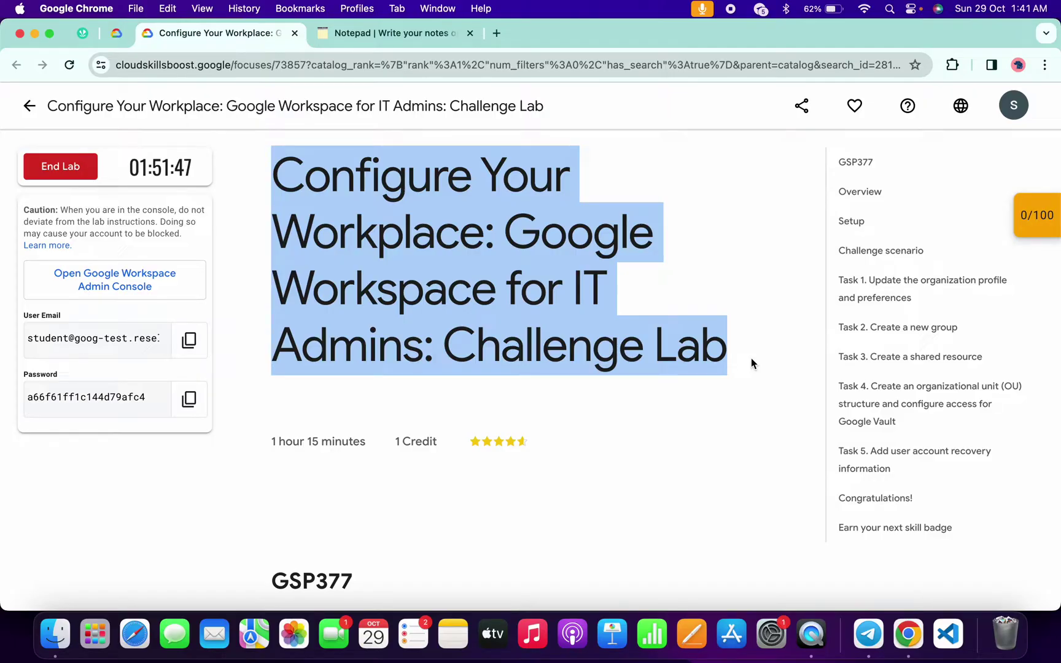
- Switch to the incognito window showing the Google Workspace Admin console home
{"action": "key", "text": "ctrl+Right"}
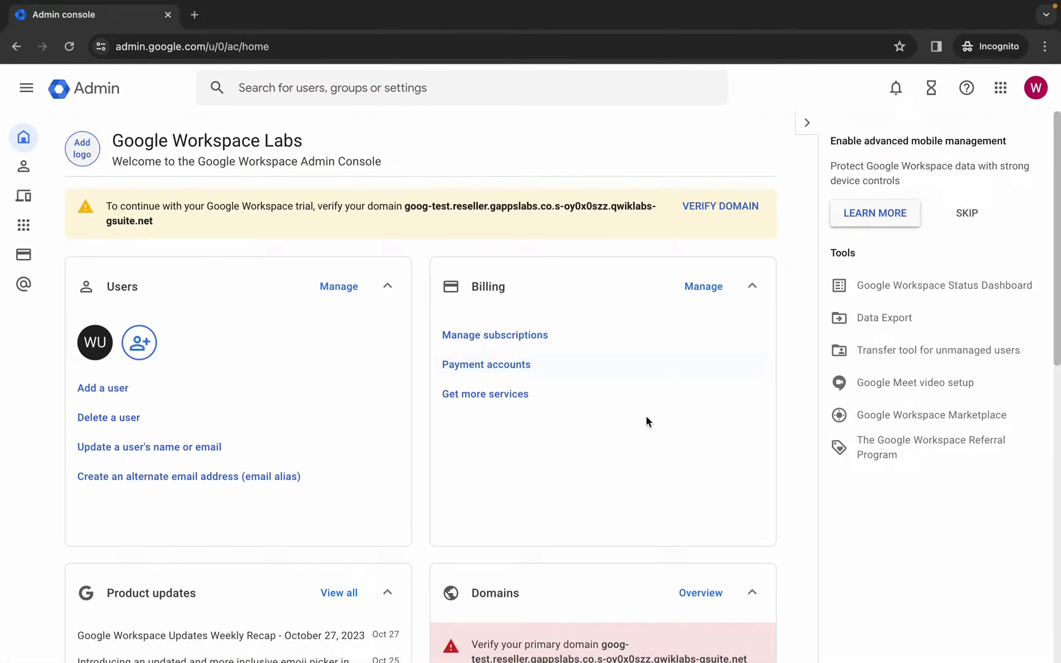
- Begin verifying the lab's primary domain from the Domains card in the setup guide
{"action": "scroll", "coordinate": [645, 416], "scroll_direction": "down", "scroll_amount": 3}
{"action": "left_click", "coordinate": [494, 499]}
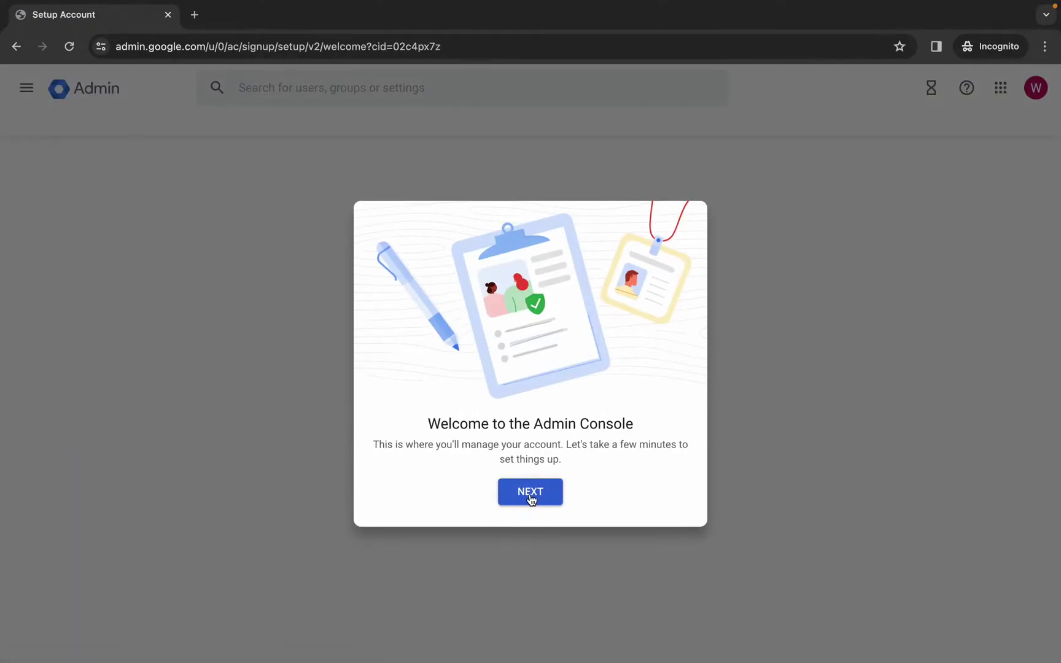
{"action": "left_click", "coordinate": [531, 499]}
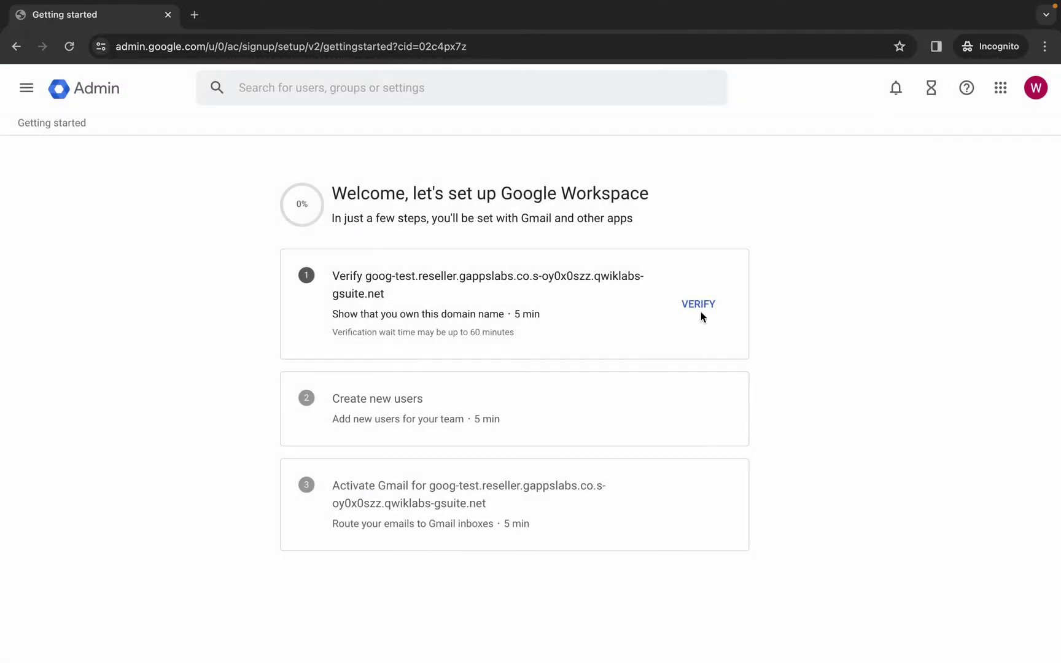
{"action": "left_click", "coordinate": [698, 304]}
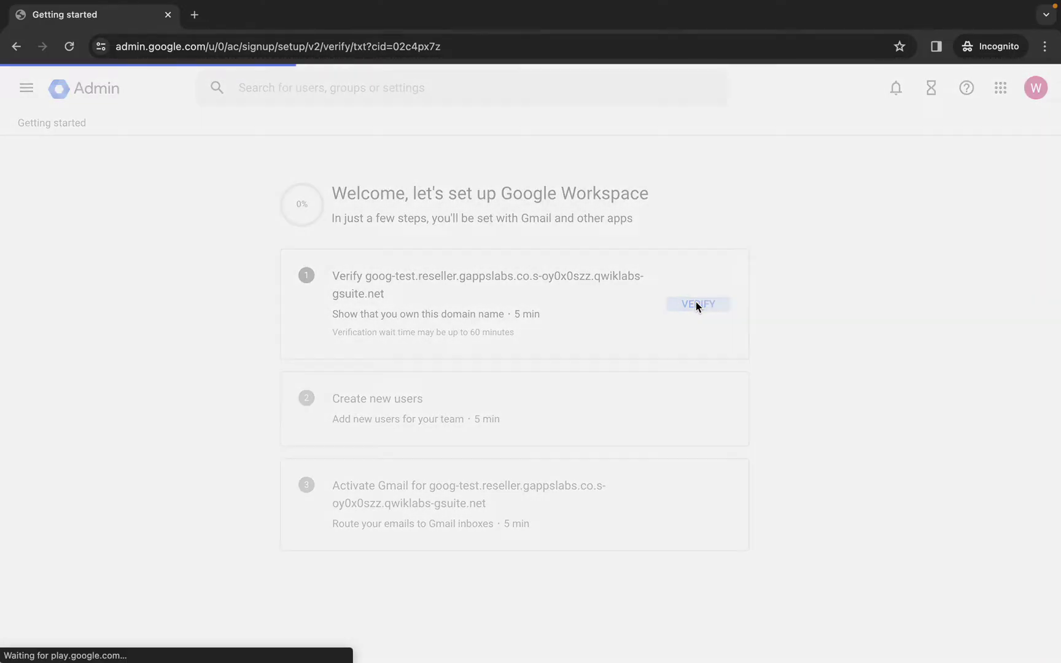
{"action": "key", "text": "ctrl+Left"}
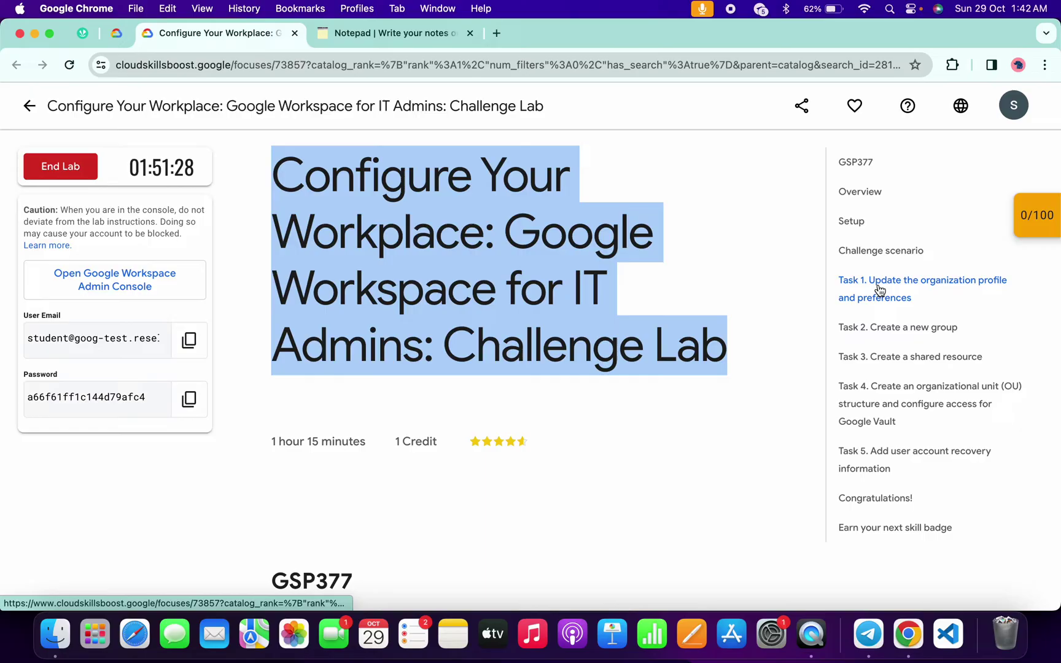
- Jump to Task 1 in the lab and select the organization name 'Cymbal Finance'
{"action": "left_click", "coordinate": [880, 290]}
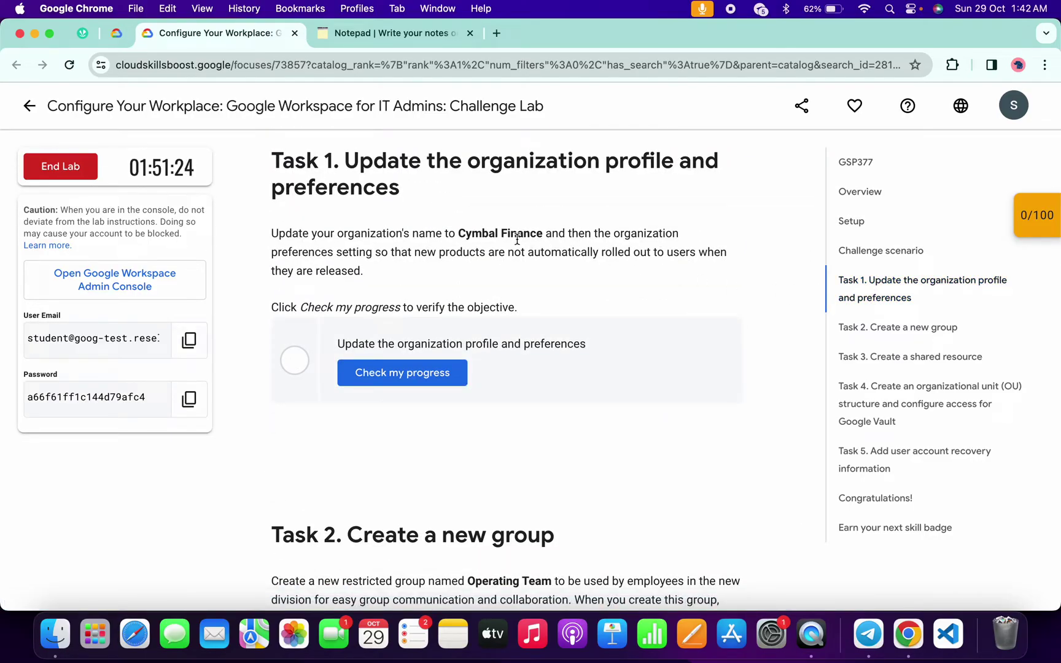
{"action": "left_click_drag", "start_coordinate": [462, 231], "coordinate": [543, 237]}
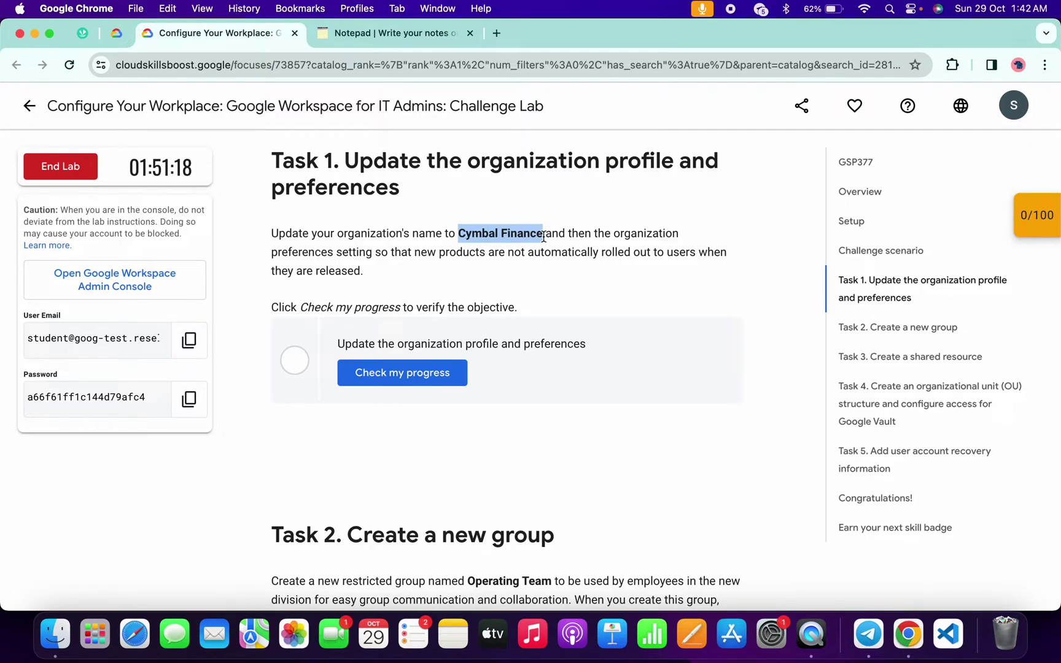
{"action": "key", "text": "ctrl+Right"}
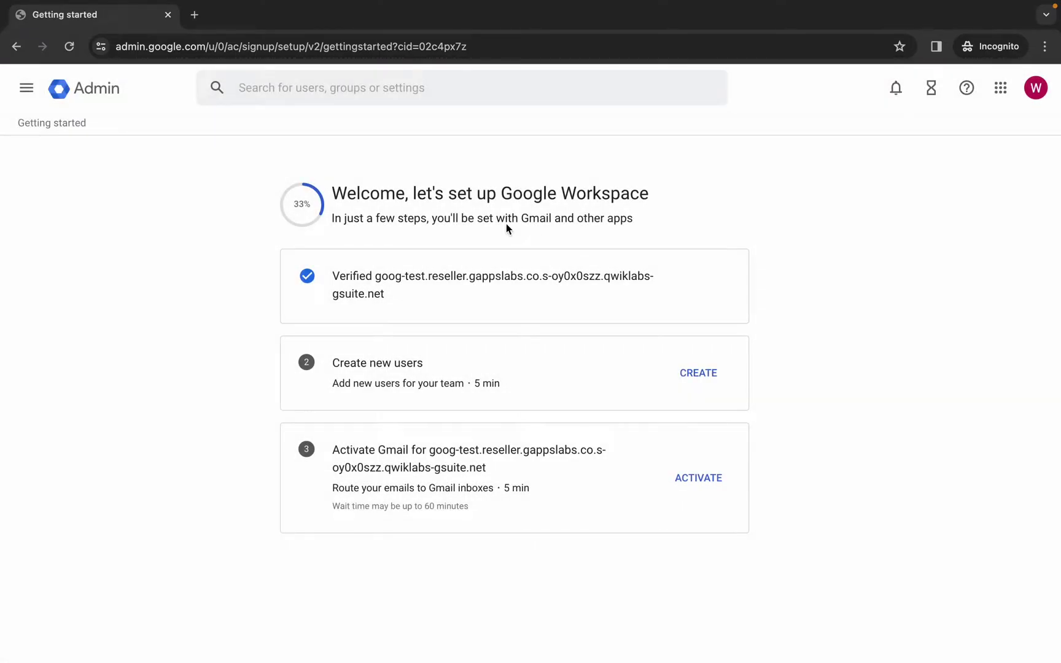
- Change the organization name in Account settings > Profile to 'Cymbal Finance' and save
{"action": "left_click", "coordinate": [26, 89]}
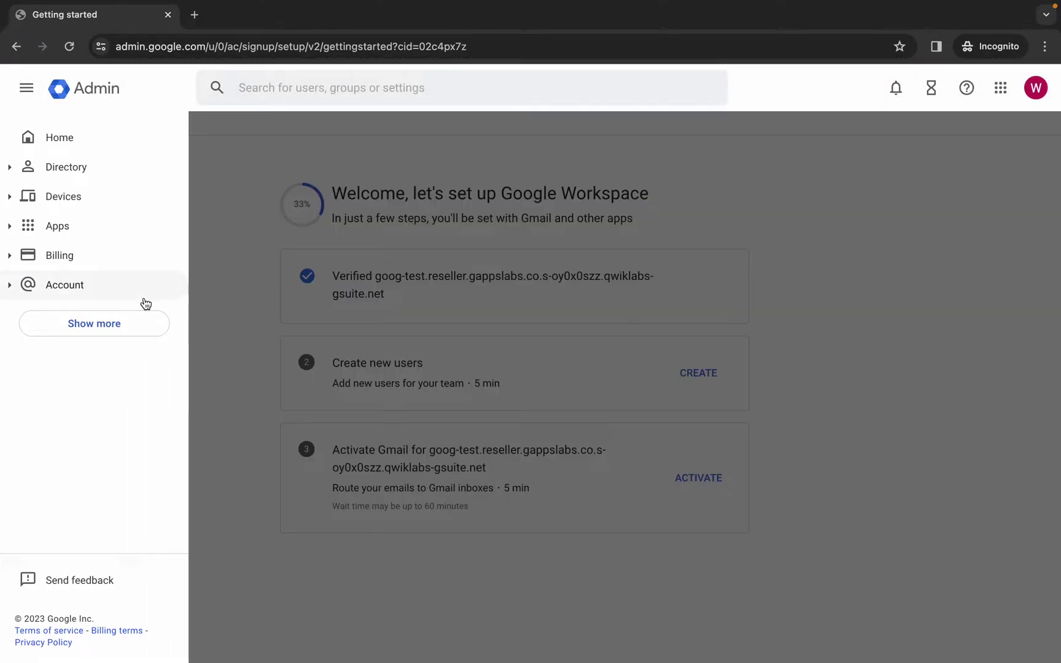
{"action": "left_click", "coordinate": [9, 286]}
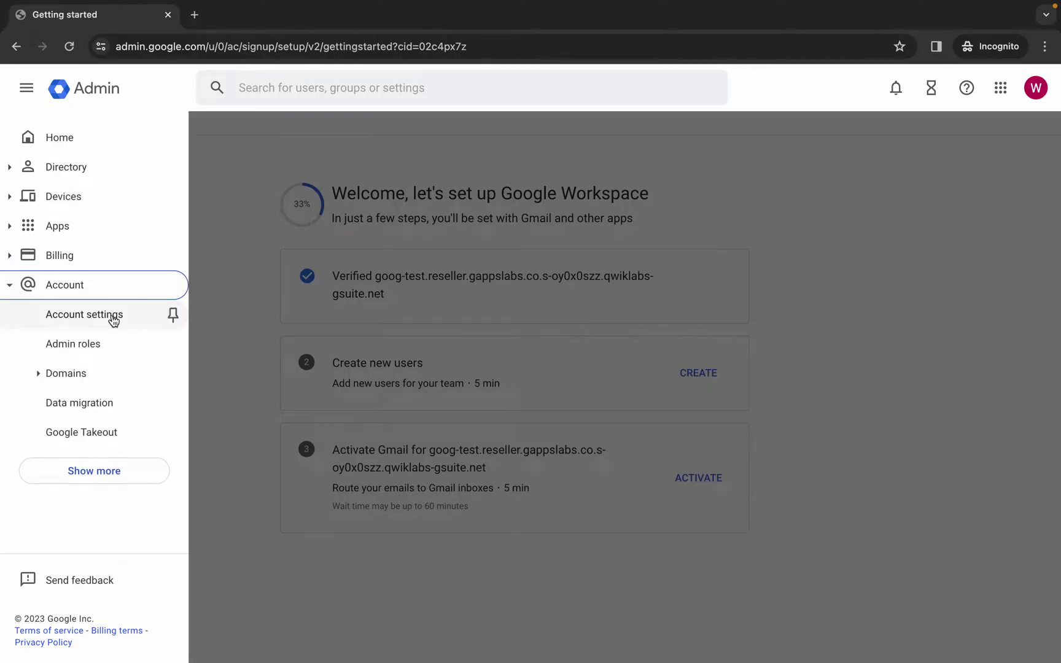
{"action": "left_click", "coordinate": [78, 315]}
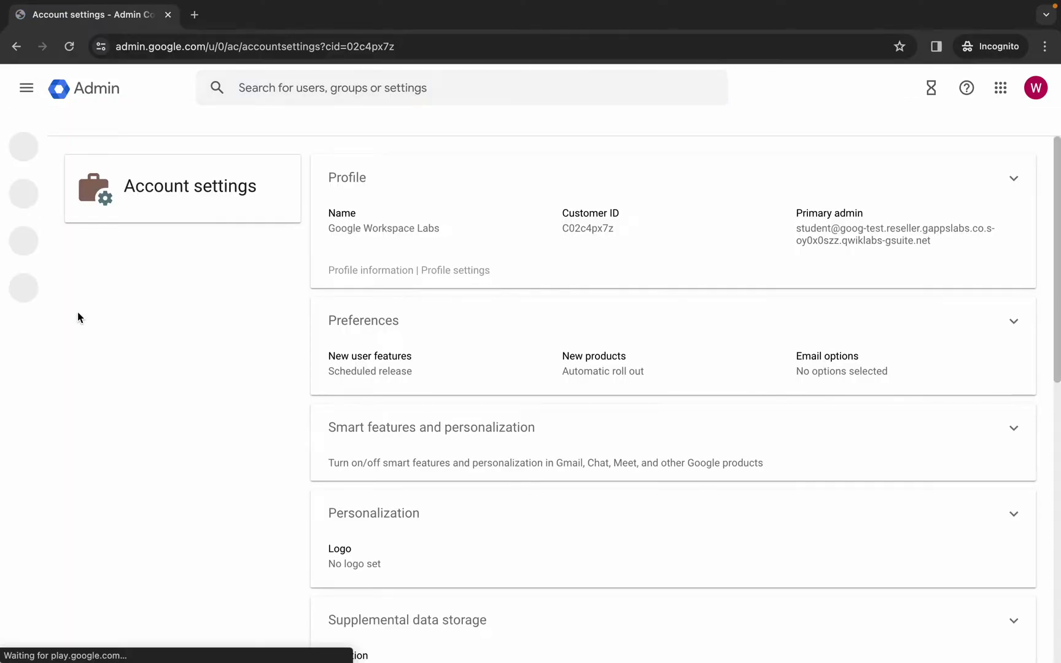
{"action": "left_click", "coordinate": [1014, 177]}
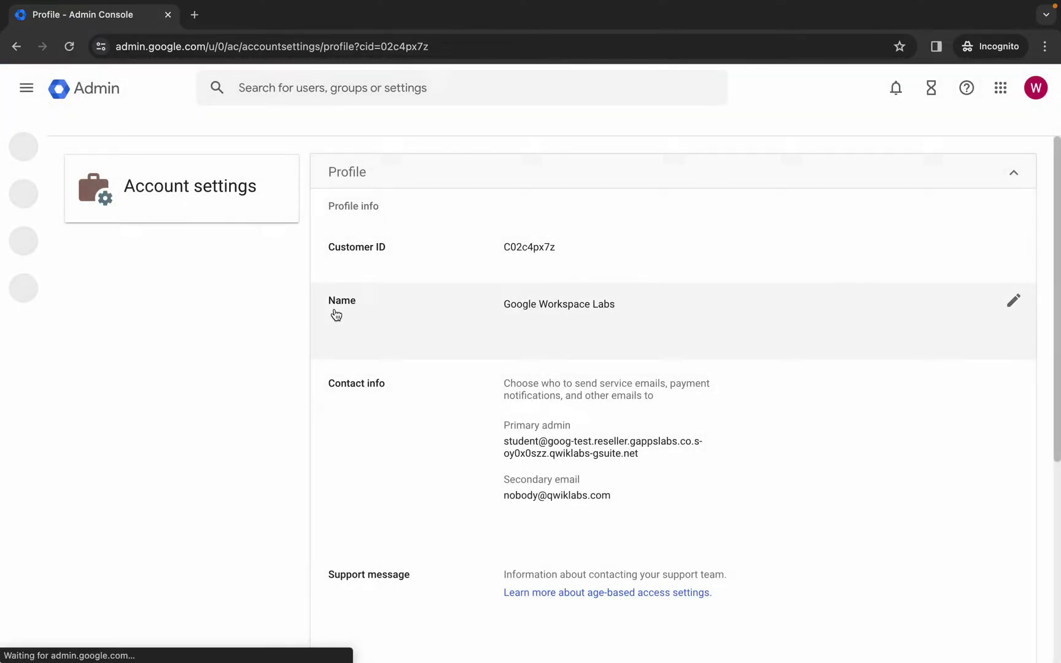
{"action": "left_click", "coordinate": [1014, 303]}
{"action": "key", "text": "ctrl+a"}
{"action": "type", "text": "Cymbal Finance"}
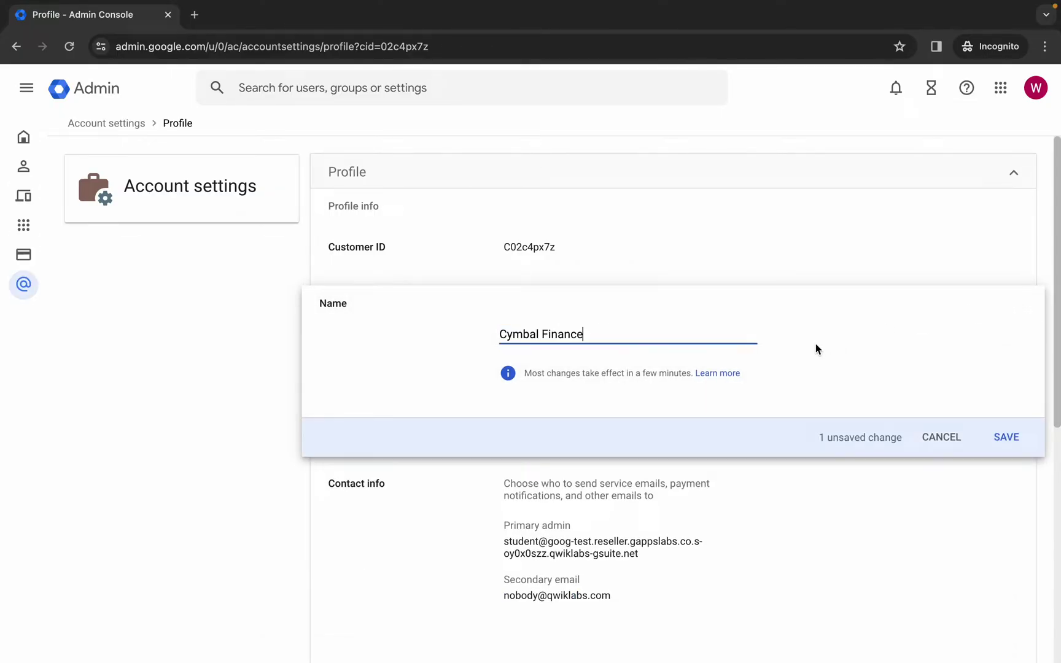
{"action": "left_click", "coordinate": [1006, 437]}
- Read the lab's new product rollout requirement and return to the account settings overview
{"action": "key", "text": "ctrl+Left"}
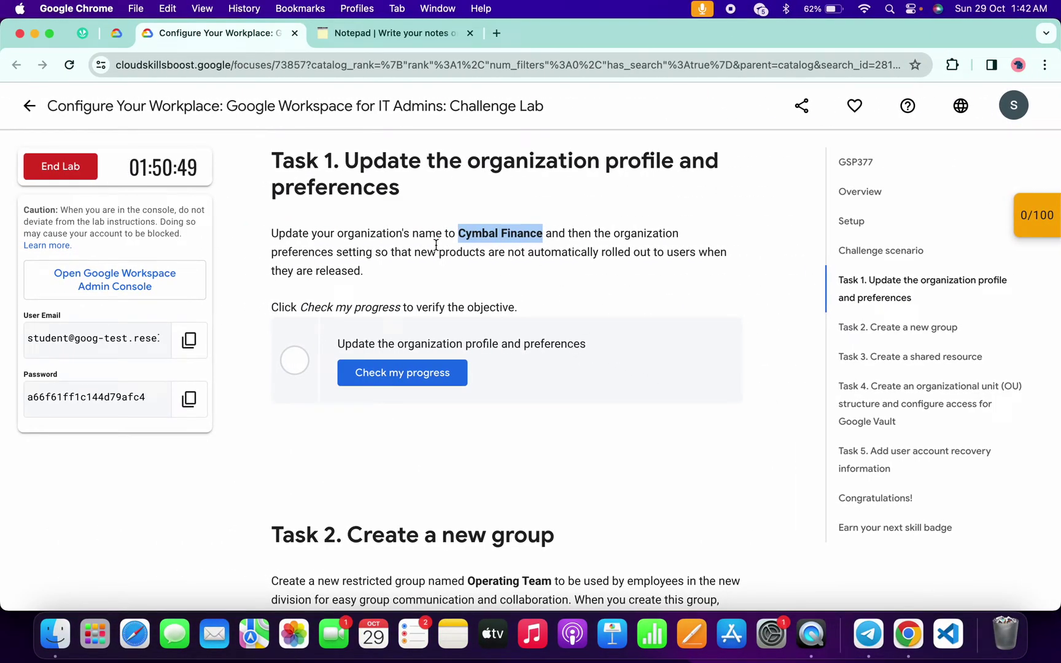
{"action": "left_click_drag", "start_coordinate": [414, 252], "coordinate": [663, 256]}
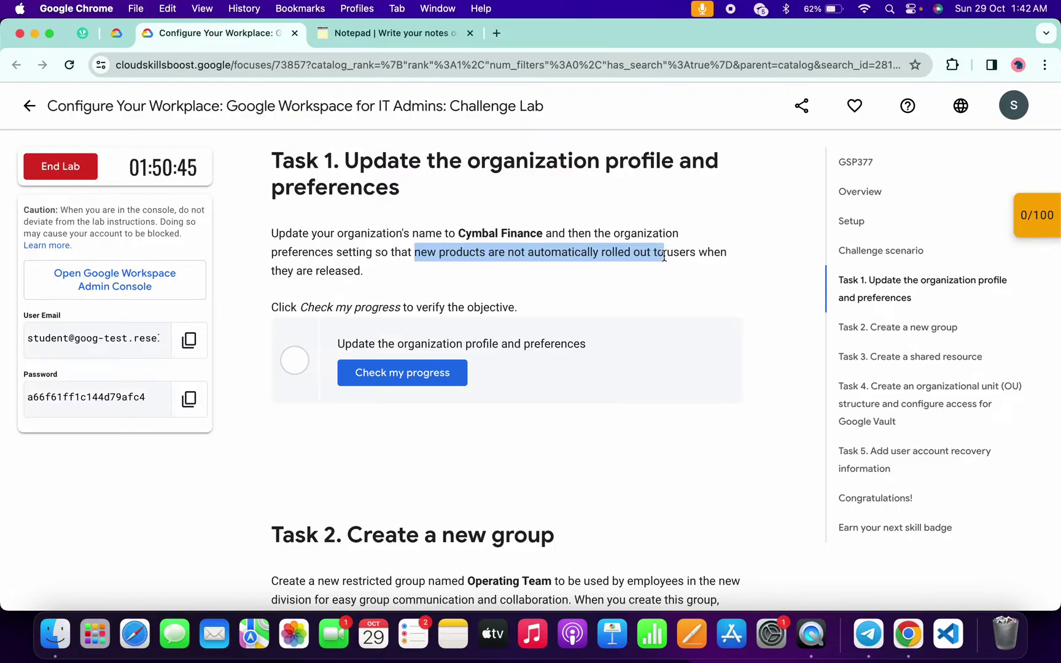
{"action": "key", "text": "ctrl+Right"}
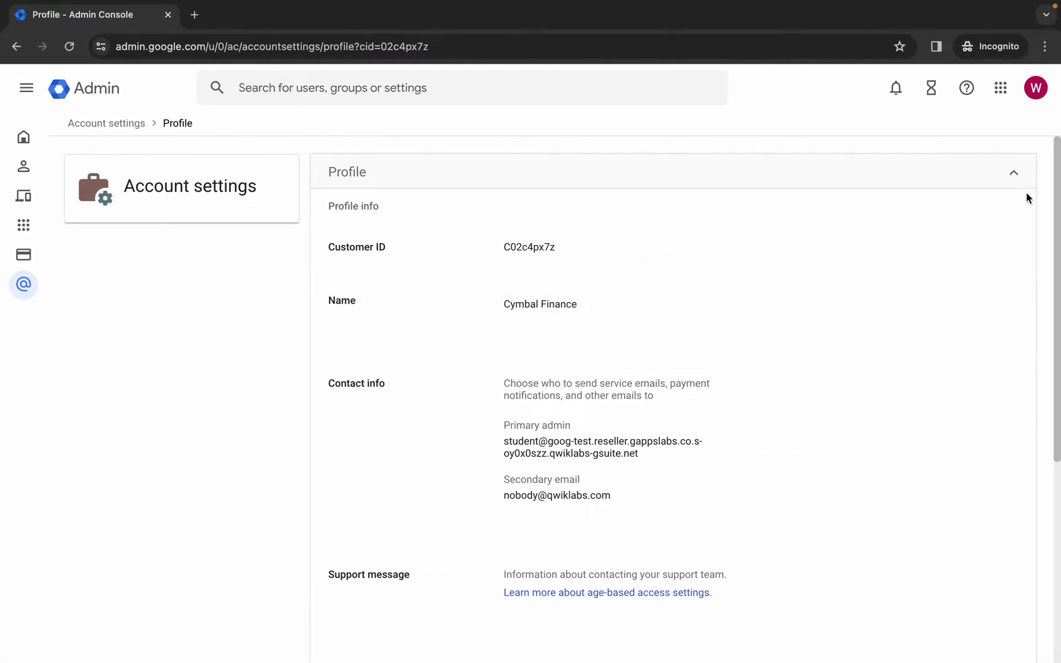
{"action": "left_click", "coordinate": [1014, 176]}
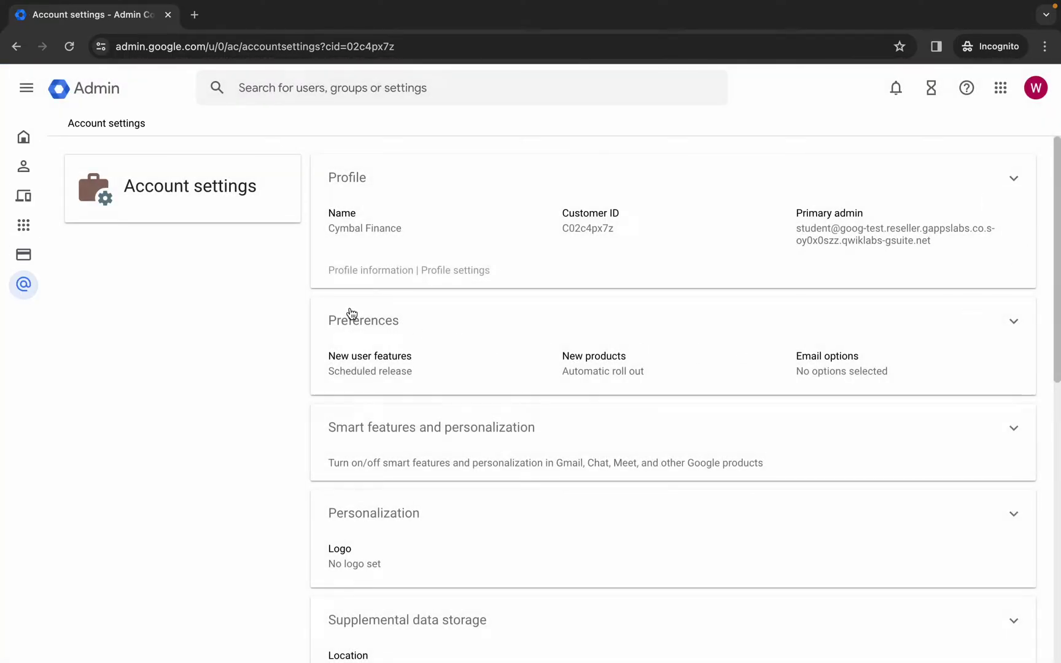
- Set New products to 'Turned off when released' and run the Task 1 progress check
{"action": "left_click", "coordinate": [1014, 324]}
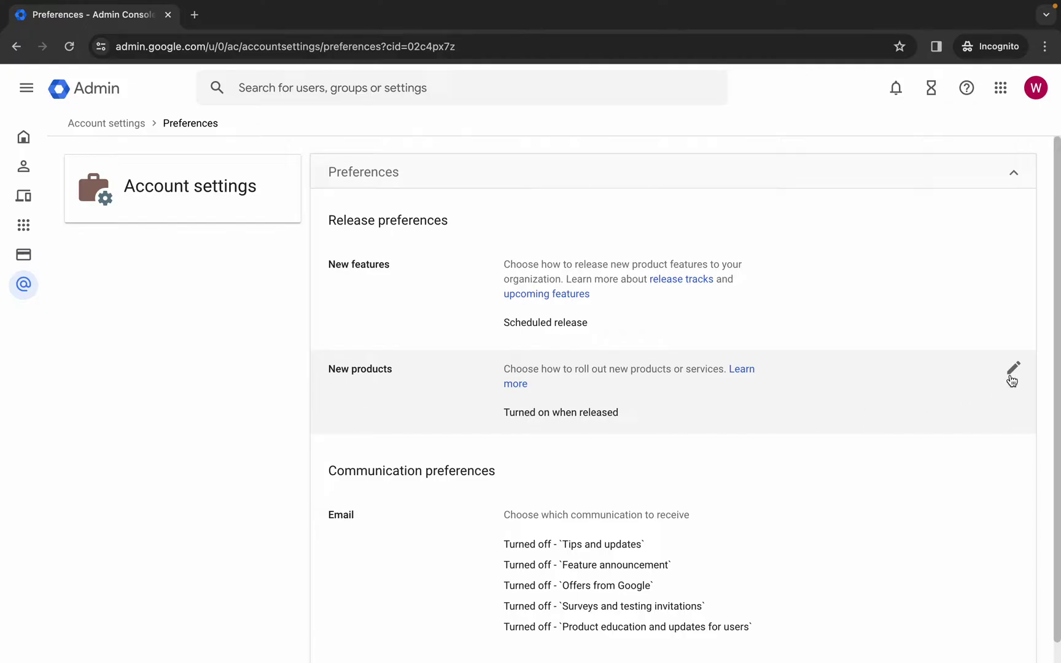
{"action": "left_click", "coordinate": [1012, 371]}
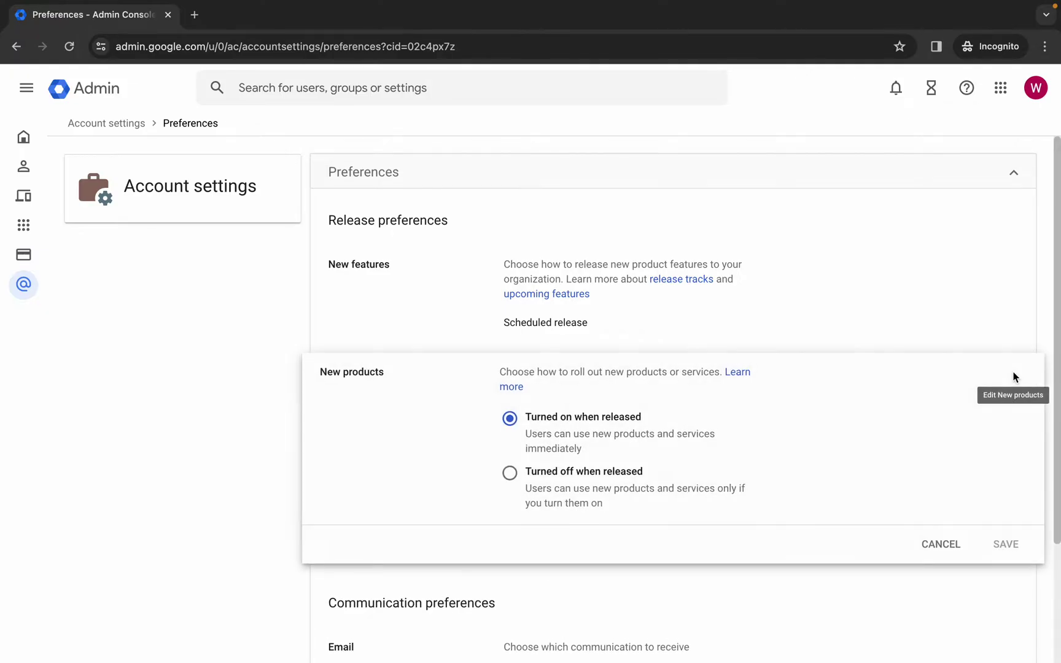
{"action": "left_click", "coordinate": [509, 474]}
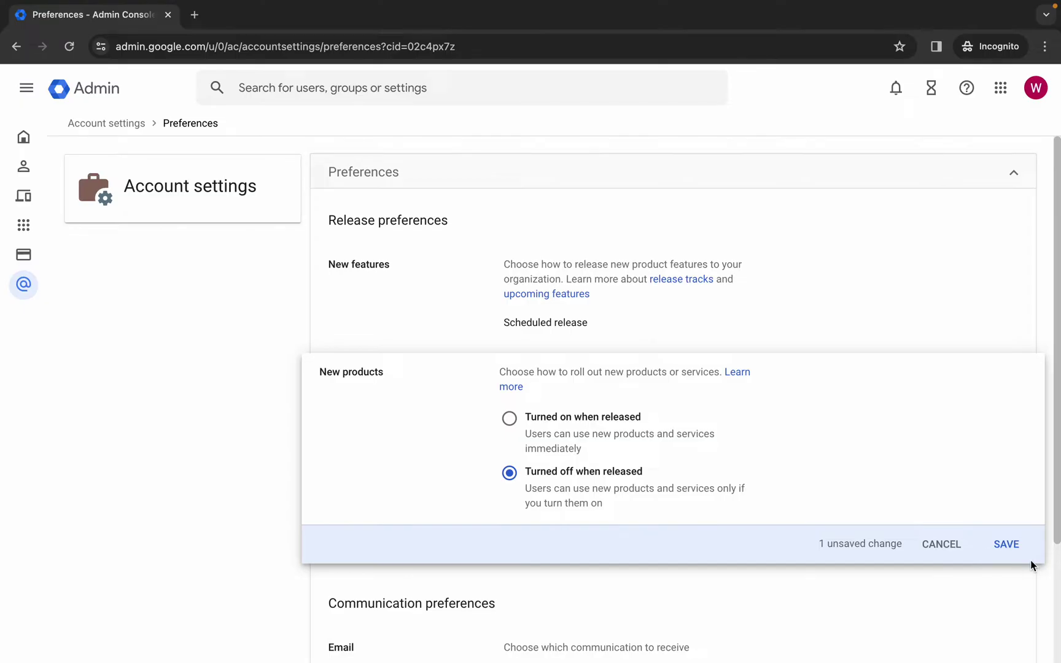
{"action": "left_click", "coordinate": [1007, 546]}
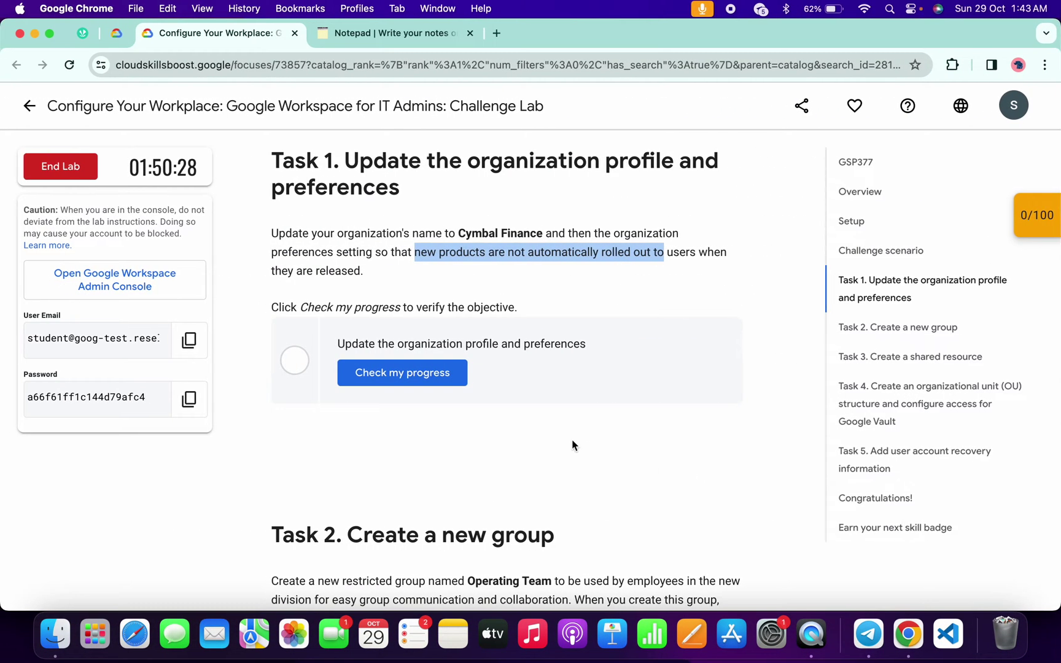
{"action": "left_click", "coordinate": [421, 379]}
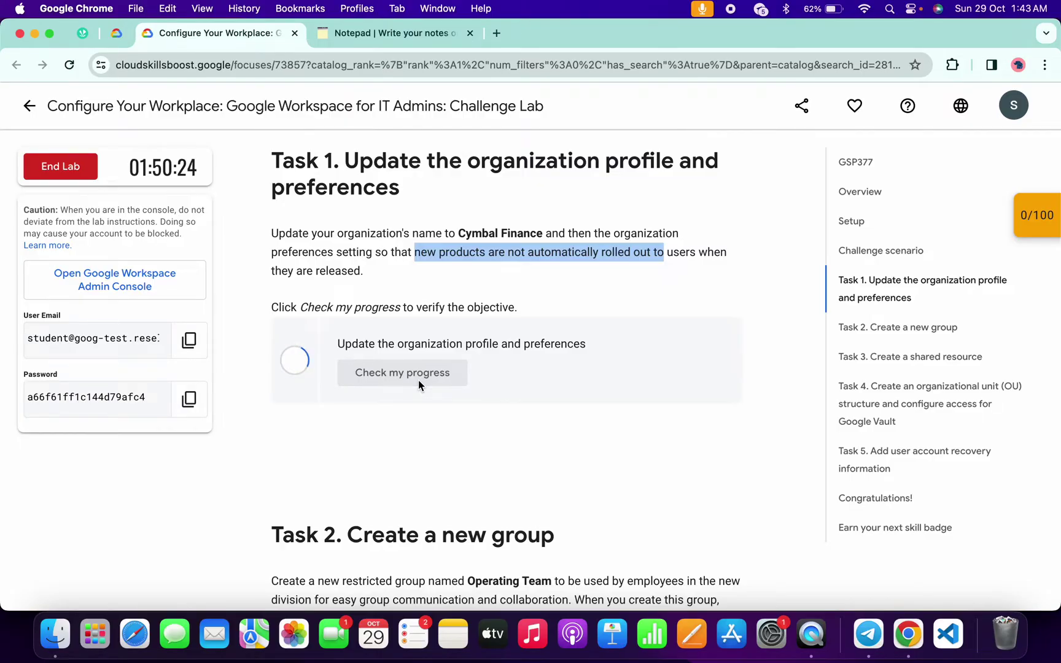
- Find Task 2 in the lab and select the group name 'Operating Team'
{"action": "scroll", "coordinate": [418, 381], "scroll_direction": "down", "scroll_amount": 5}
{"action": "scroll", "coordinate": [418, 385], "scroll_direction": "down", "scroll_amount": 3}
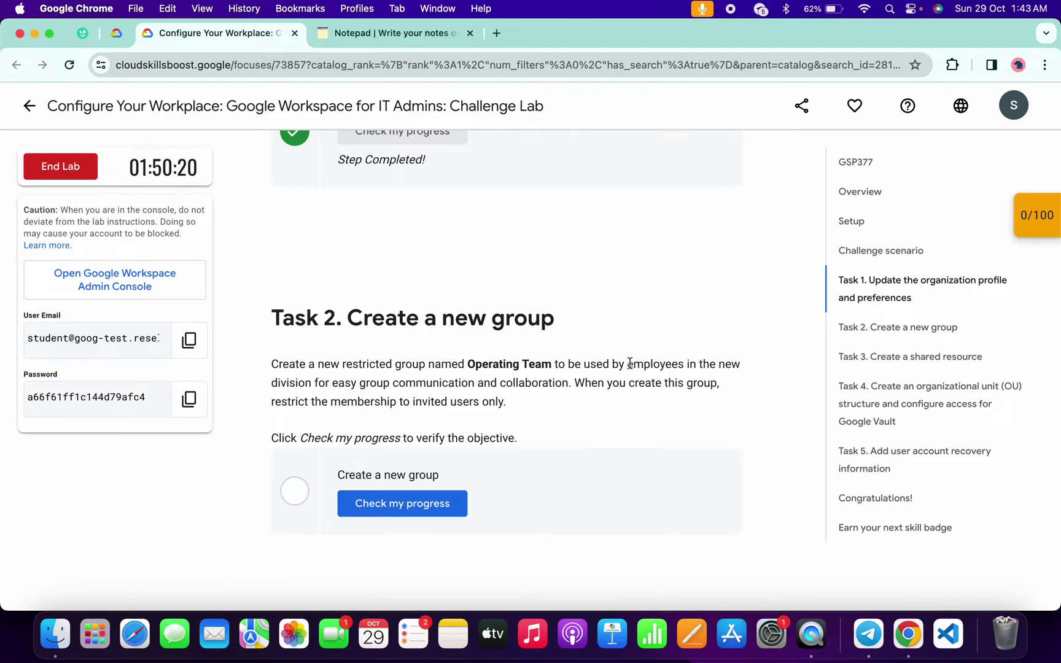
{"action": "left_click_drag", "start_coordinate": [468, 363], "coordinate": [551, 363]}
{"action": "key", "text": "ctrl+c"}
{"action": "key", "text": "ctrl+Right"}
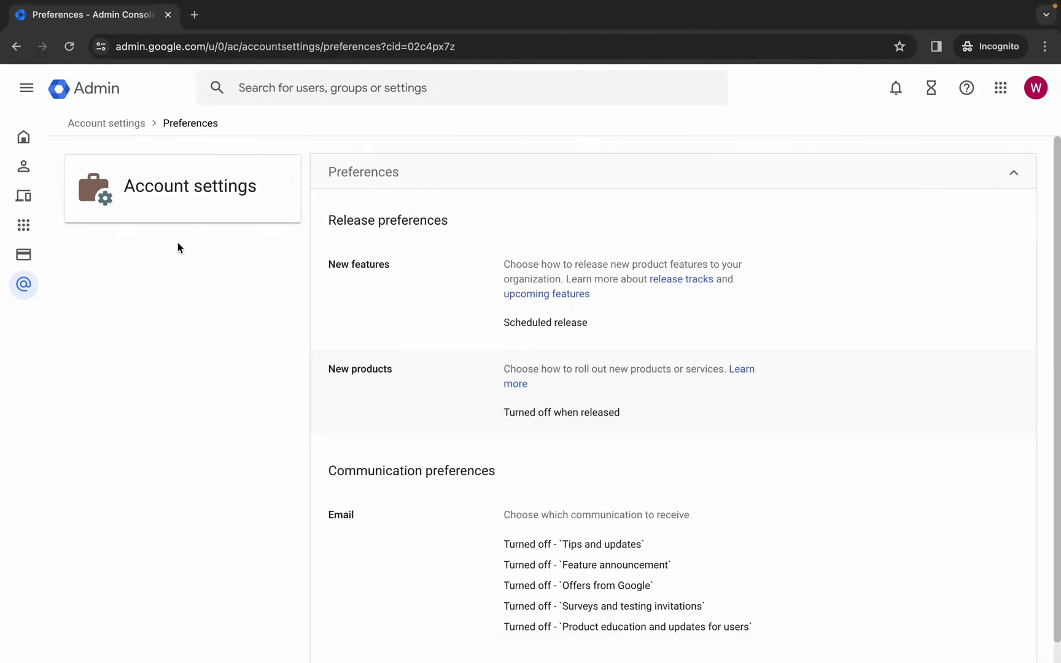
- Go to Directory > Groups and start creating a new group
{"action": "left_click", "coordinate": [30, 97]}
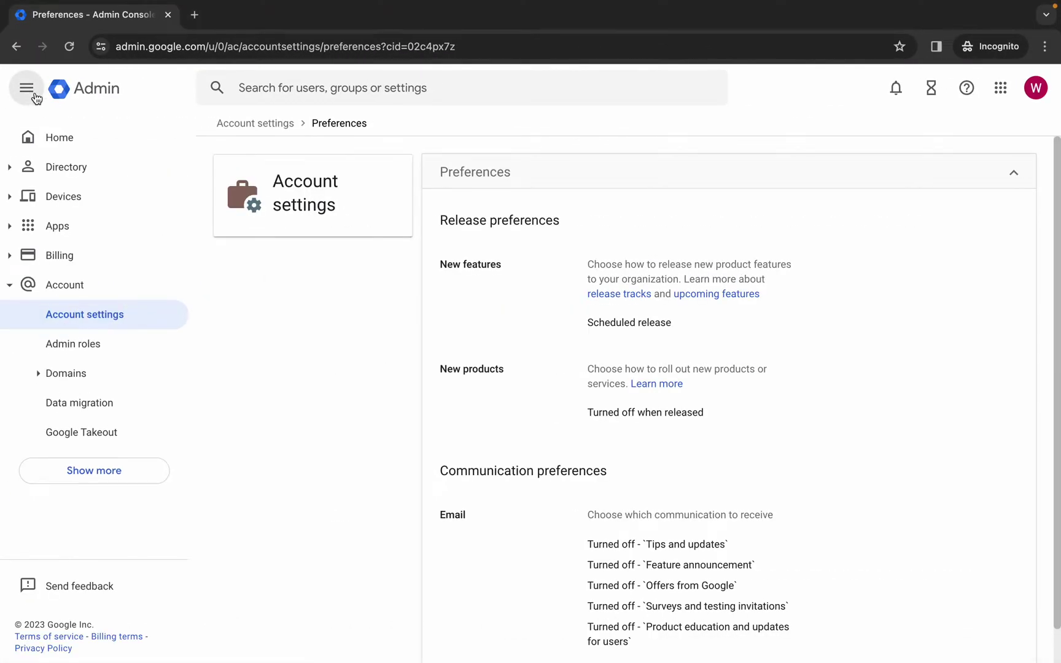
{"action": "left_click", "coordinate": [13, 173]}
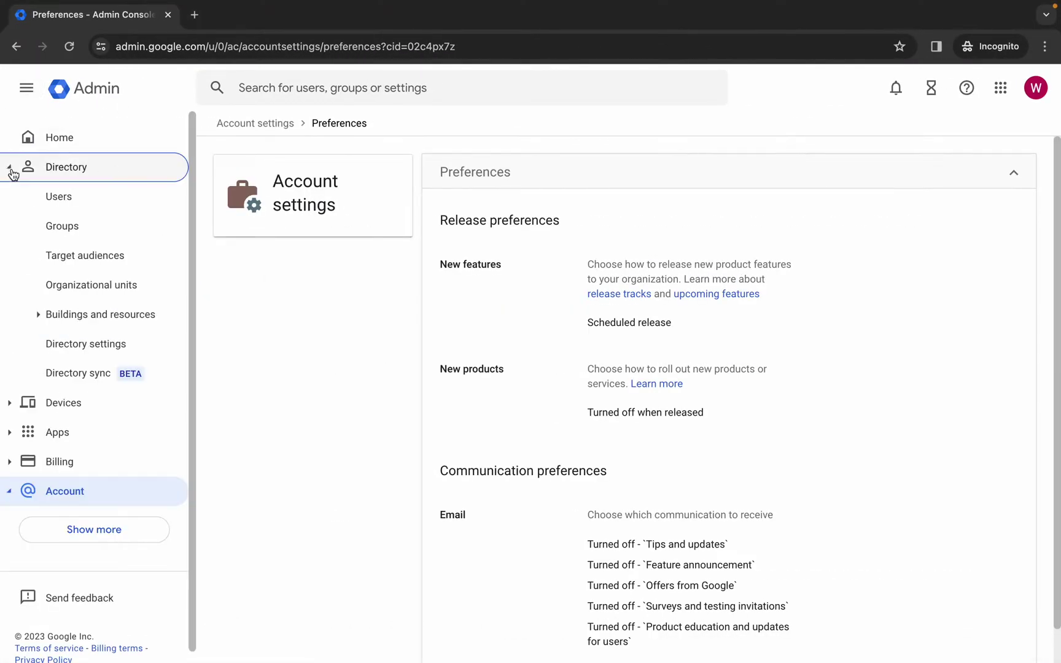
{"action": "left_click", "coordinate": [62, 232]}
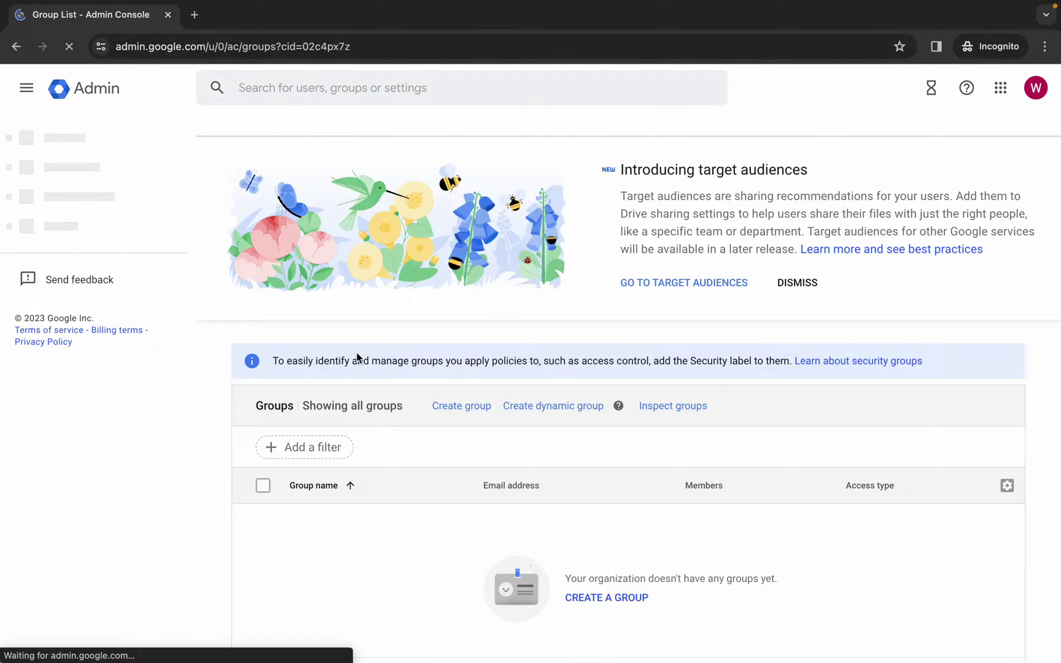
{"action": "left_click", "coordinate": [447, 402]}
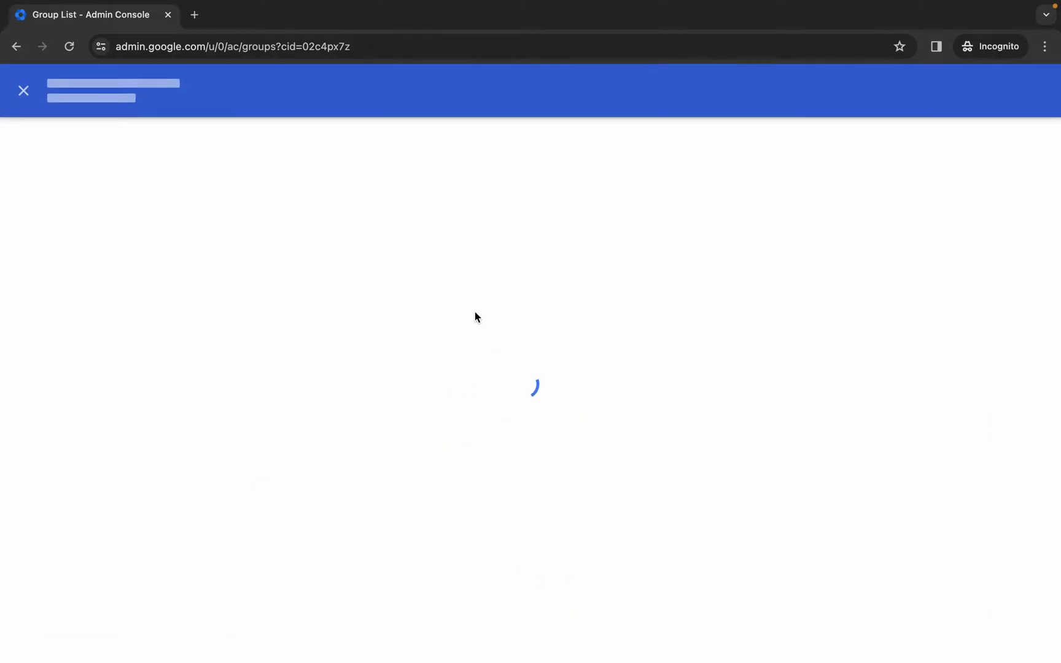
- Name the group 'Operating Team' with group email 'OperatingTeam'
{"action": "left_click", "coordinate": [312, 253]}
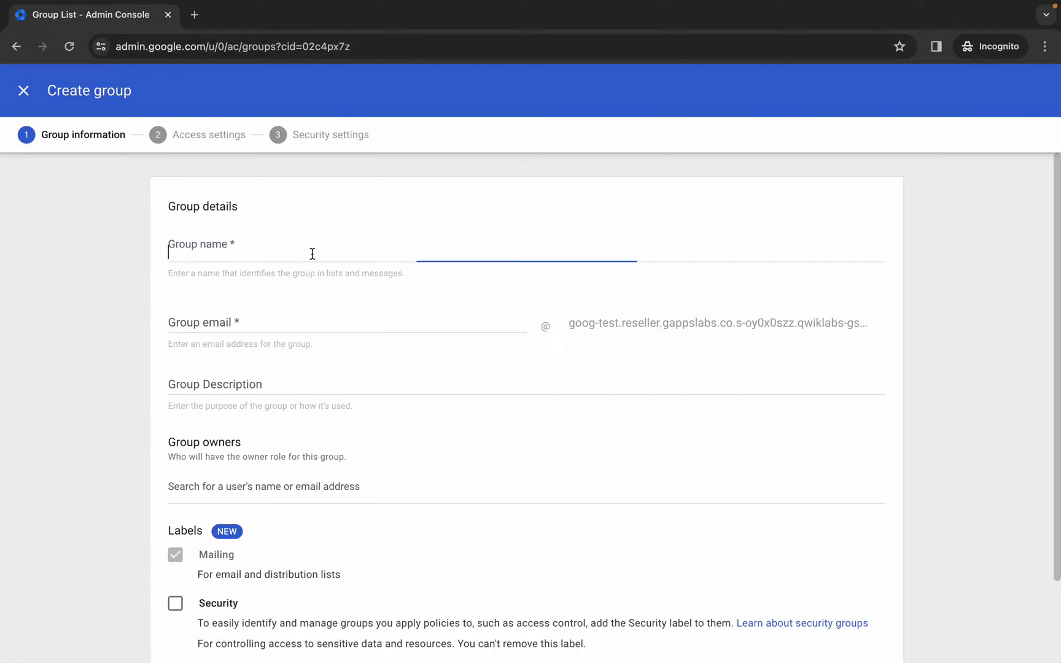
{"action": "type", "text": "Operating Team"}
{"action": "left_click", "coordinate": [213, 322]}
{"action": "key", "text": "ctrl+v"}
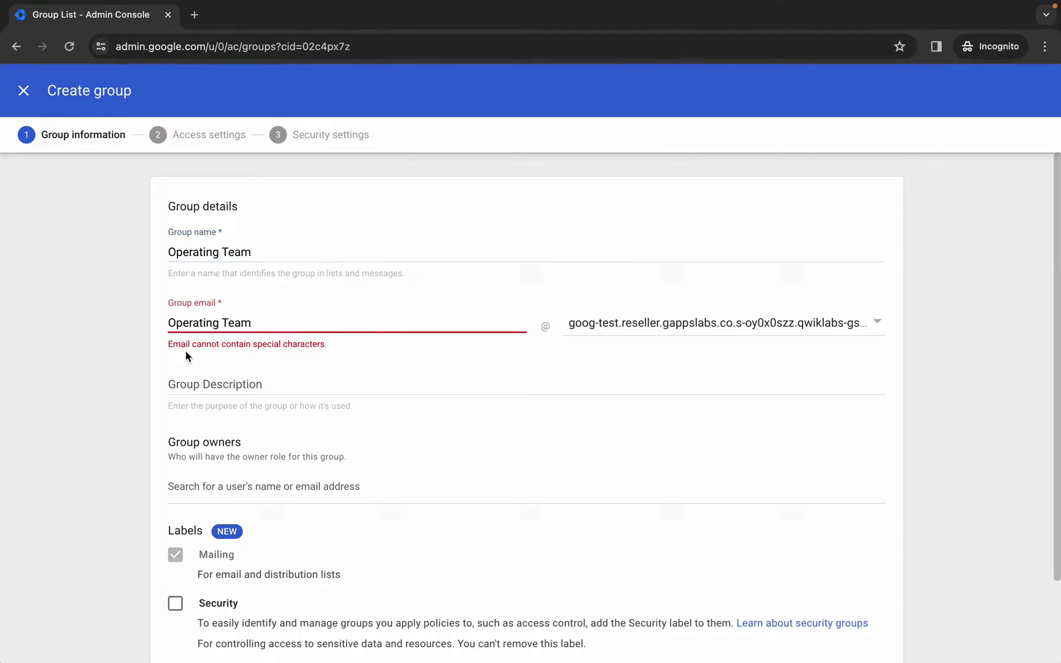
{"action": "left_click", "coordinate": [220, 322]}
{"action": "key", "text": "BackSpace"}
{"action": "left_click", "coordinate": [480, 363]}
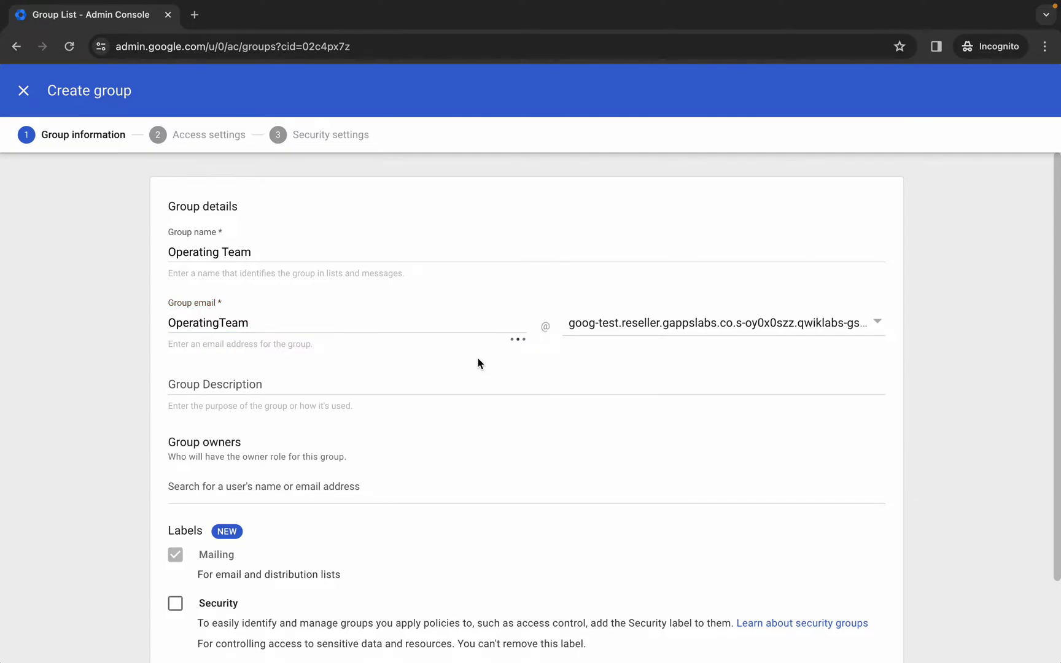
{"action": "scroll", "coordinate": [540, 387], "scroll_direction": "down", "scroll_amount": 1}
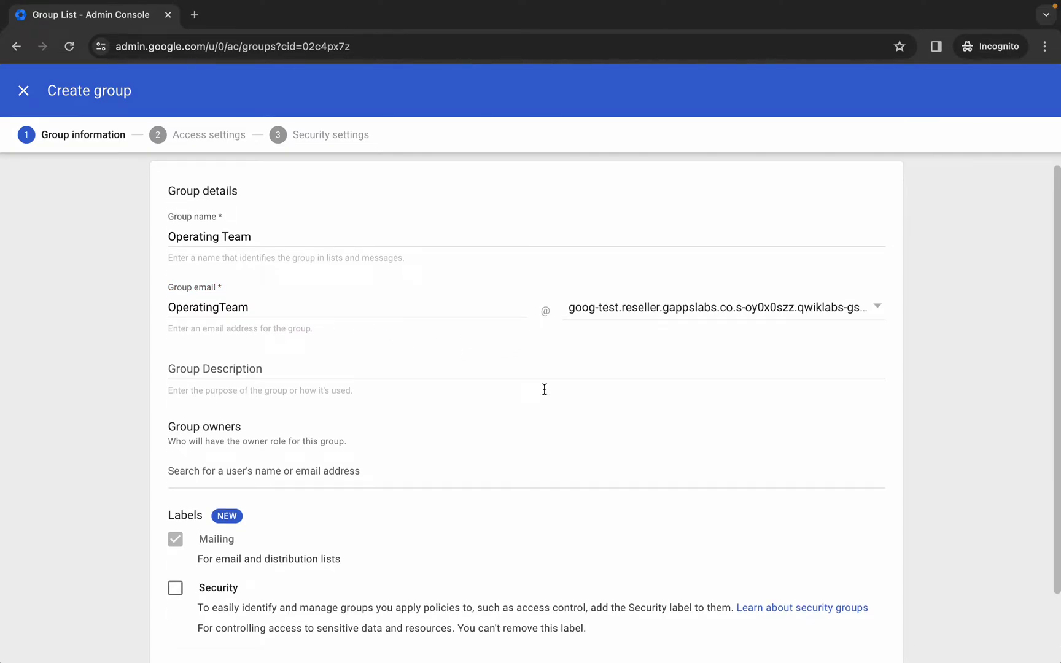
{"action": "scroll", "coordinate": [544, 389], "scroll_direction": "down", "scroll_amount": 3}
{"action": "left_click", "coordinate": [852, 615]}
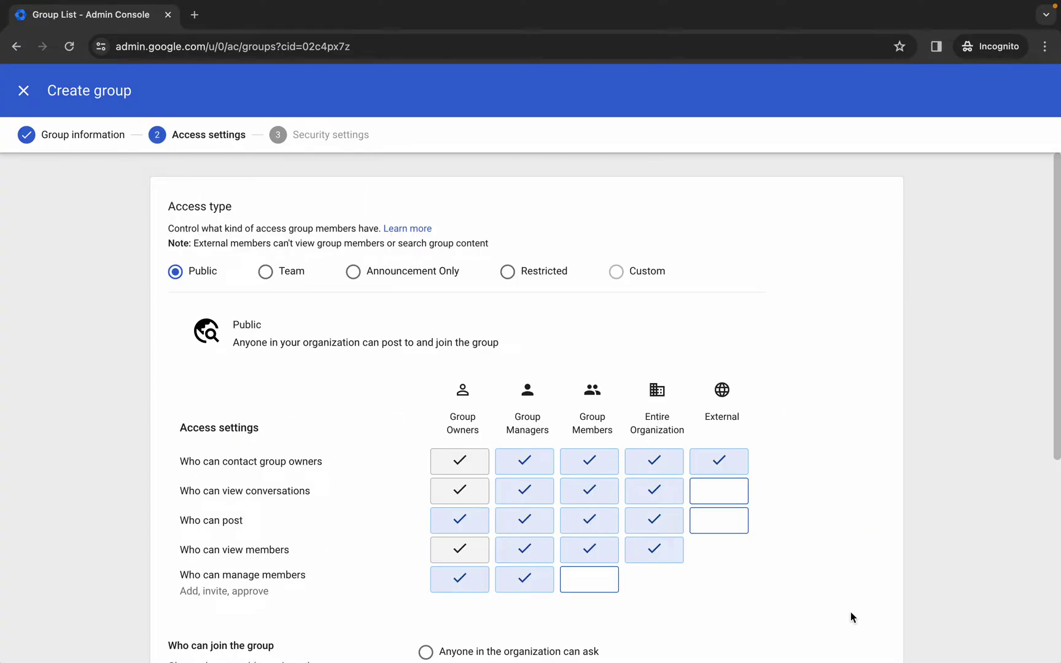
- Choose Announcement Only, deny Entire Organization contacting owners and viewing conversations, allow only invited users
{"action": "left_click", "coordinate": [354, 273]}
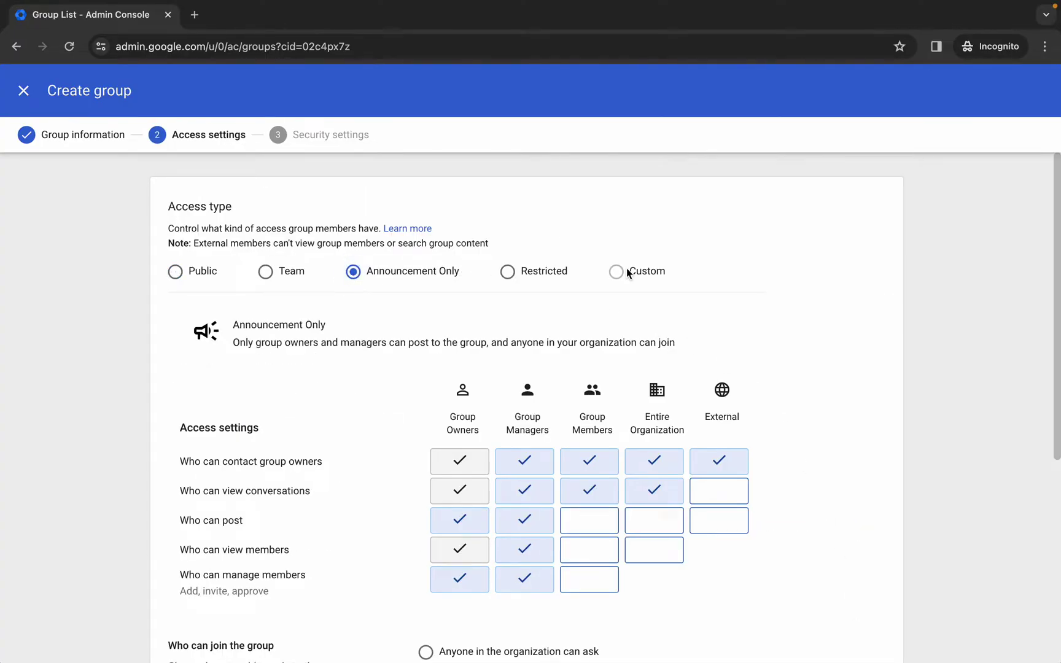
{"action": "left_click", "coordinate": [659, 465]}
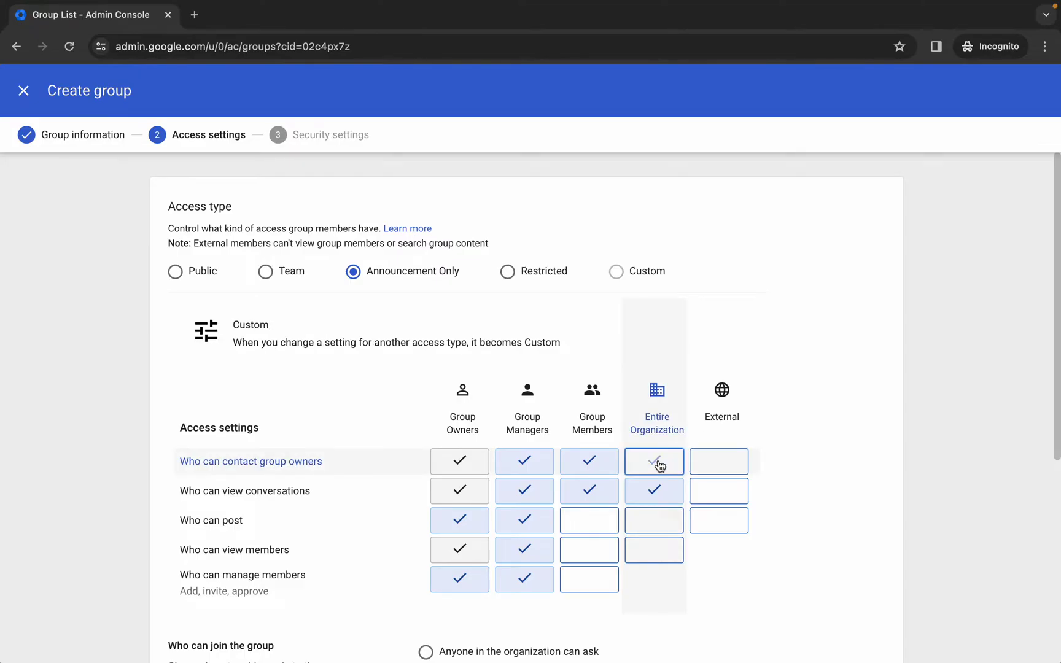
{"action": "left_click", "coordinate": [662, 493]}
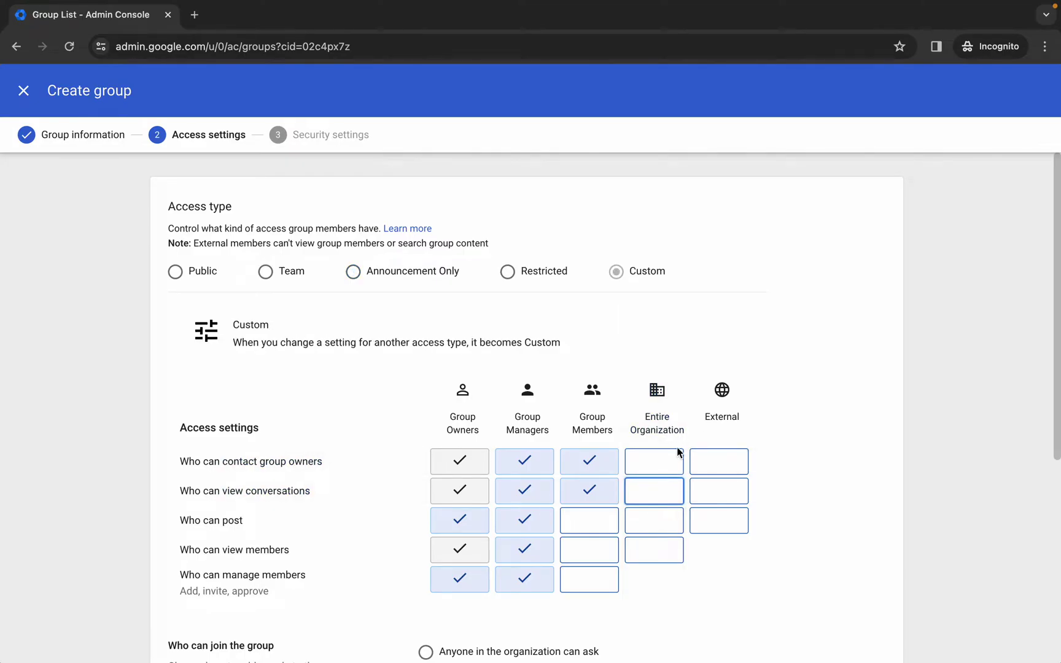
{"action": "scroll", "coordinate": [678, 452], "scroll_direction": "down", "scroll_amount": 5}
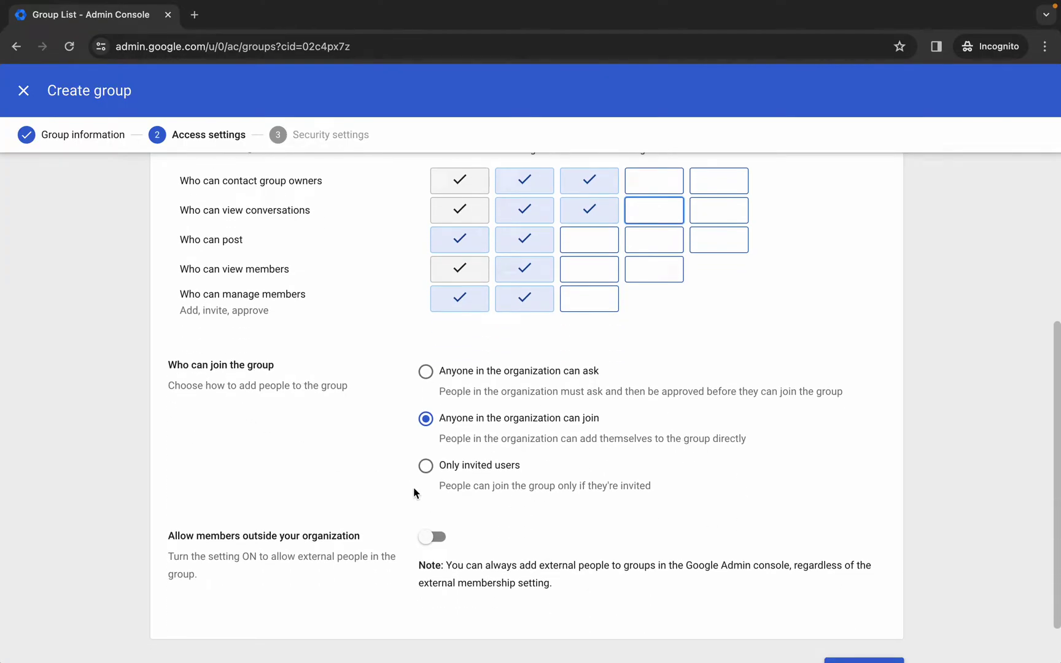
{"action": "left_click", "coordinate": [426, 467]}
{"action": "scroll", "coordinate": [423, 471], "scroll_direction": "up", "scroll_amount": 5}
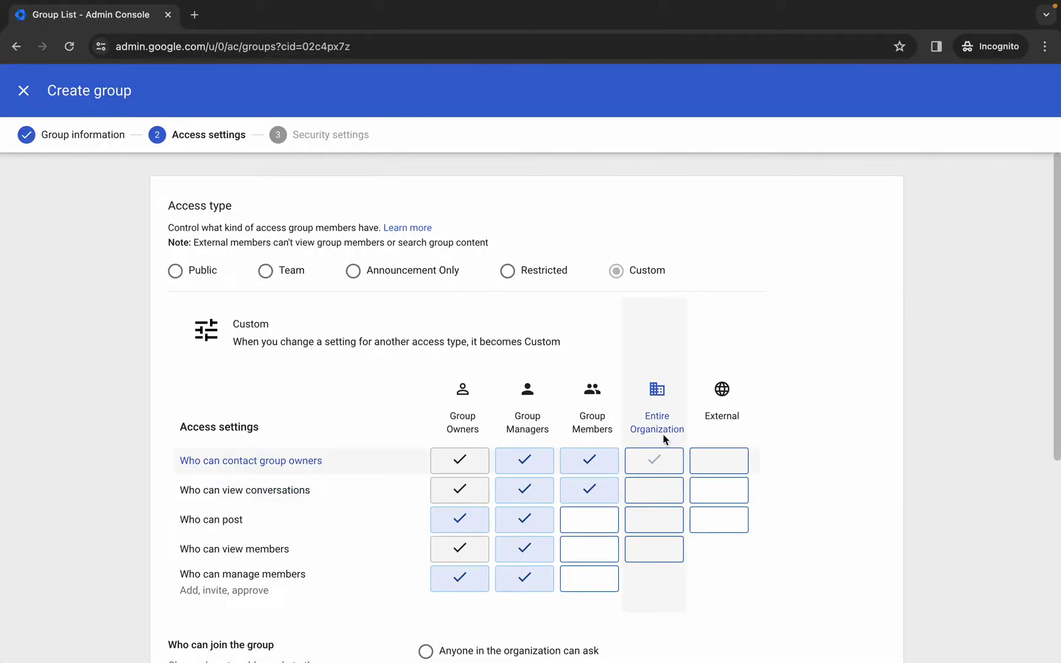
{"action": "scroll", "coordinate": [663, 564], "scroll_direction": "down", "scroll_amount": 5}
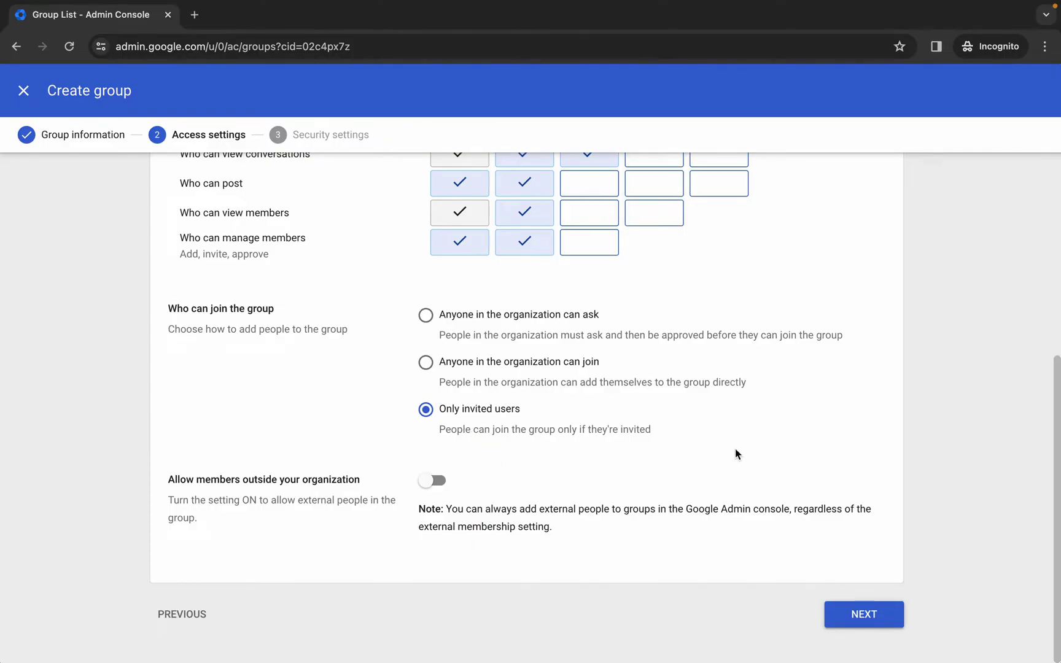
{"action": "left_click", "coordinate": [865, 621]}
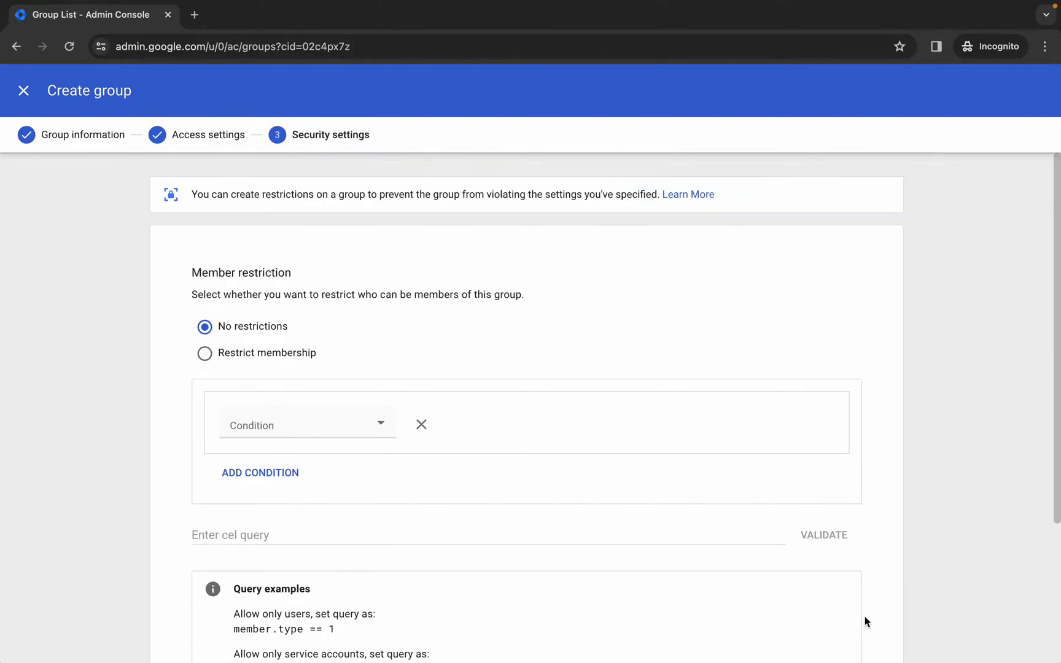
- Create the Operating Team group and dismiss the confirmation
{"action": "scroll", "coordinate": [866, 621], "scroll_direction": "down", "scroll_amount": 3}
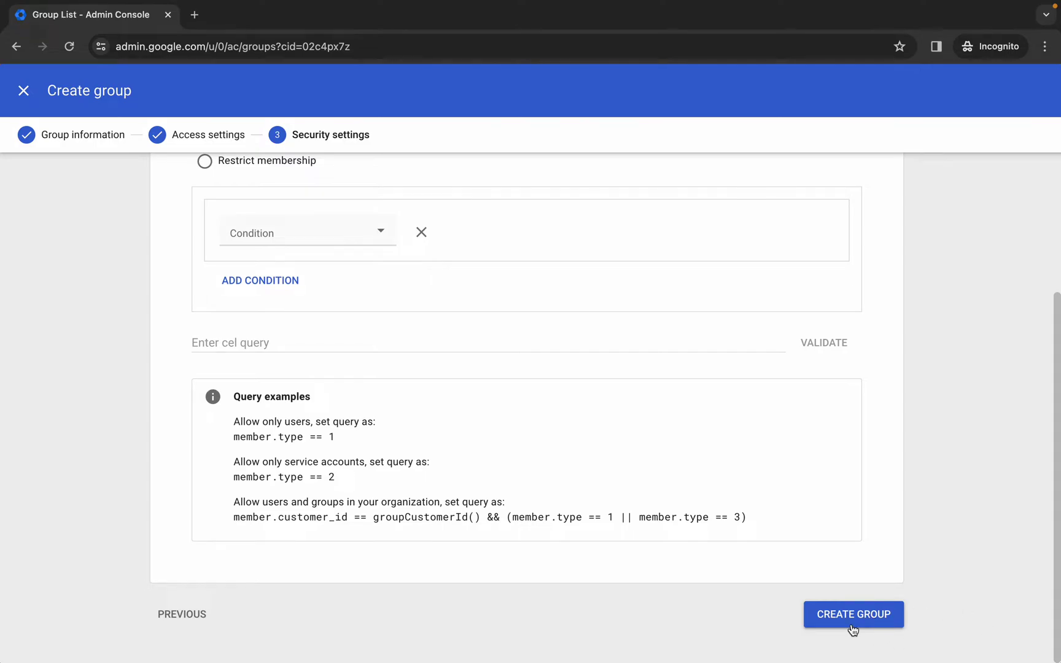
{"action": "left_click", "coordinate": [852, 615]}
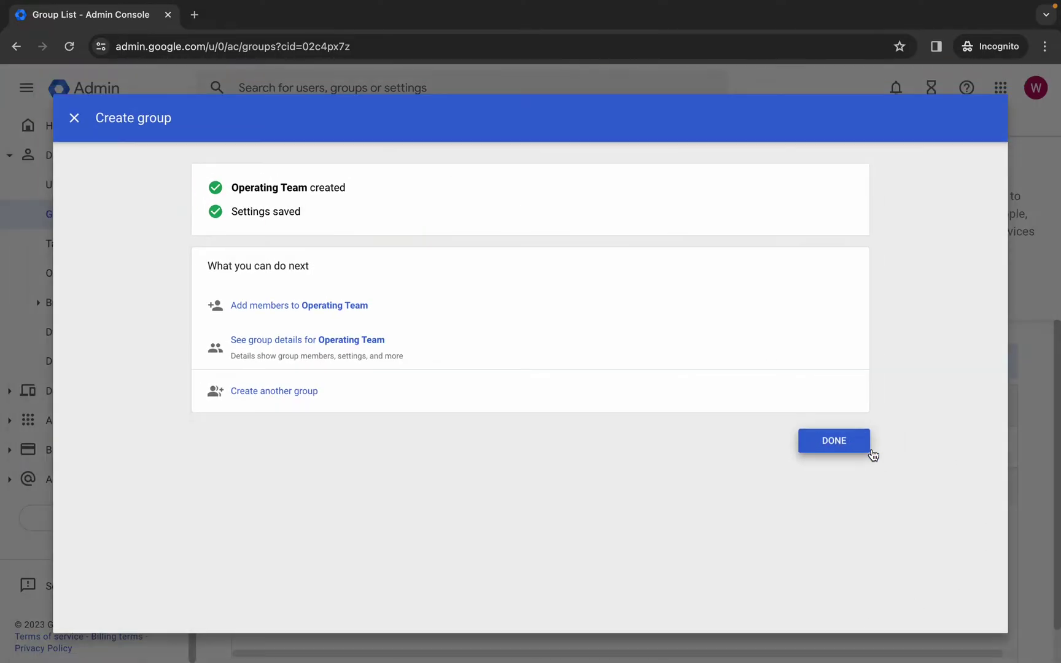
{"action": "left_click", "coordinate": [873, 455]}
- Check the group task's progress in the lab and select the word 'building' in Task 3
{"action": "left_click", "coordinate": [489, 455]}
{"action": "left_click", "coordinate": [422, 500]}
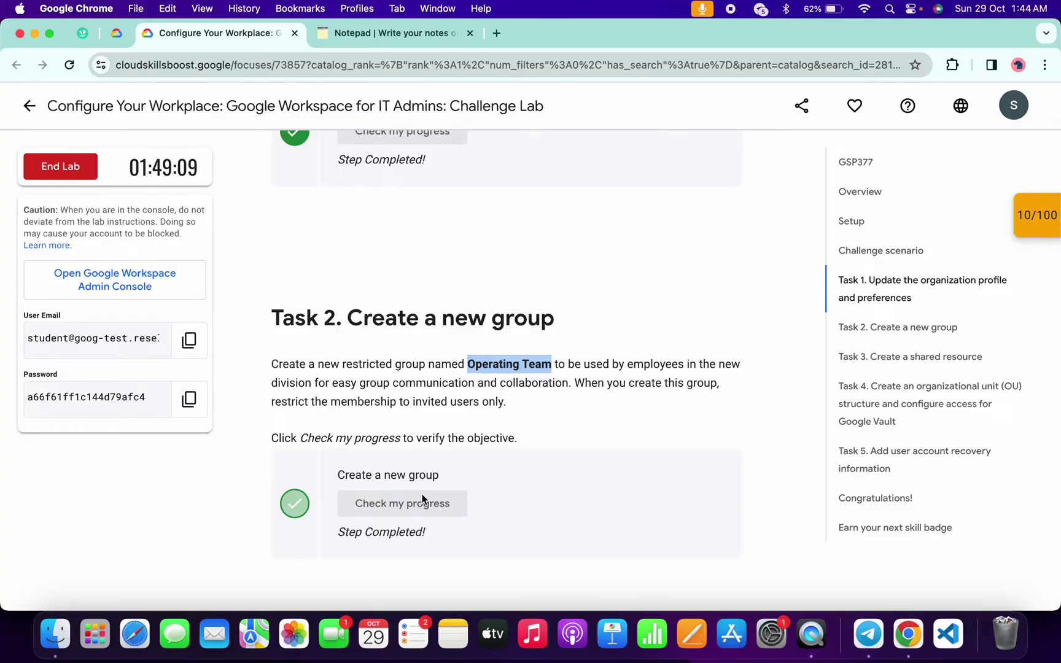
{"action": "scroll", "coordinate": [422, 496], "scroll_direction": "down", "scroll_amount": 5}
{"action": "scroll", "coordinate": [421, 493], "scroll_direction": "down", "scroll_amount": 3}
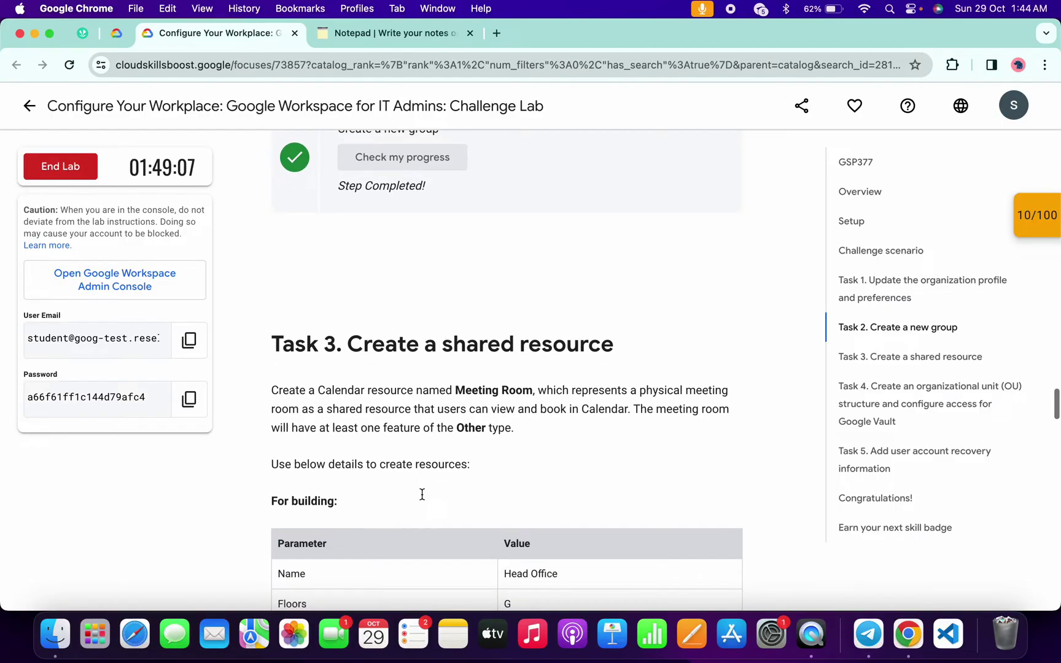
{"action": "left_click_drag", "start_coordinate": [288, 389], "coordinate": [334, 396]}
{"action": "key", "text": "ctrl+Right"}
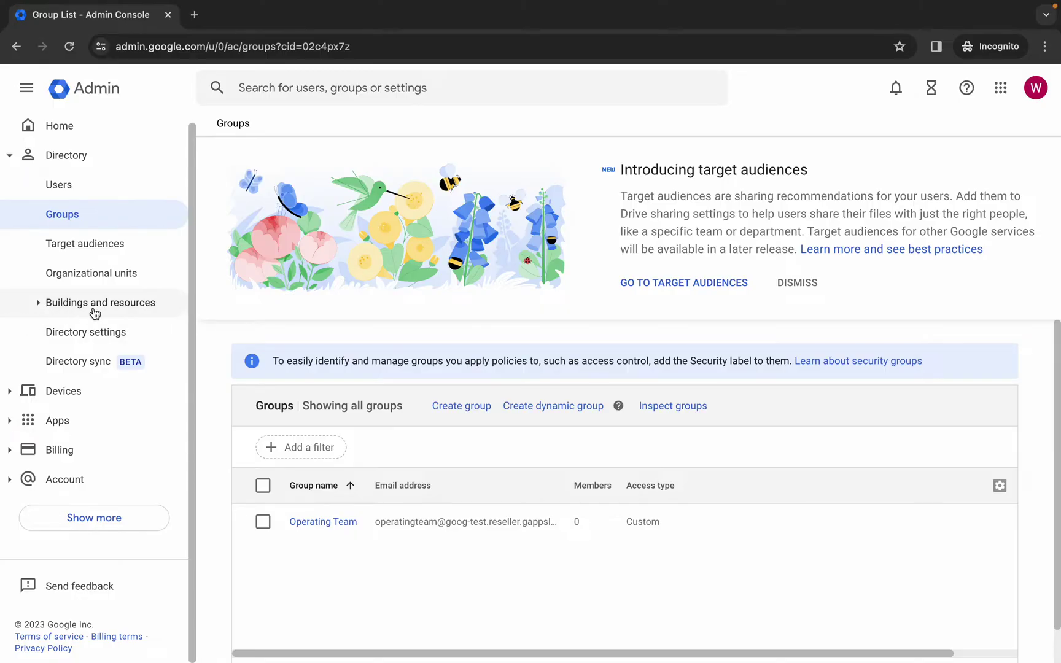
- Open Buildings and resources > Manage resources and start a new building
{"action": "left_click", "coordinate": [38, 303]}
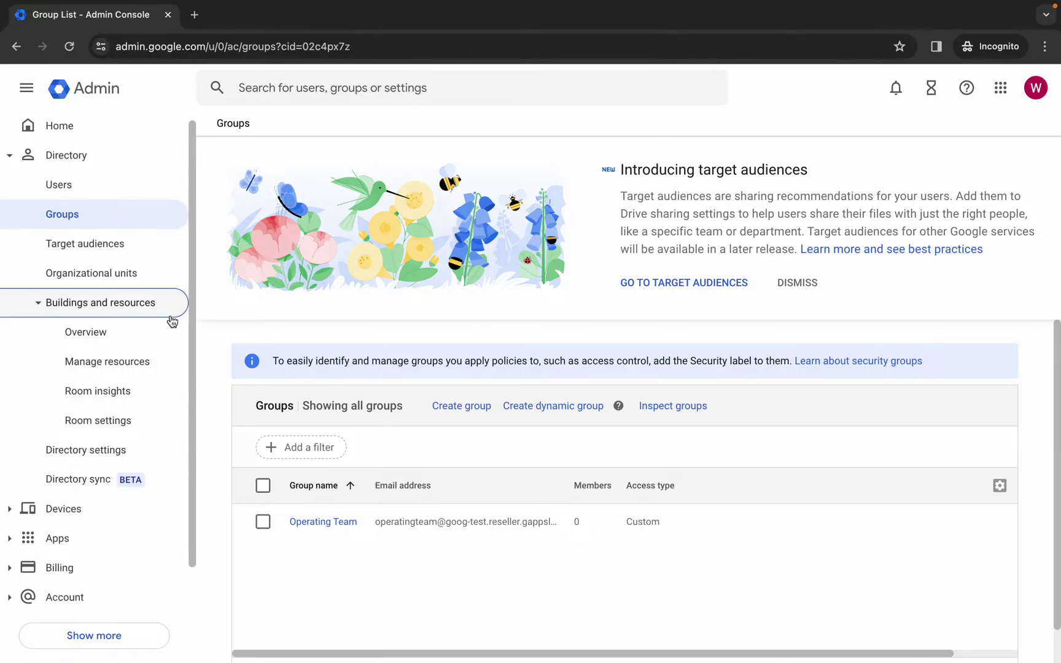
{"action": "left_click", "coordinate": [99, 367]}
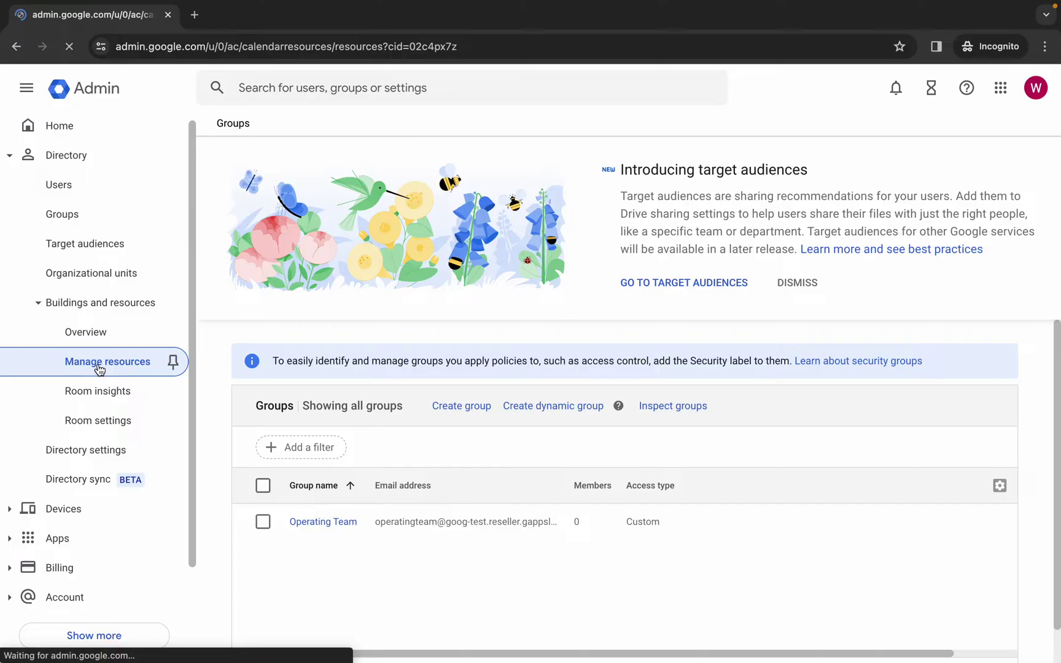
{"action": "left_click", "coordinate": [279, 235]}
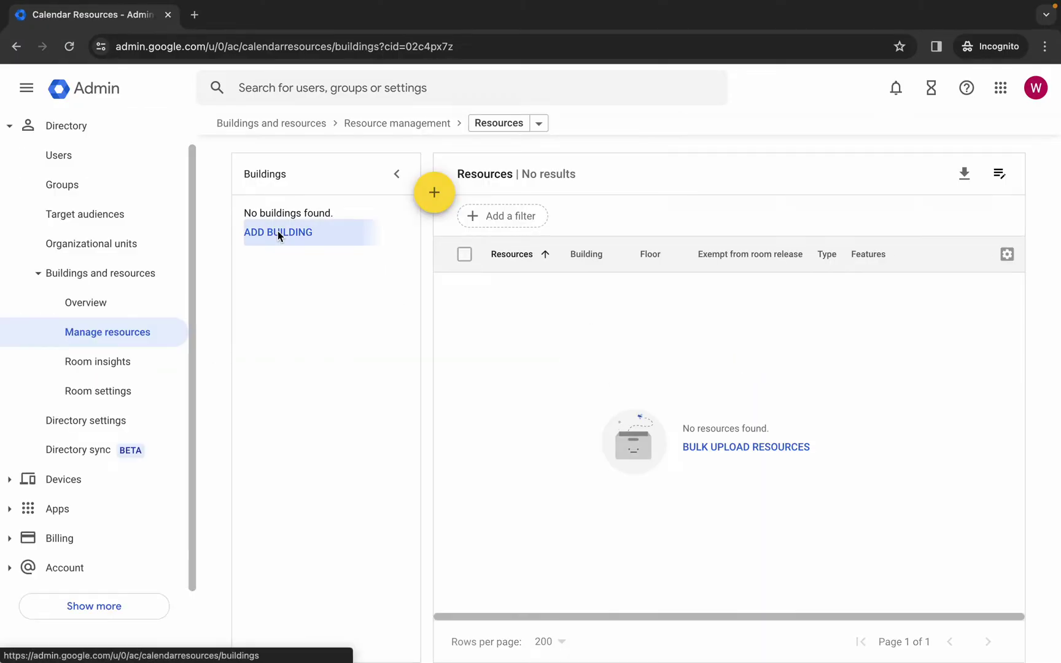
{"action": "left_click", "coordinate": [370, 177]}
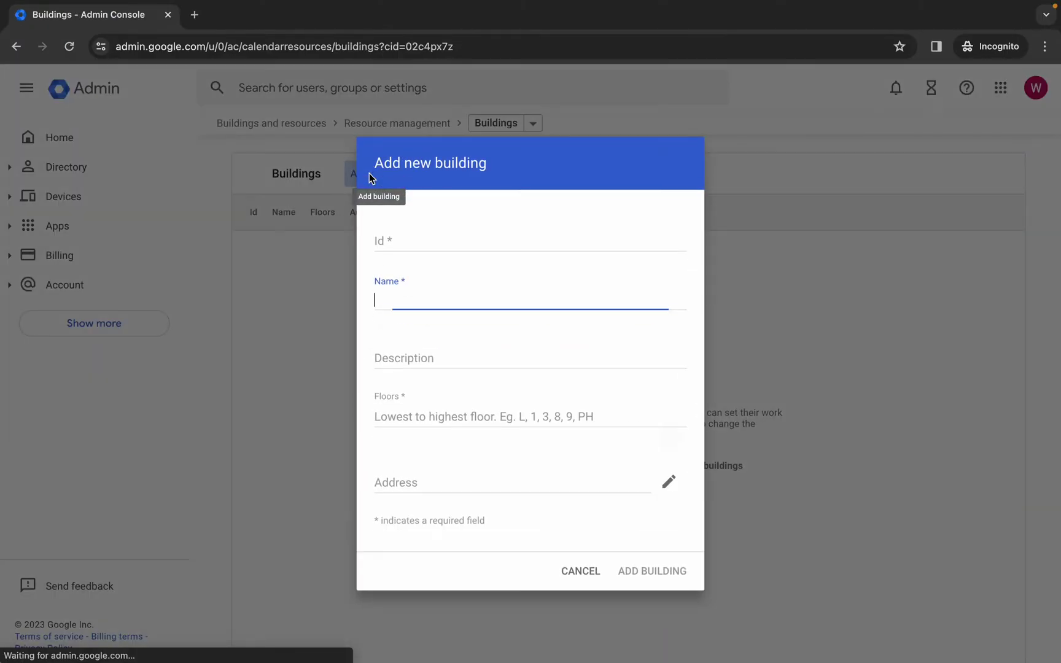
- Add the building 'Head Office' with floor G, copying the name from the lab
{"action": "key", "text": "super+grave"}
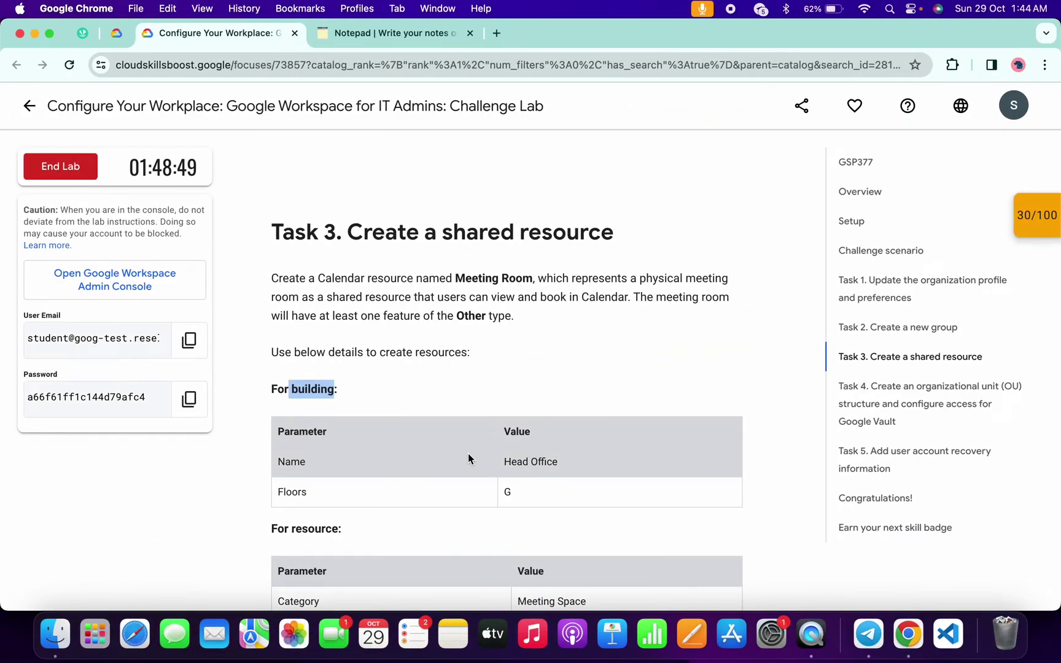
{"action": "left_click_drag", "start_coordinate": [501, 464], "coordinate": [593, 464]}
{"action": "key", "text": "super+c"}
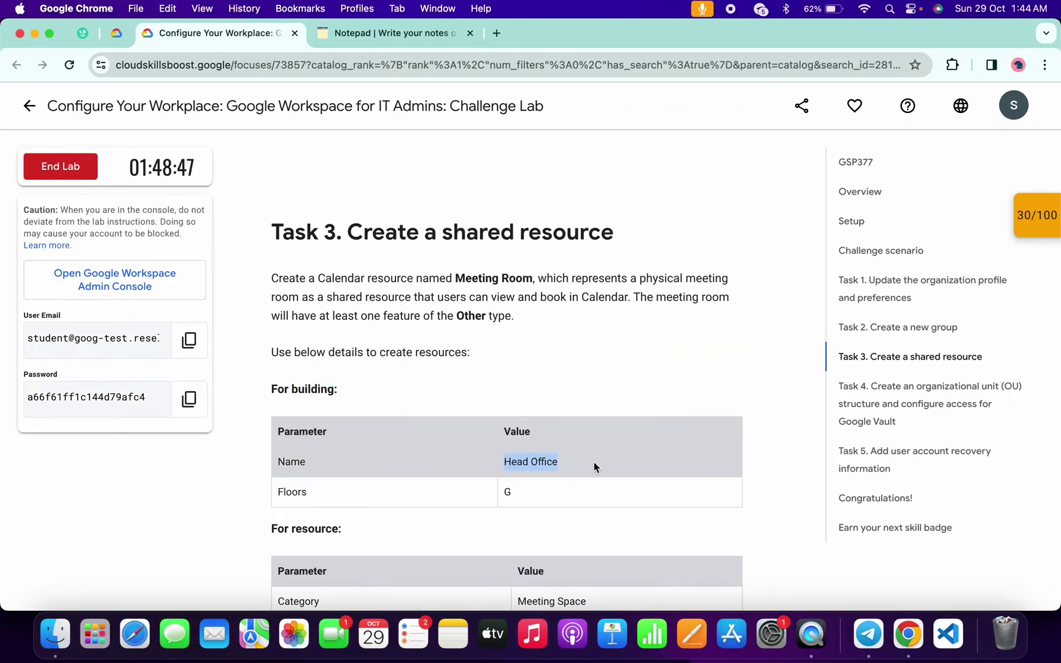
{"action": "key", "text": "super+grave"}
{"action": "left_click", "coordinate": [437, 300]}
{"action": "key", "text": "super+v"}
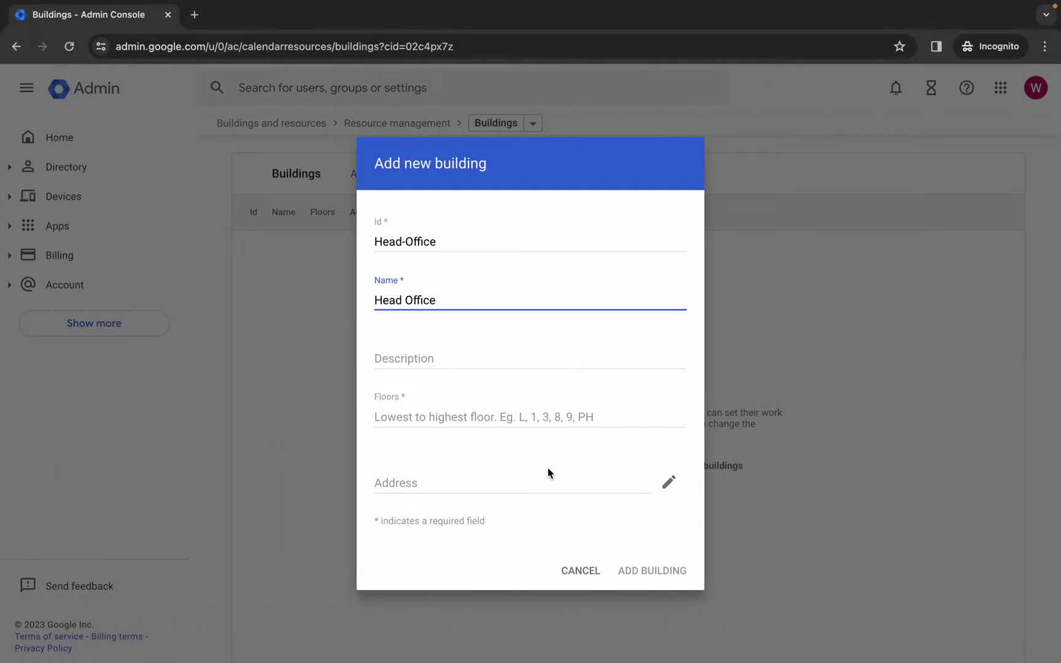
{"action": "left_click", "coordinate": [415, 417]}
{"action": "type", "text": "G"}
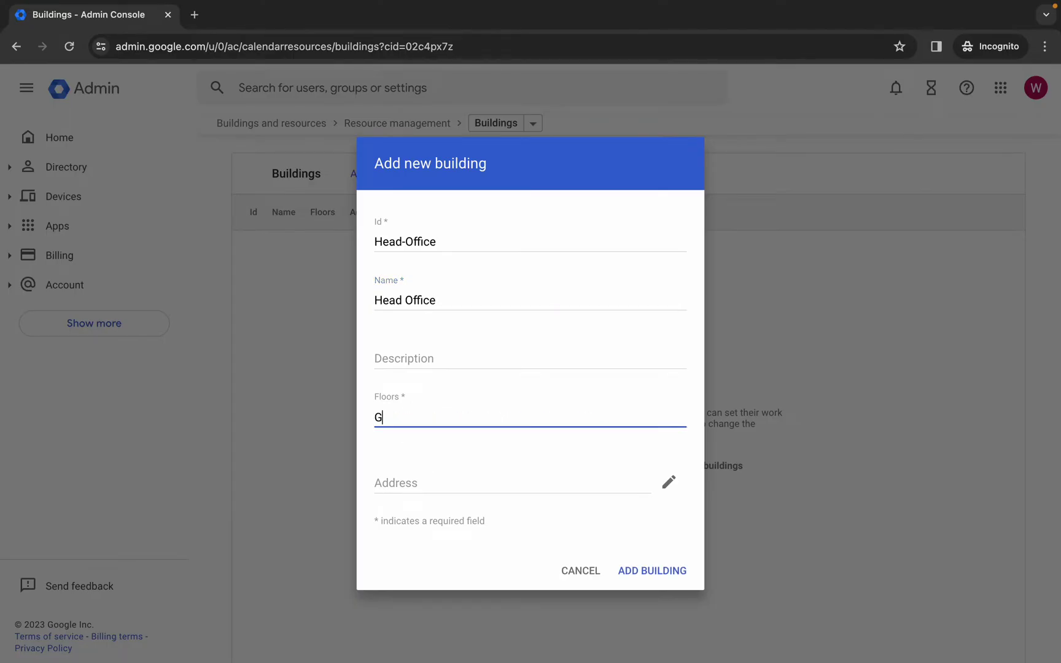
{"action": "left_click", "coordinate": [660, 573]}
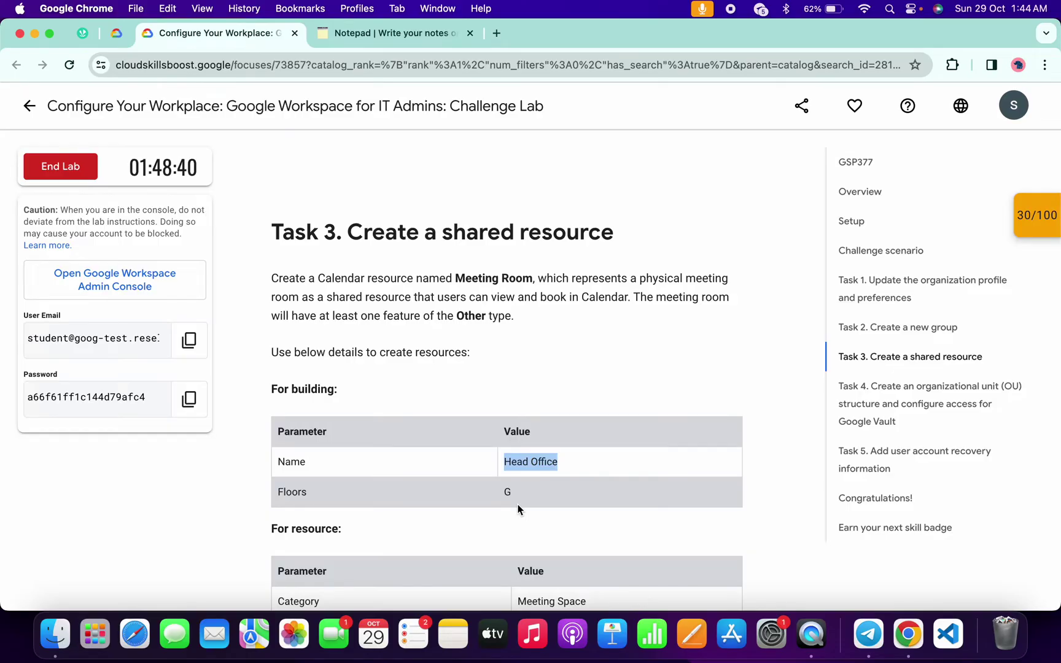
{"action": "key", "text": "ctrl+Right"}
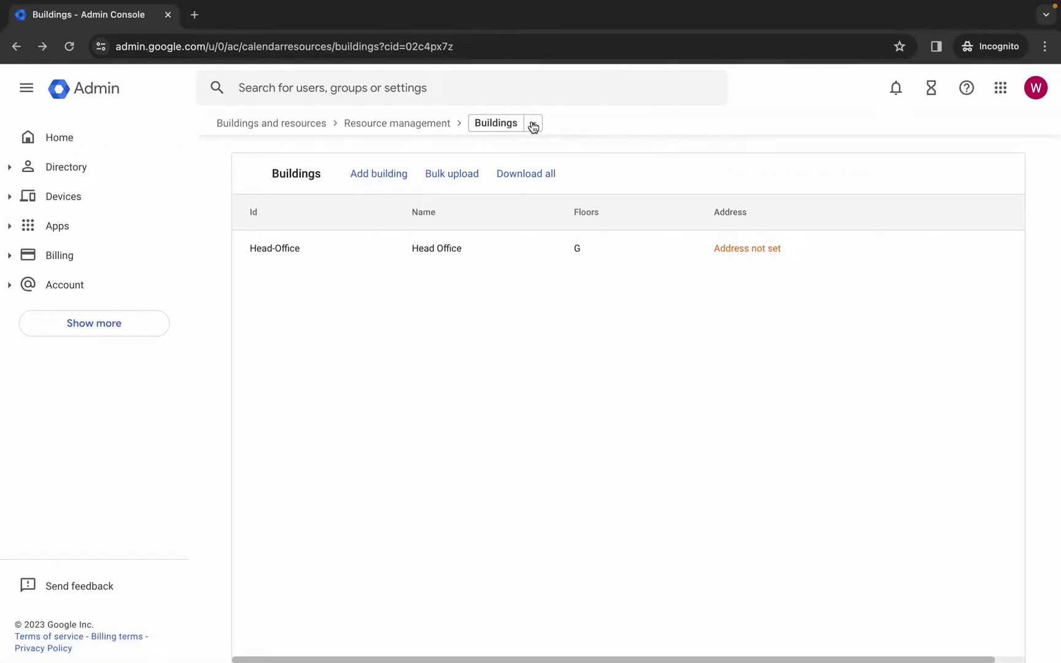
- Switch from buildings to the Resources list and copy the name Meeting Room from the lab
{"action": "left_click", "coordinate": [533, 124]}
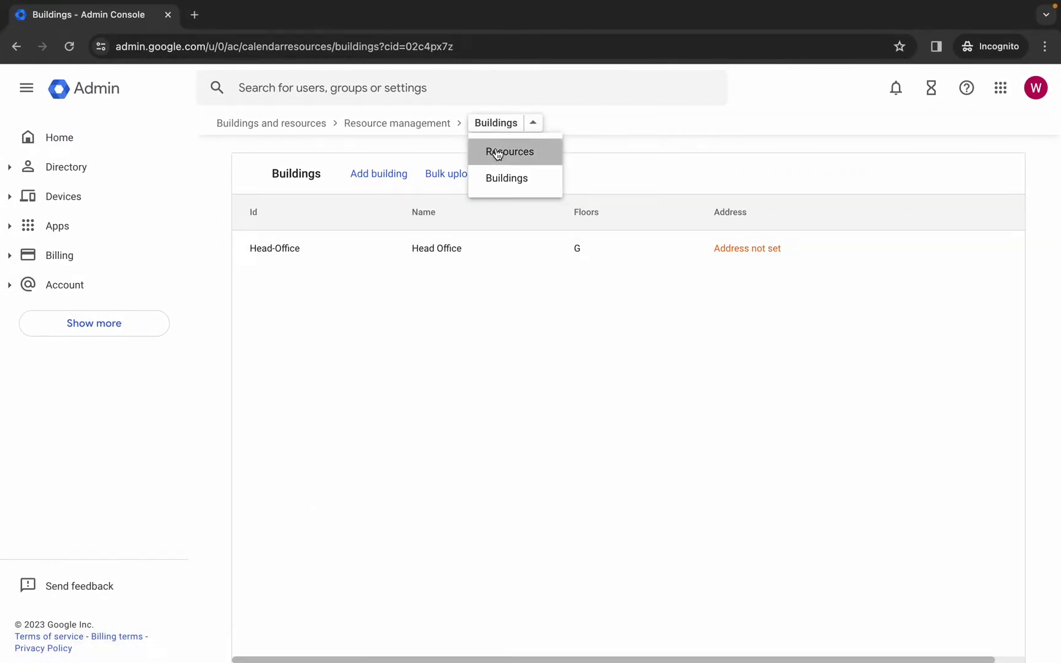
{"action": "left_click", "coordinate": [497, 153]}
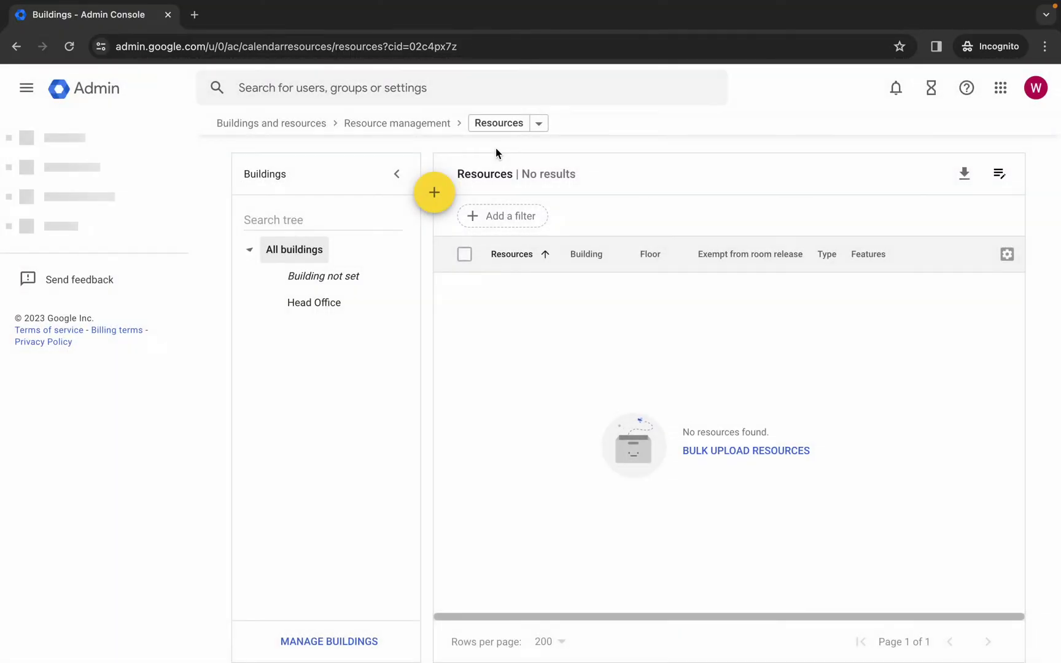
{"action": "mouse_move", "coordinate": [437, 196]}
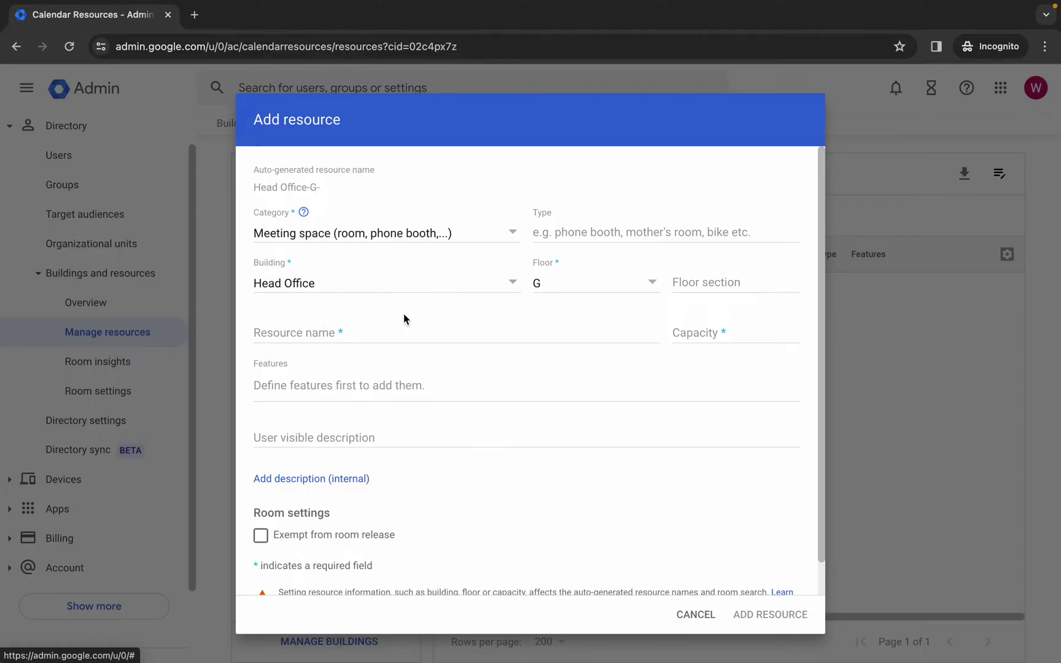
{"action": "key", "text": "ctrl+Left"}
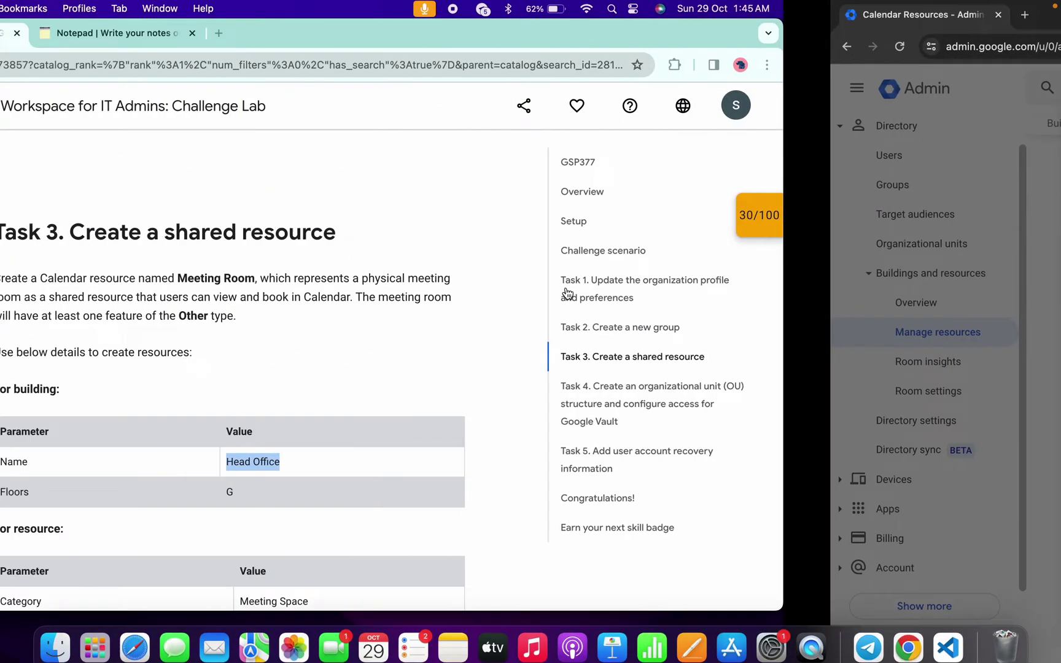
{"action": "scroll", "coordinate": [567, 365], "scroll_direction": "down", "scroll_amount": 6}
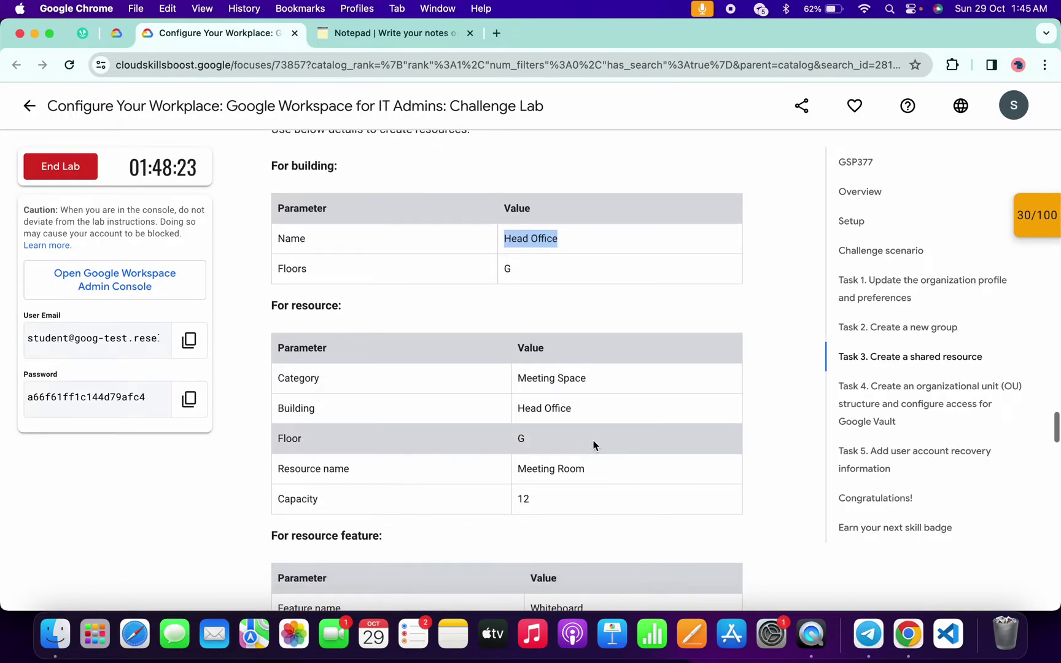
{"action": "left_click_drag", "start_coordinate": [568, 447], "coordinate": [511, 375]}
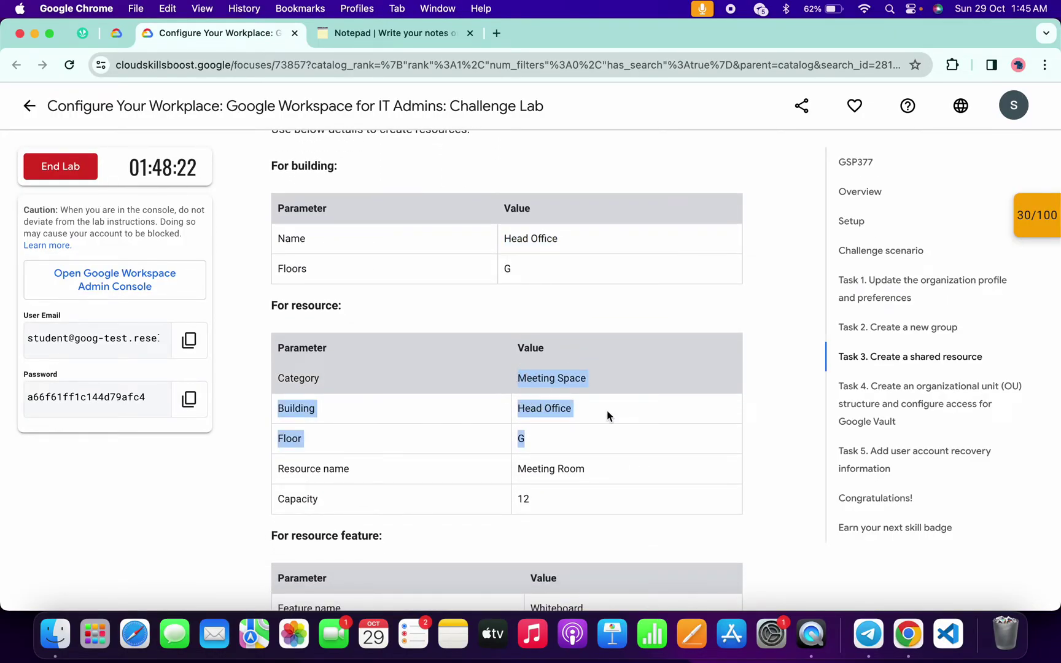
{"action": "double_click", "coordinate": [545, 466]}
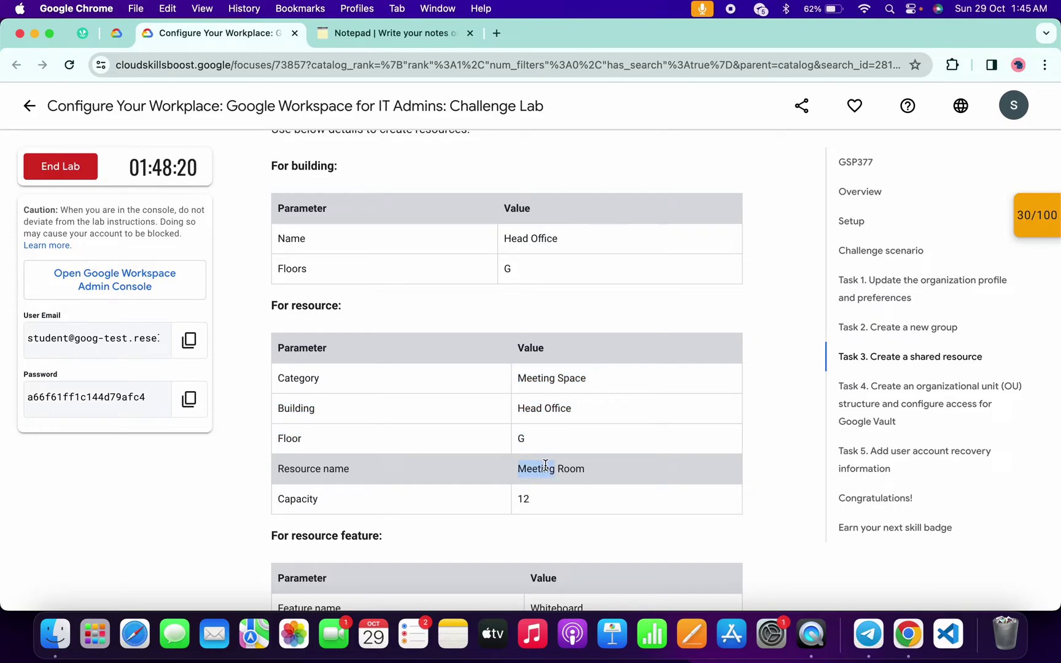
{"action": "left_click_drag", "start_coordinate": [523, 467], "coordinate": [610, 477]}
{"action": "key", "text": "super+c"}
{"action": "key", "text": "ctrl+Right"}
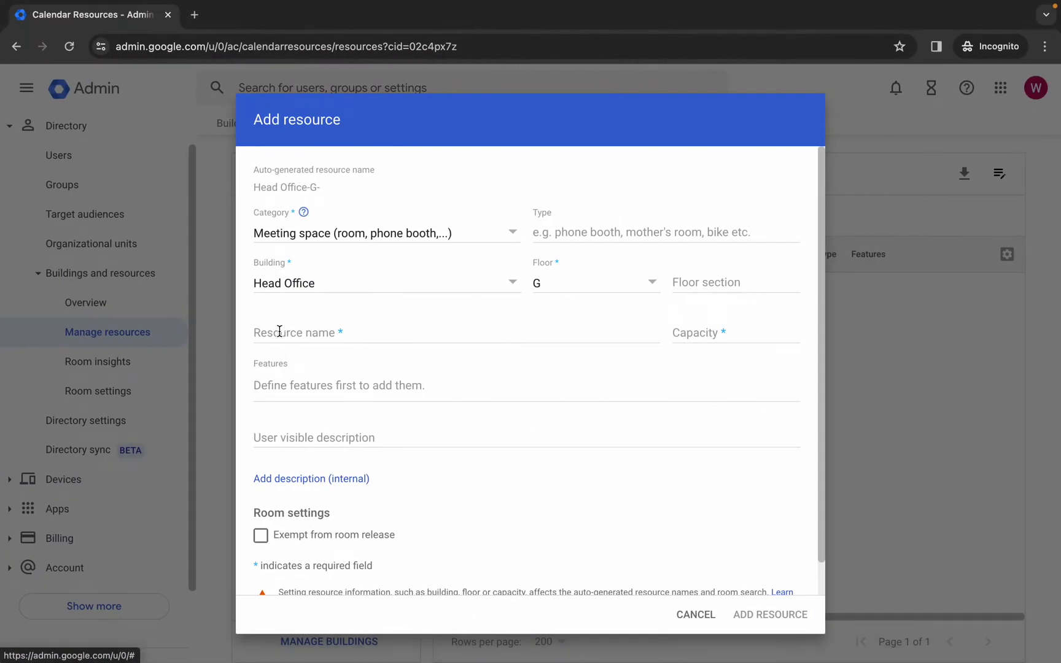
- Fill in resource name Meeting Room with capacity 12 and add the resource
{"action": "left_click", "coordinate": [279, 332]}
{"action": "key", "text": "super+v"}
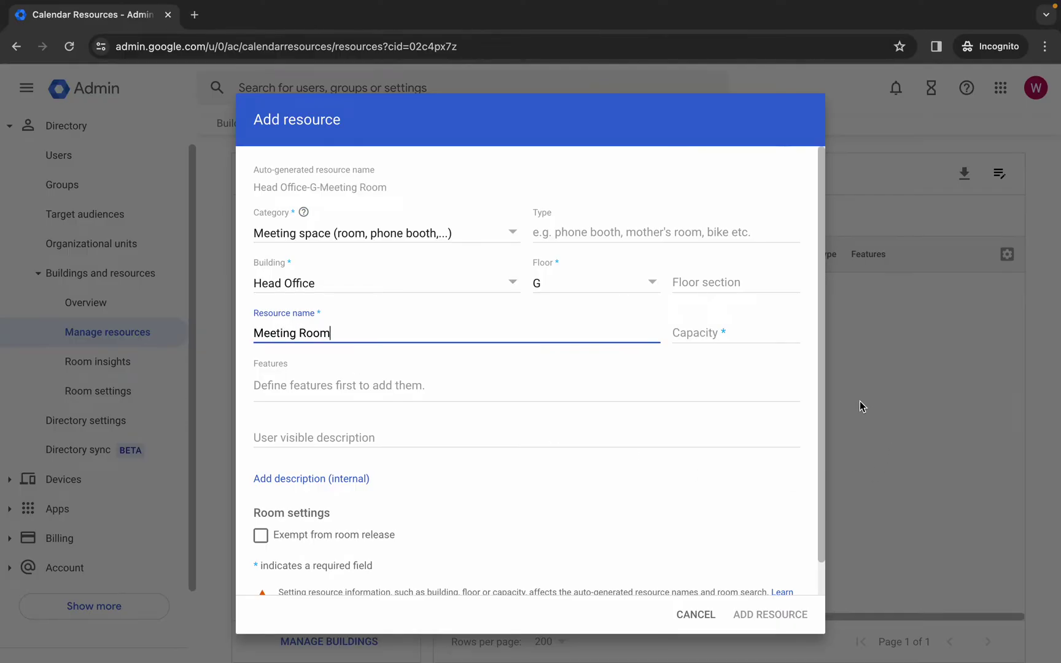
{"action": "left_click", "coordinate": [716, 334]}
{"action": "type", "text": "12"}
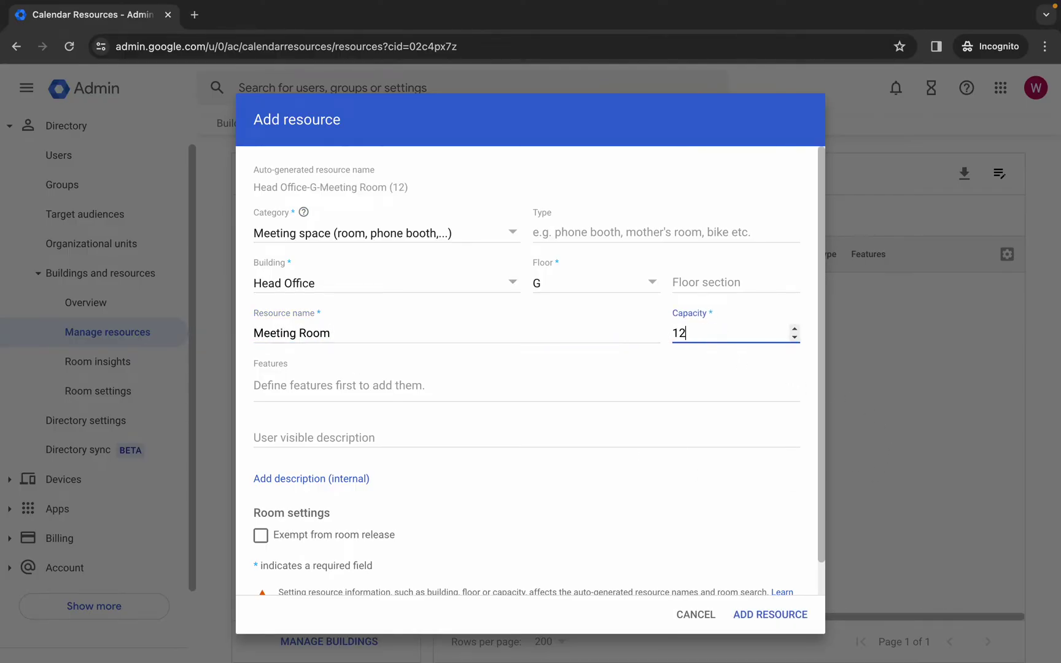
{"action": "key", "text": "ctrl+Left"}
{"action": "key", "text": "ctrl+Right"}
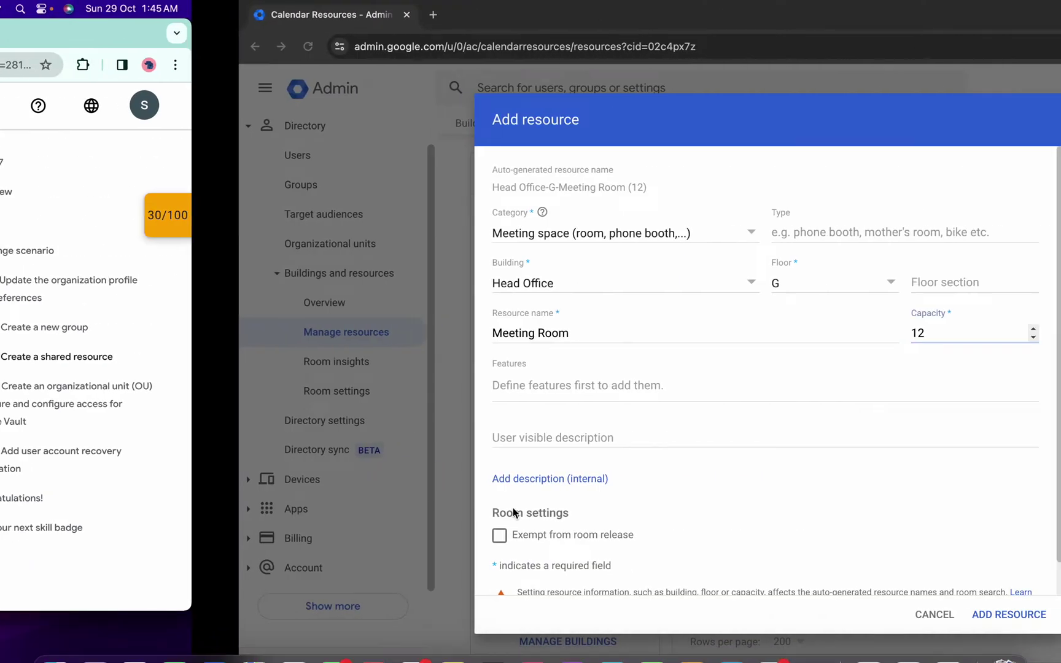
{"action": "left_click", "coordinate": [777, 614]}
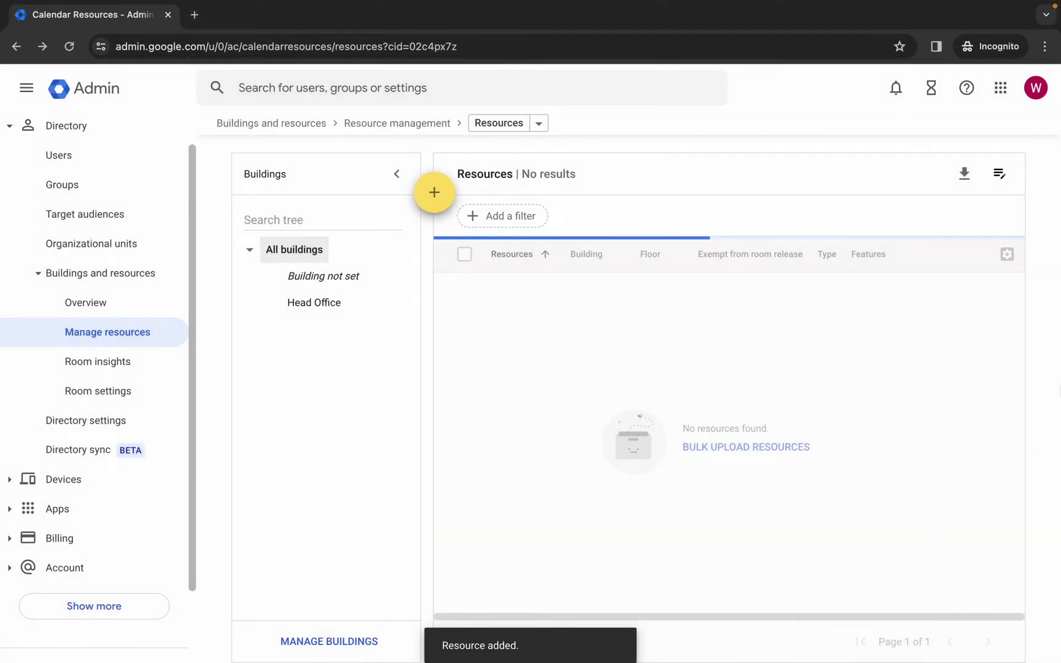
- In Manage resource features, save a new Whiteboard feature of type Other and close the list
{"action": "left_click", "coordinate": [1001, 176]}
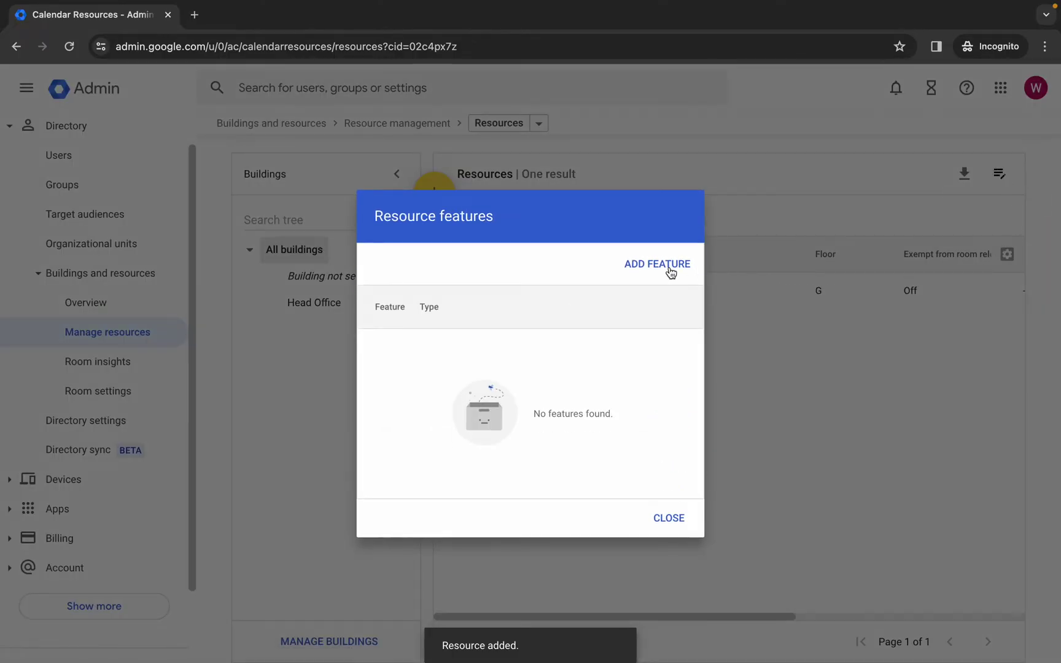
{"action": "left_click", "coordinate": [651, 264]}
{"action": "key", "text": "ctrl+Left"}
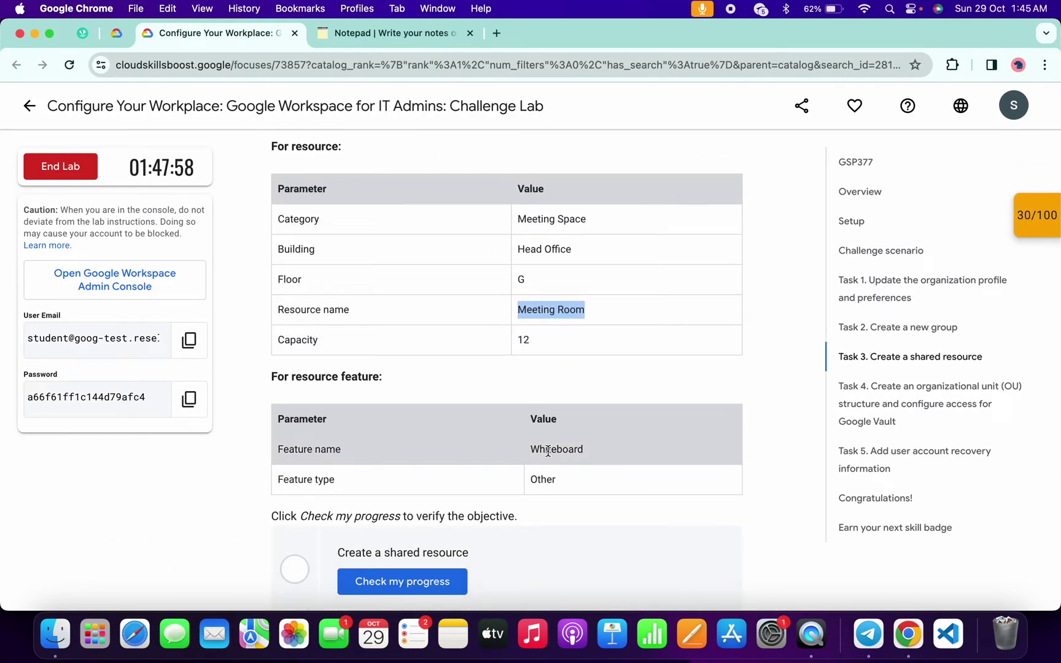
{"action": "double_click", "coordinate": [556, 453]}
{"action": "key", "text": "super+c"}
{"action": "key", "text": "ctrl+Right"}
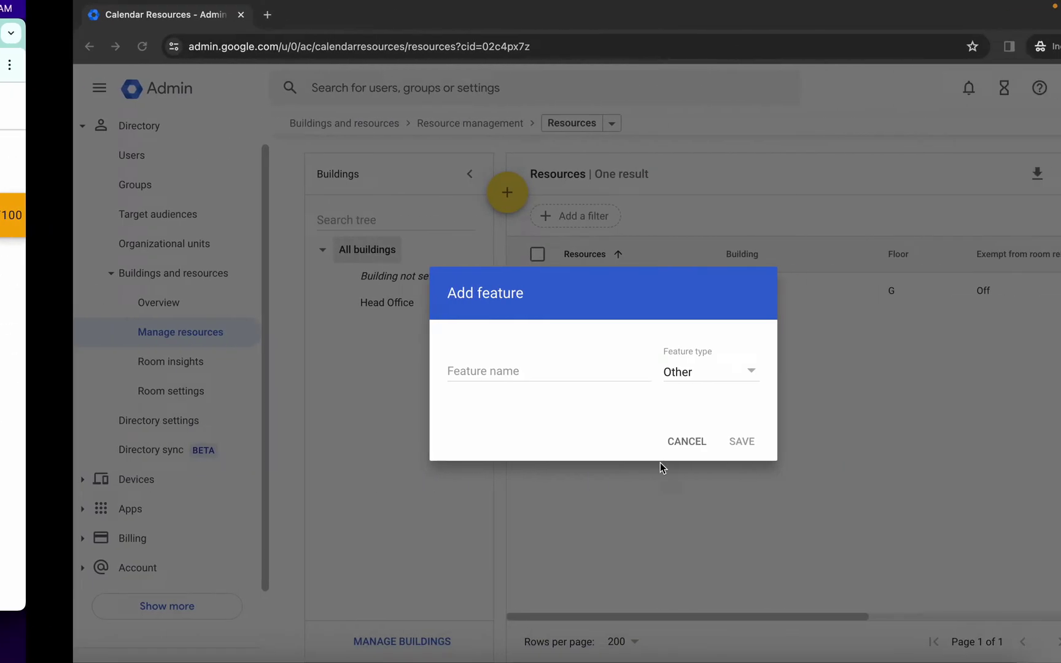
{"action": "left_click", "coordinate": [487, 366]}
{"action": "key", "text": "super+v"}
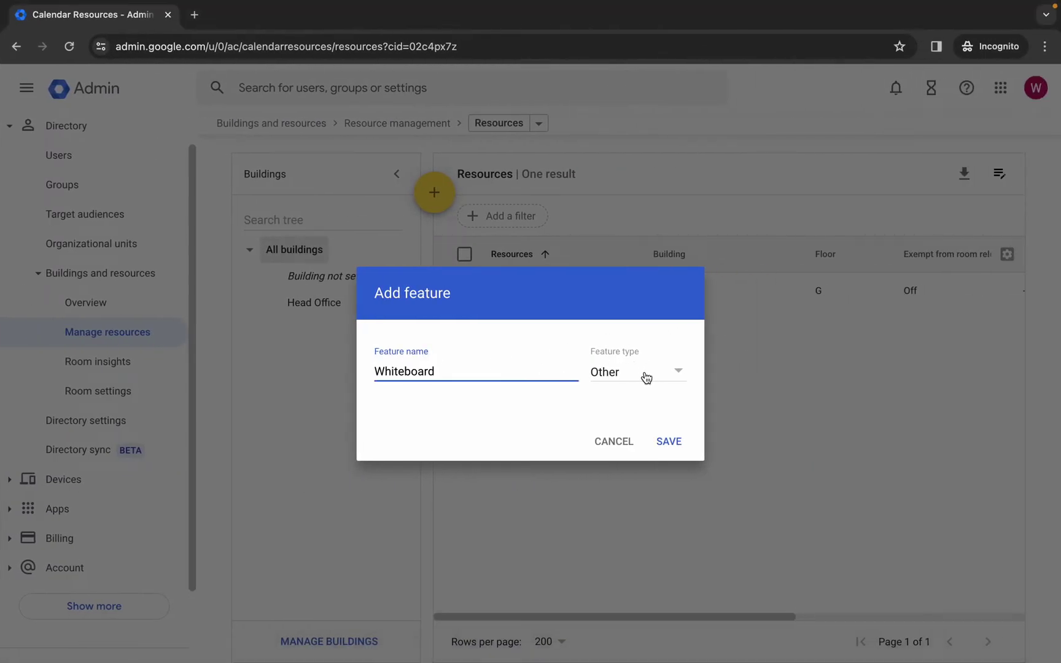
{"action": "left_click", "coordinate": [679, 443]}
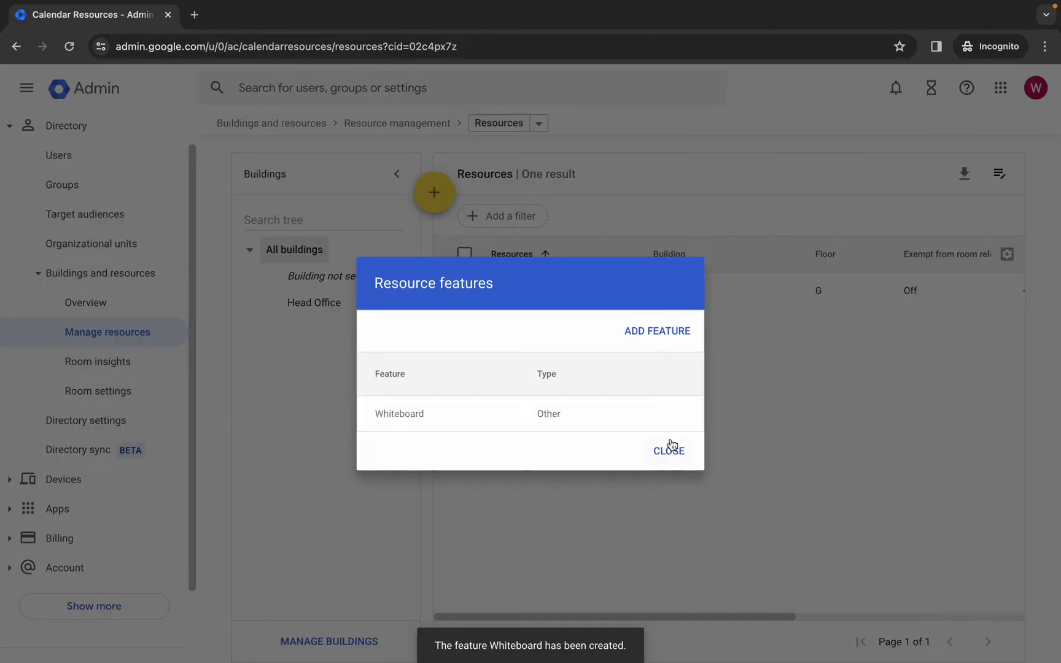
{"action": "left_click", "coordinate": [677, 452]}
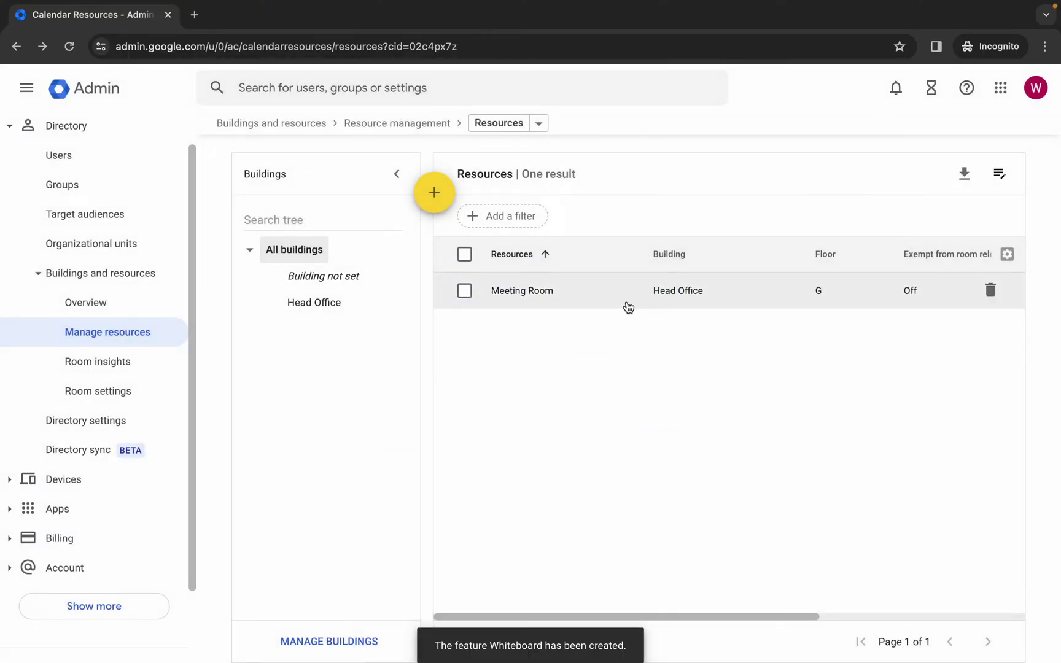
- Add Whiteboard to the Meeting Room resource's features and save the change
{"action": "left_click", "coordinate": [526, 294]}
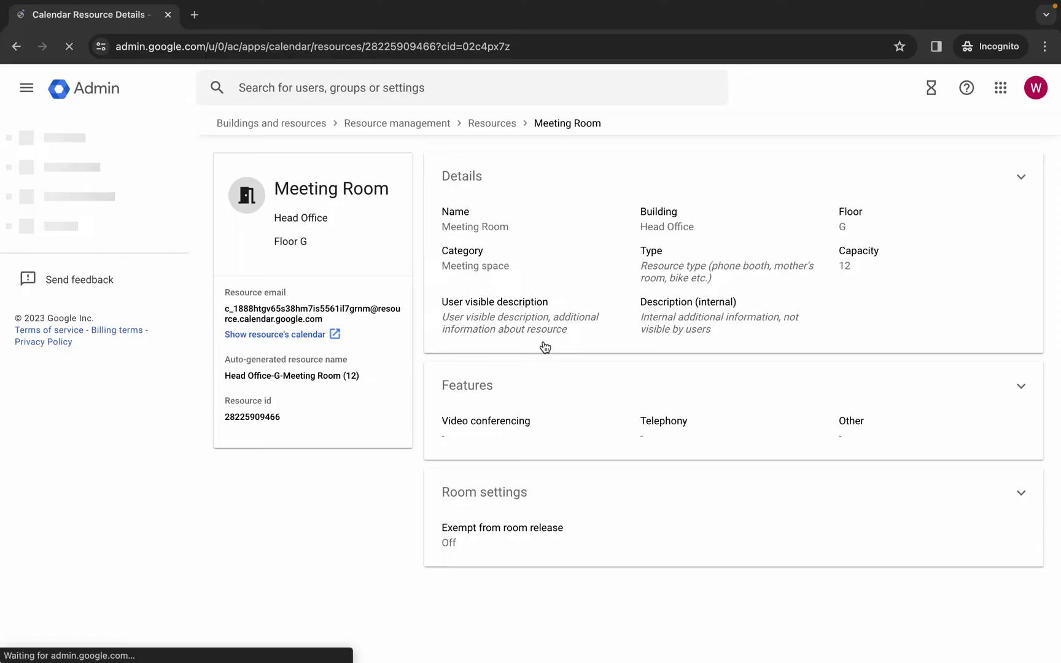
{"action": "left_click", "coordinate": [1018, 389]}
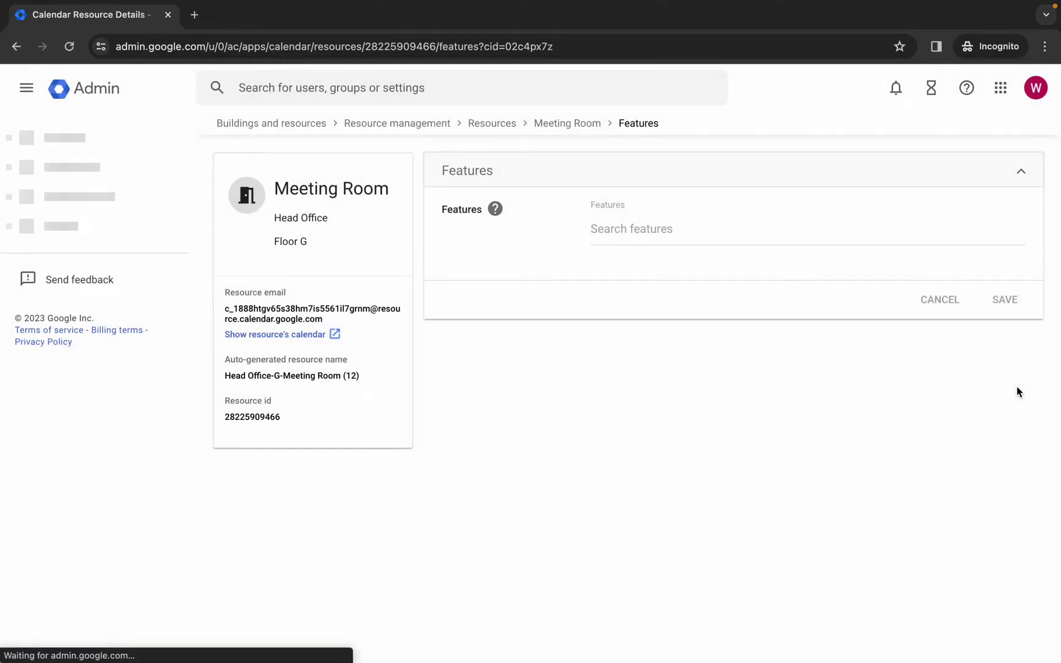
{"action": "left_click", "coordinate": [653, 231]}
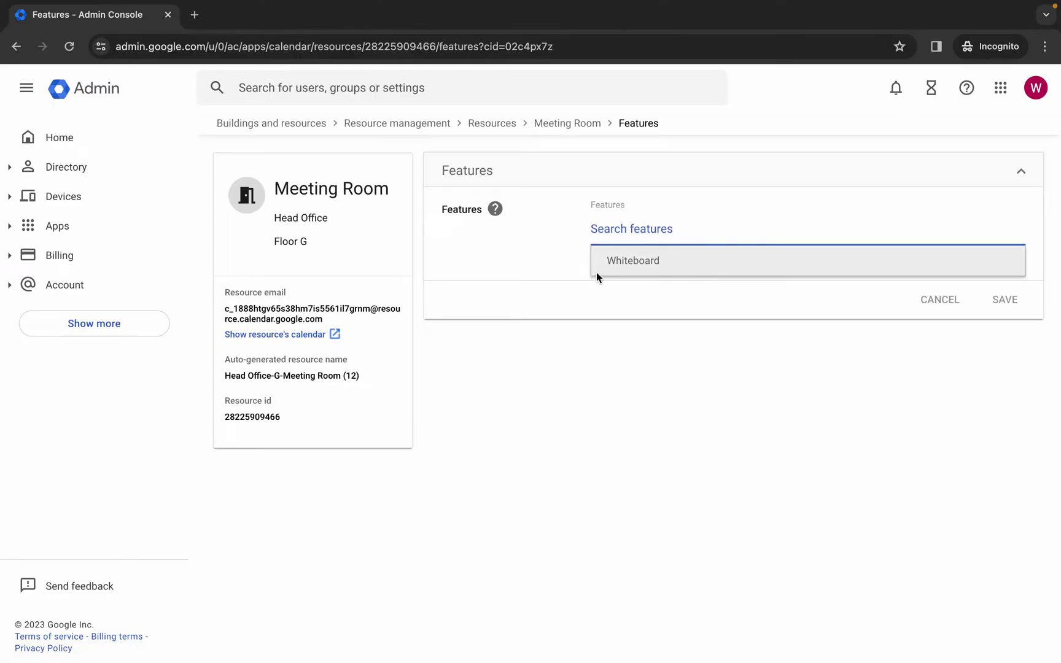
{"action": "left_click", "coordinate": [638, 270]}
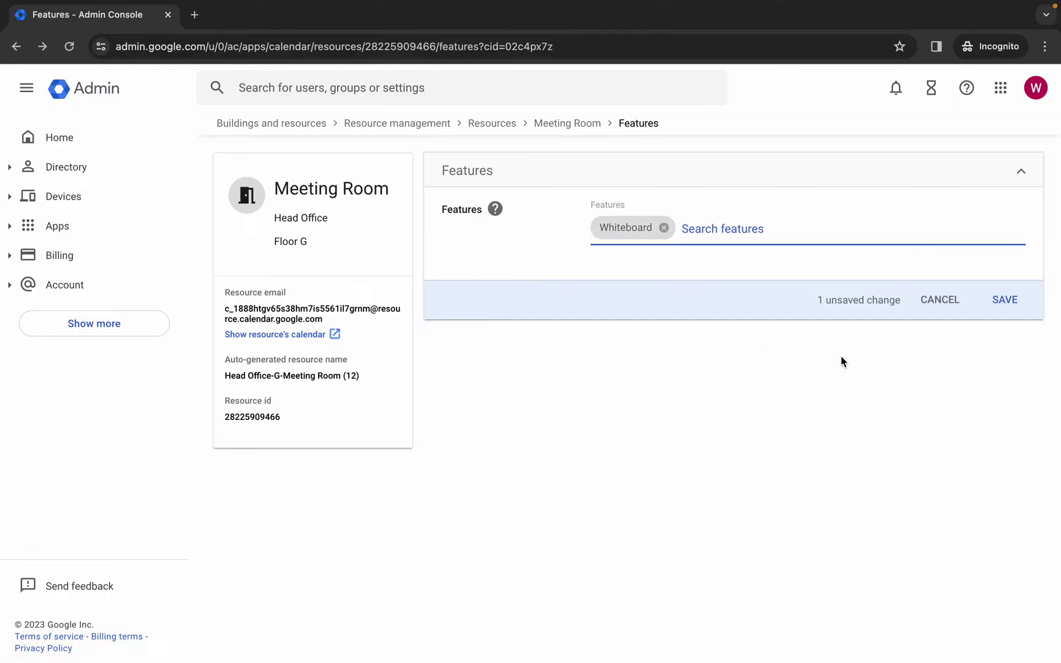
{"action": "left_click", "coordinate": [1004, 300]}
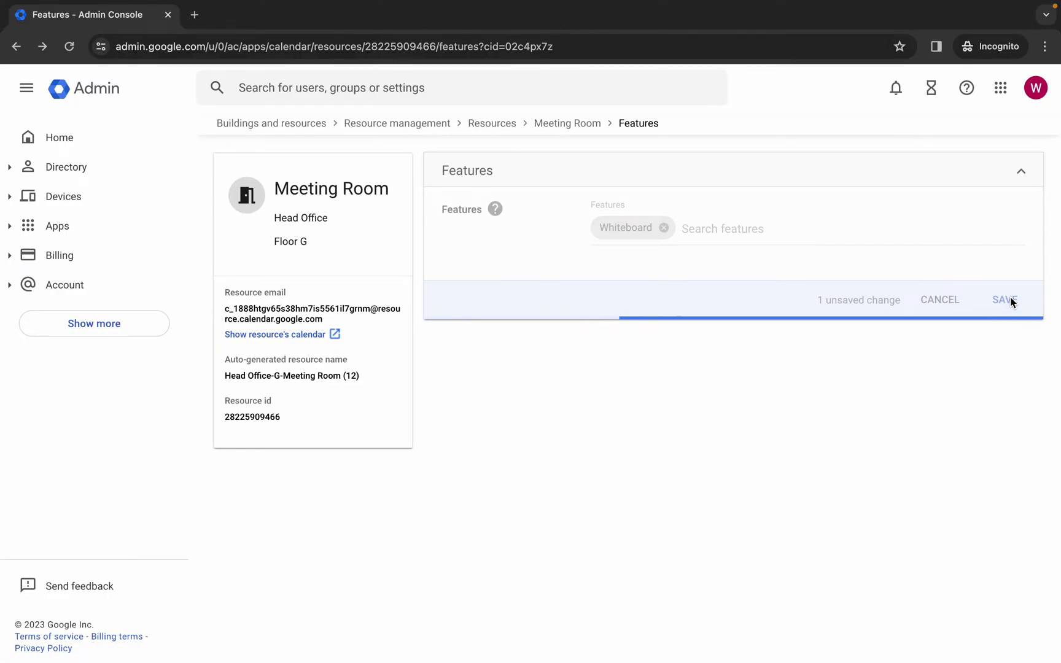
{"action": "key", "text": "ctrl+Left"}
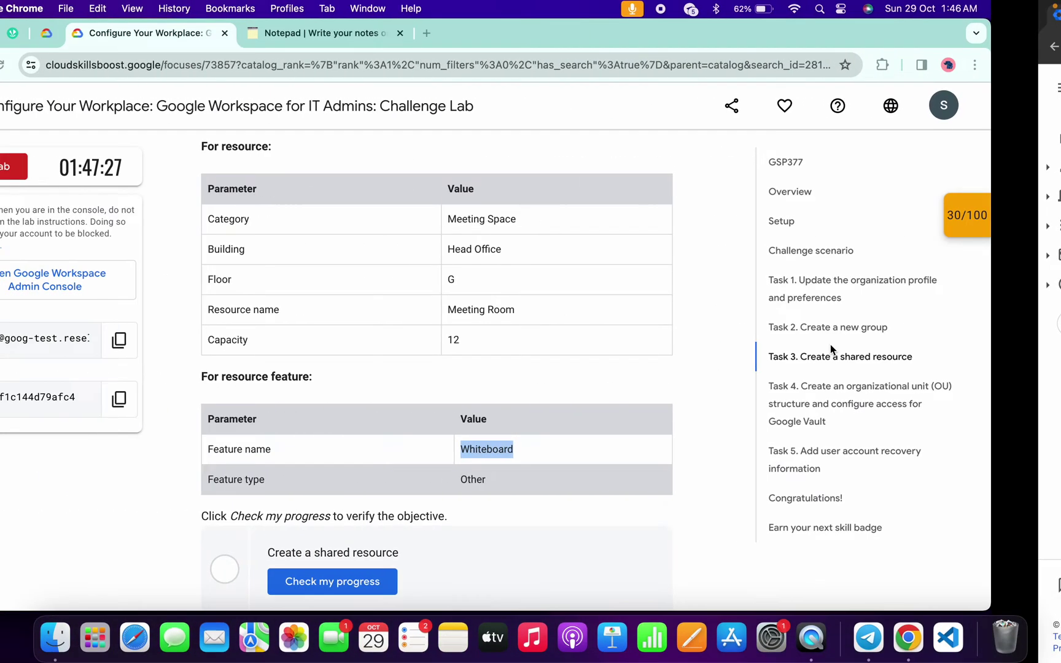
- Run Check my progress for Task 3 (55/100) and select the OU name Operating Unit in Task 4
{"action": "scroll", "coordinate": [604, 418], "scroll_direction": "down", "scroll_amount": 5}
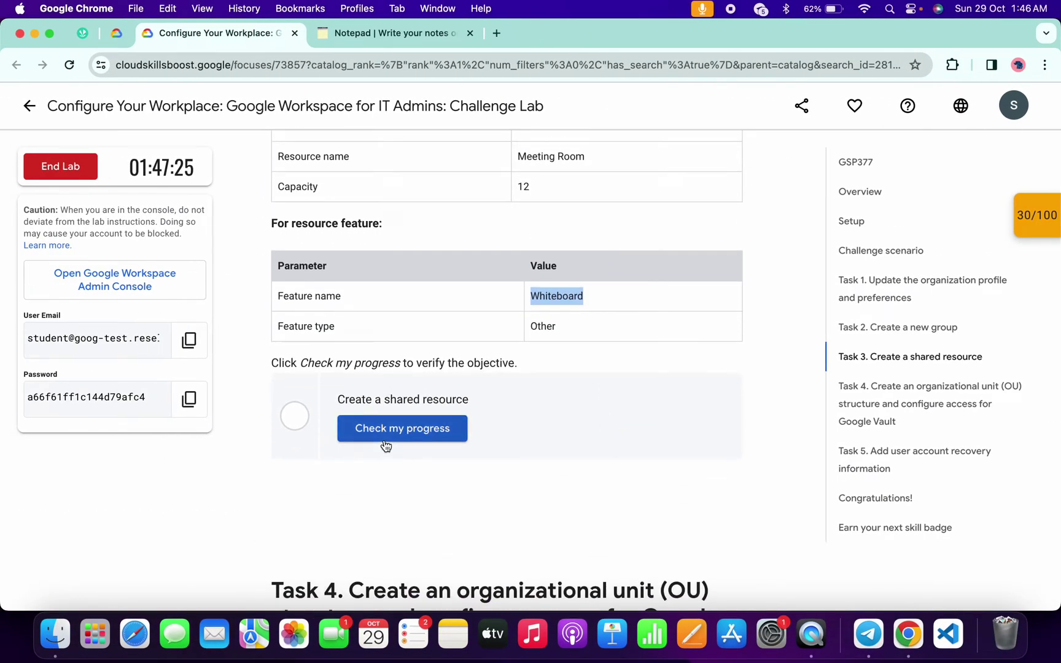
{"action": "left_click", "coordinate": [384, 440]}
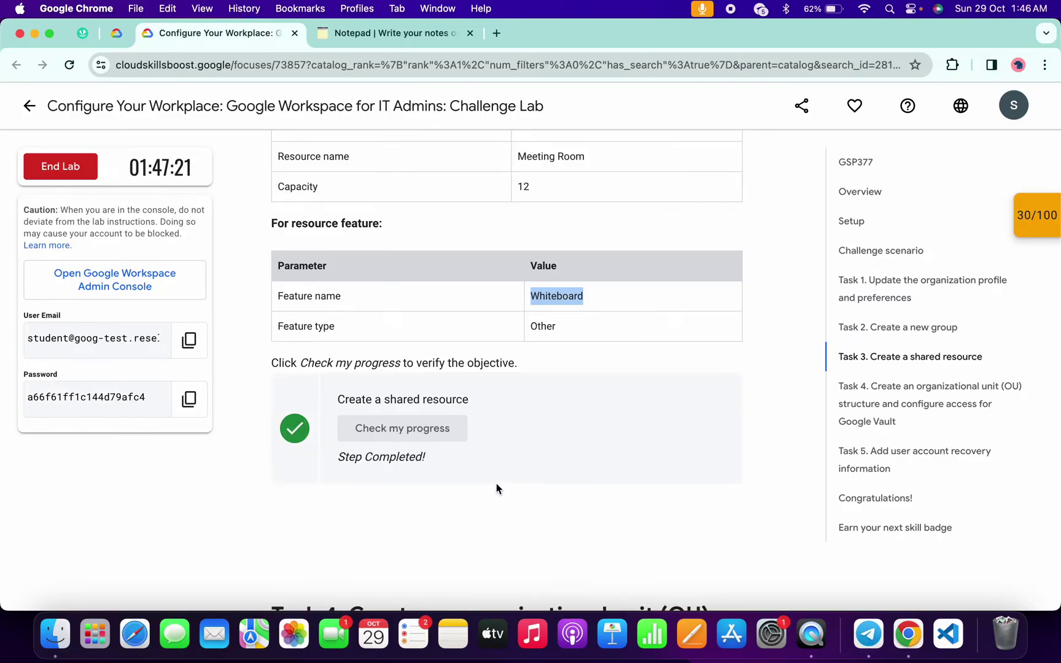
{"action": "scroll", "coordinate": [497, 488], "scroll_direction": "down", "scroll_amount": 10}
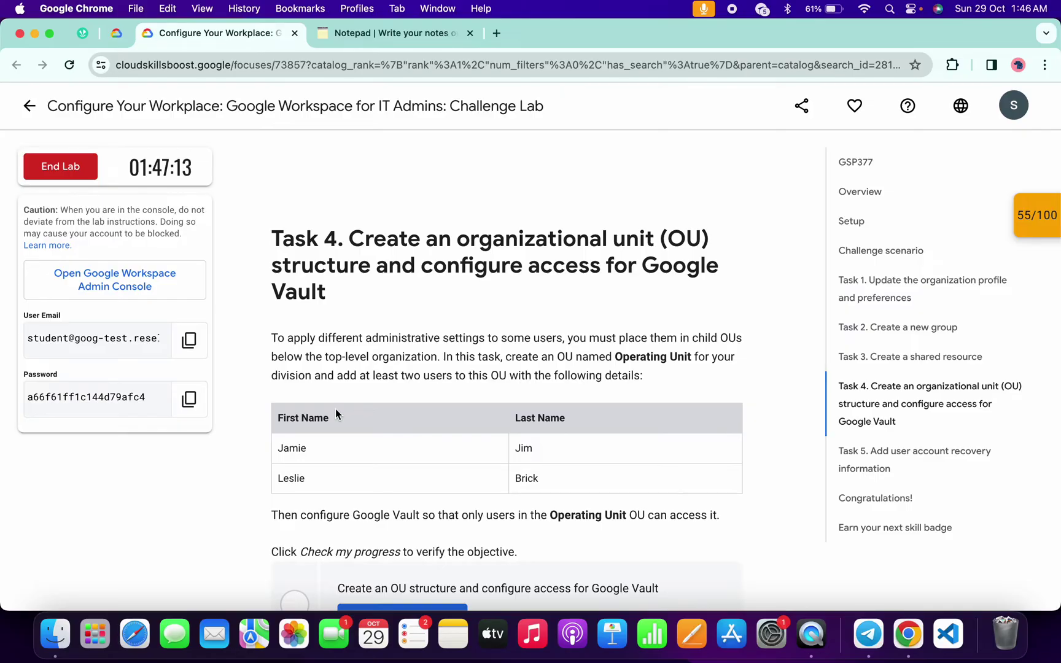
{"action": "left_click_drag", "start_coordinate": [615, 358], "coordinate": [693, 356]}
{"action": "key", "text": "ctrl+Right"}
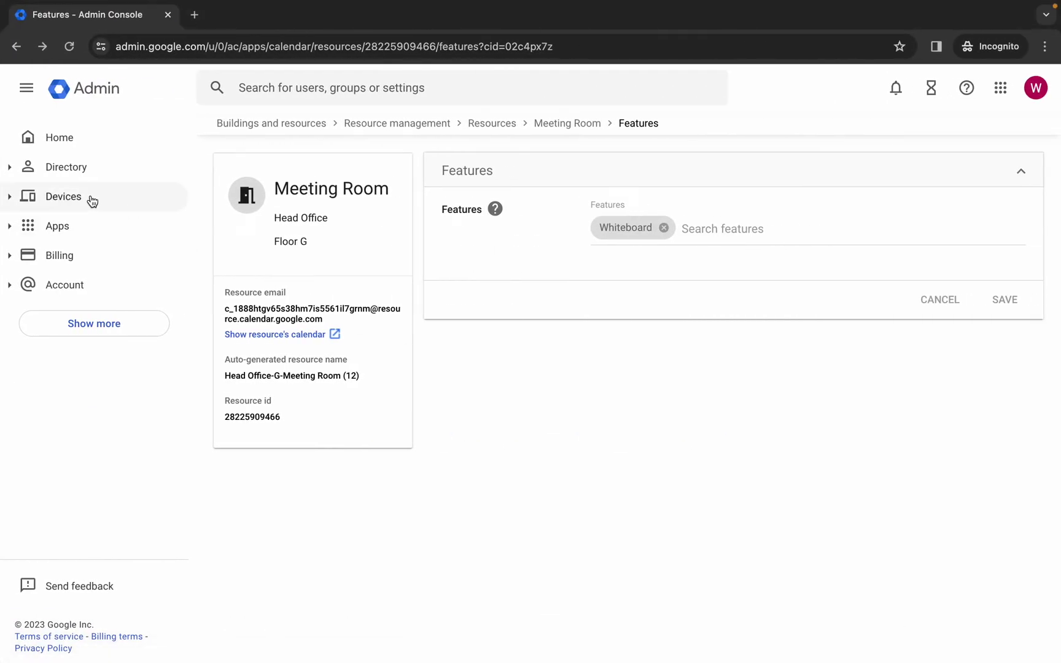
- Create the 'Operating Unit' organizational unit under Directory > Organizational units, then go to Users
{"action": "left_click", "coordinate": [10, 171]}
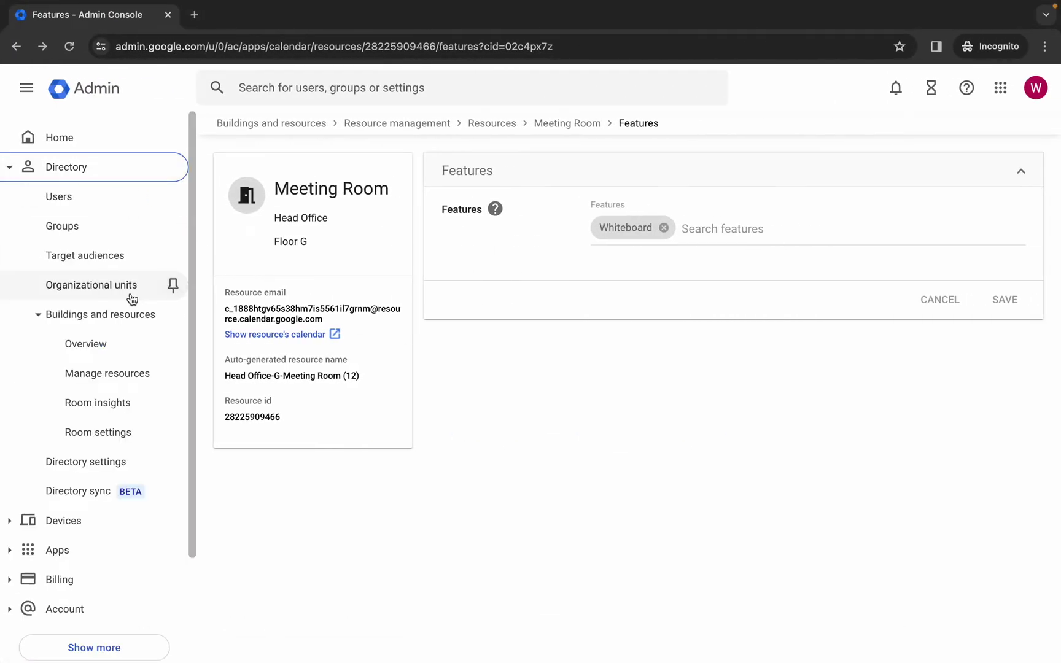
{"action": "left_click", "coordinate": [70, 288]}
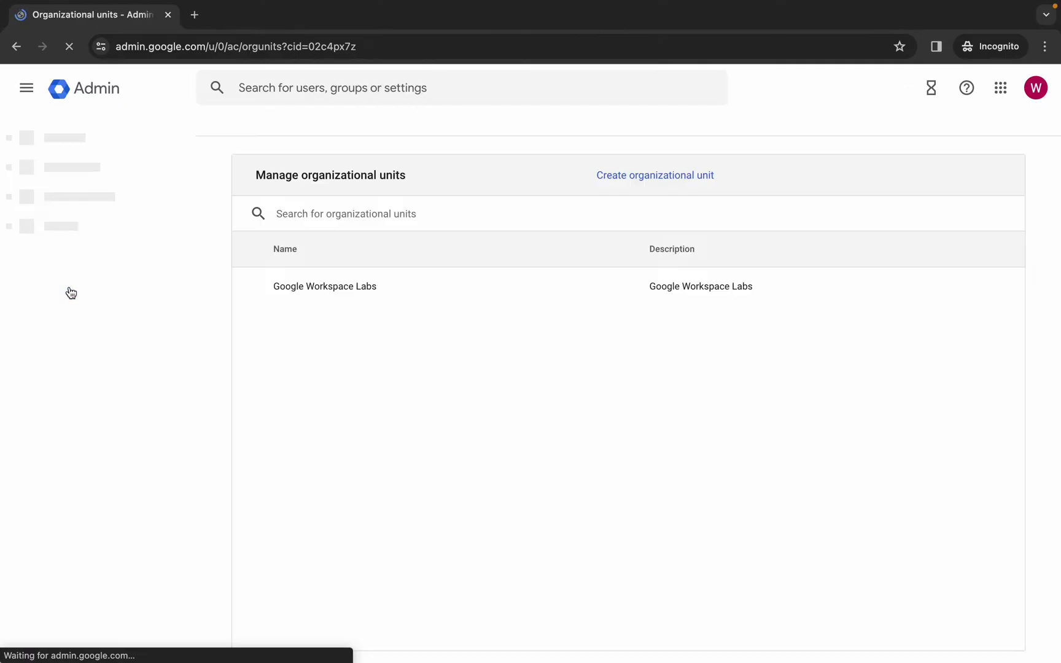
{"action": "left_click", "coordinate": [659, 177]}
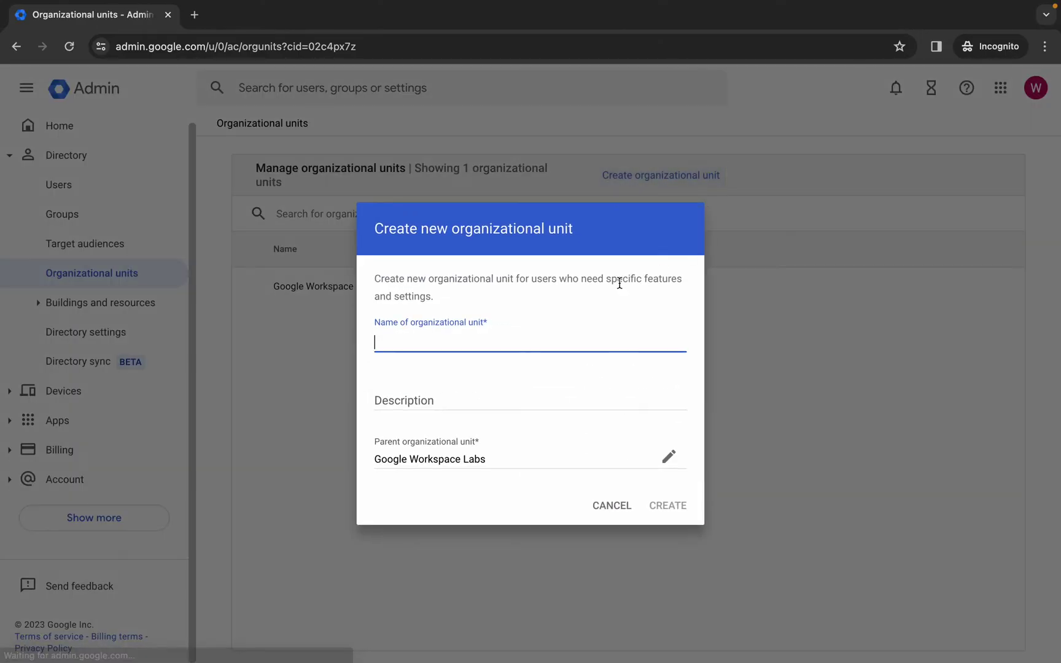
{"action": "type", "text": "Operating Unit"}
{"action": "left_click", "coordinate": [653, 506]}
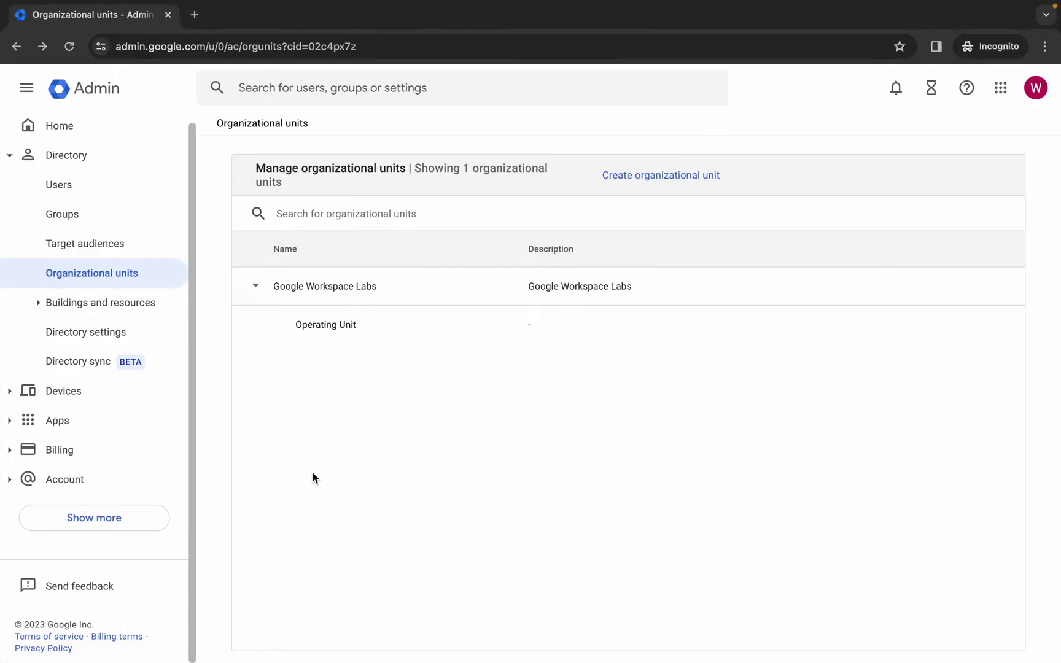
{"action": "left_click", "coordinate": [49, 183]}
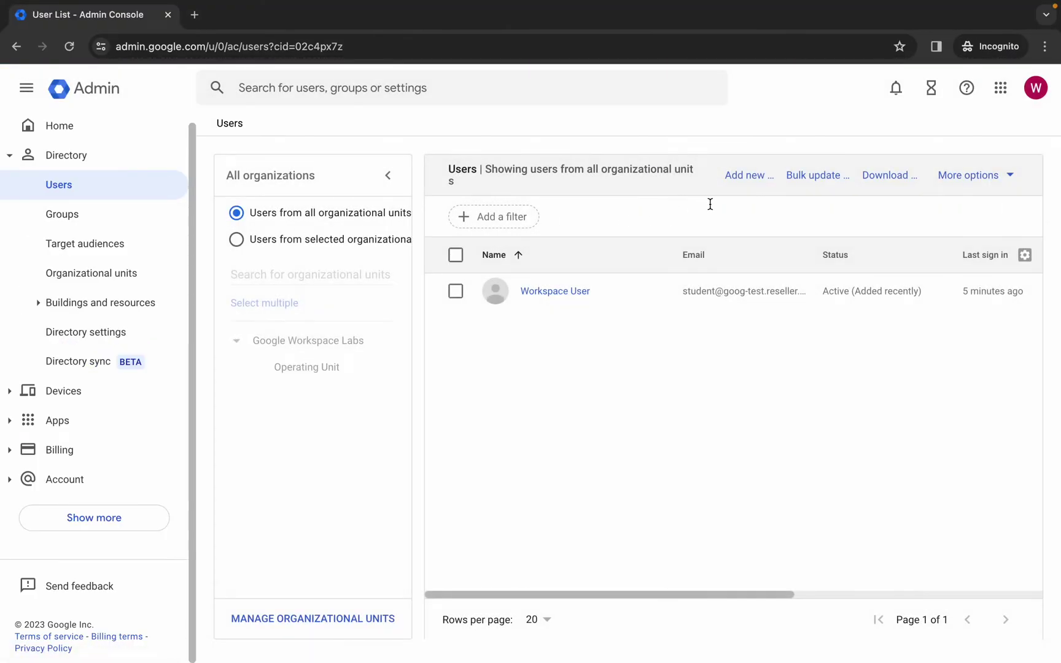
- Start a new user and enter the first user's first and last names from the lab table
{"action": "left_click", "coordinate": [746, 176]}
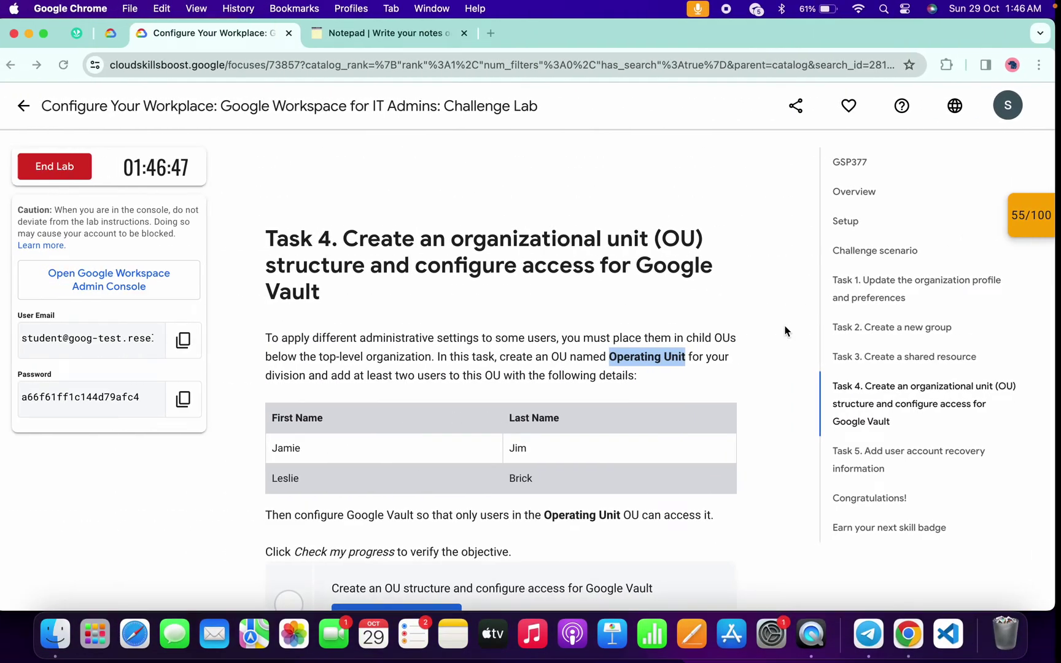
{"action": "double_click", "coordinate": [291, 445]}
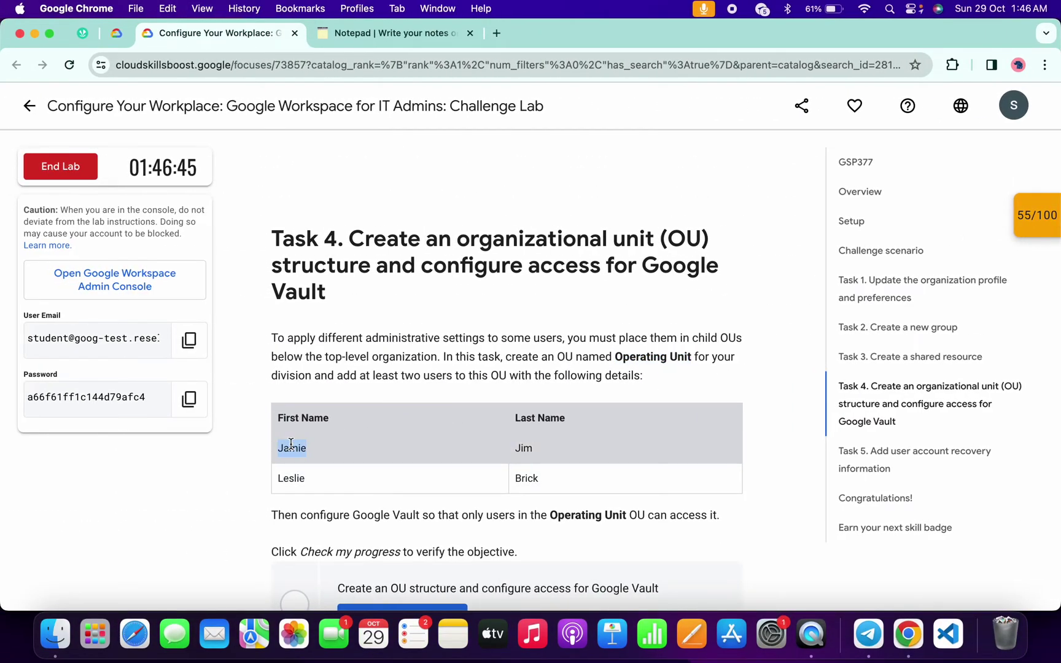
{"action": "key", "text": "ctrl+Right"}
{"action": "key", "text": "ctrl+Left"}
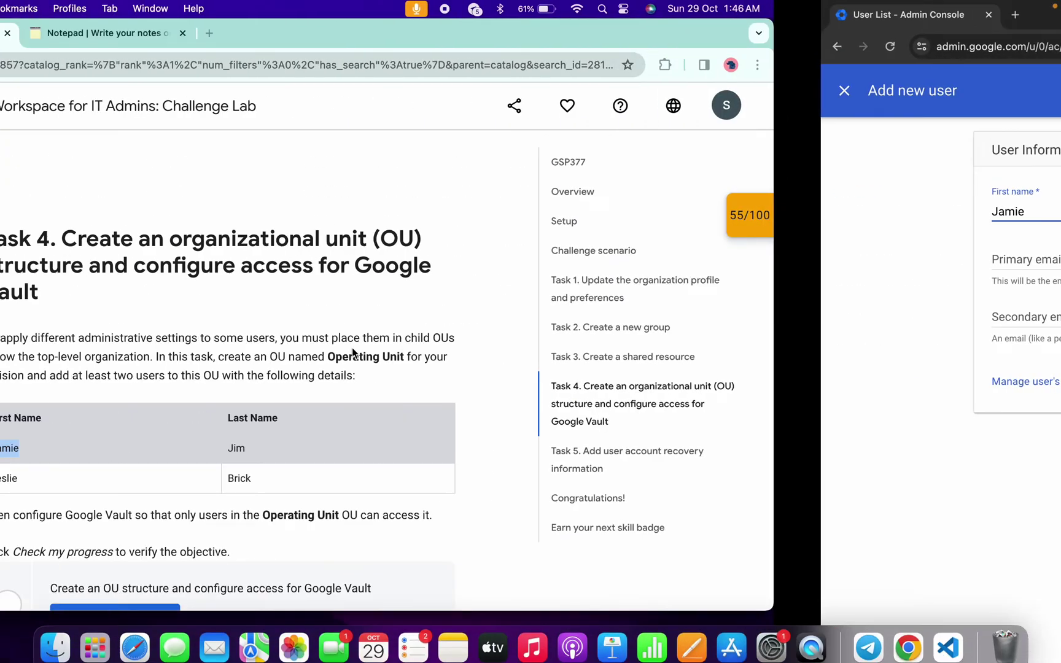
{"action": "double_click", "coordinate": [524, 447]}
{"action": "key", "text": "super+c"}
{"action": "key", "text": "ctrl+Right"}
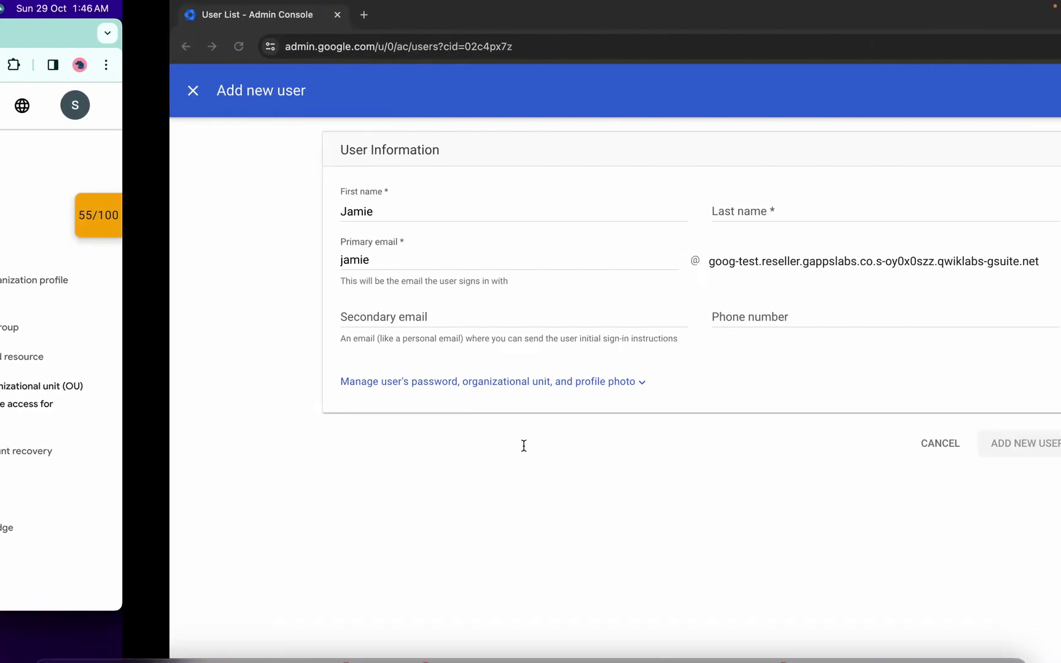
{"action": "key", "text": "Tab"}
{"action": "key", "text": "super+v"}
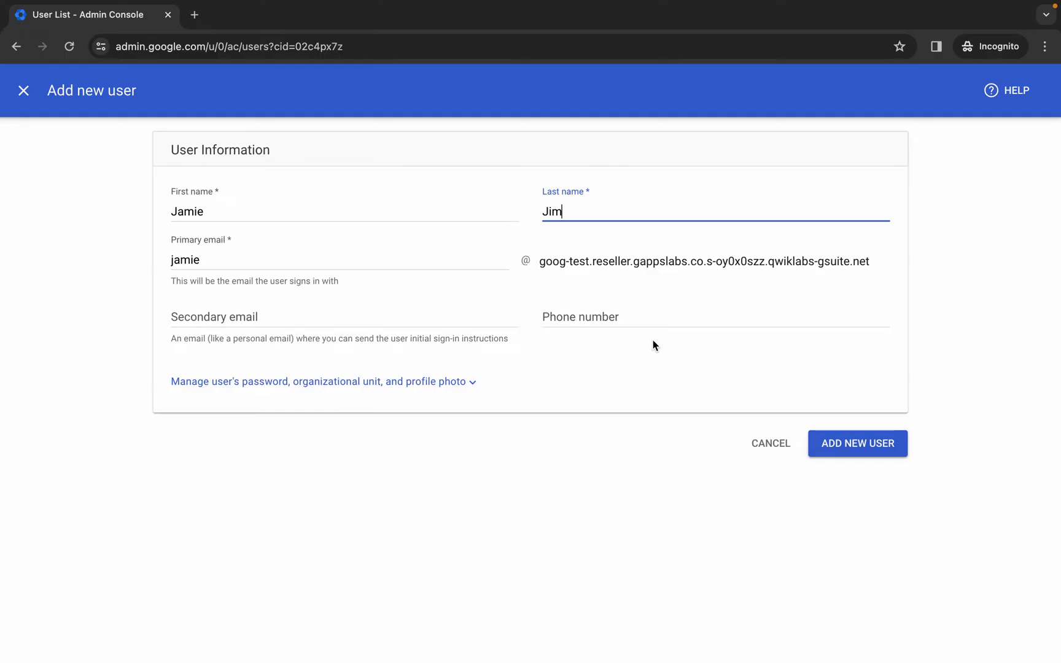
- Set the user's organizational unit to Operating Unit, create the account, and begin another user
{"action": "left_click", "coordinate": [438, 381]}
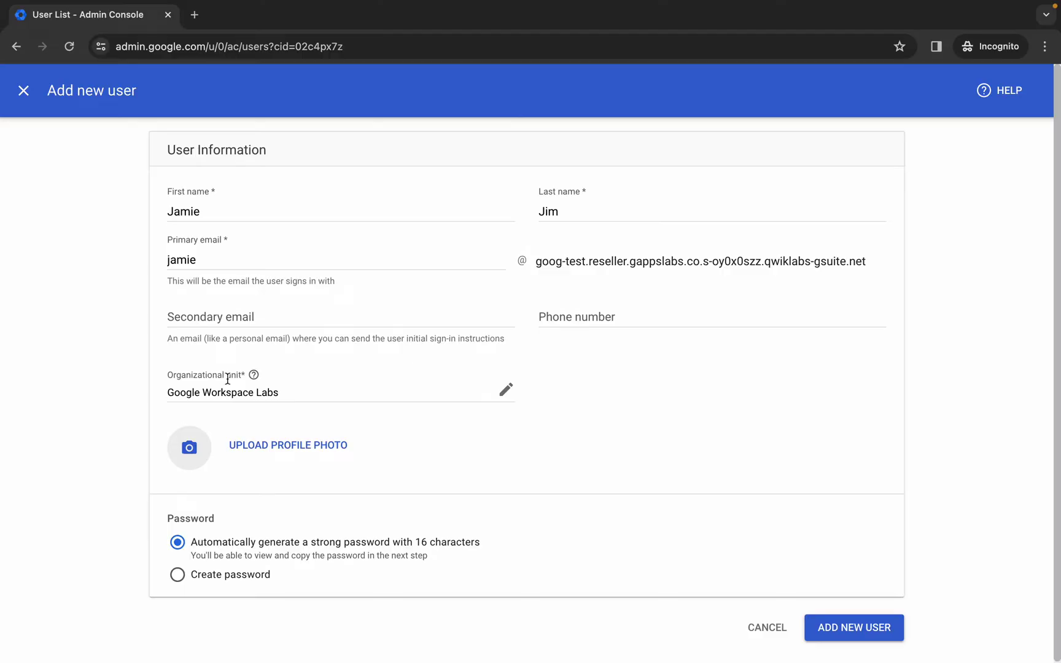
{"action": "left_click", "coordinate": [507, 389]}
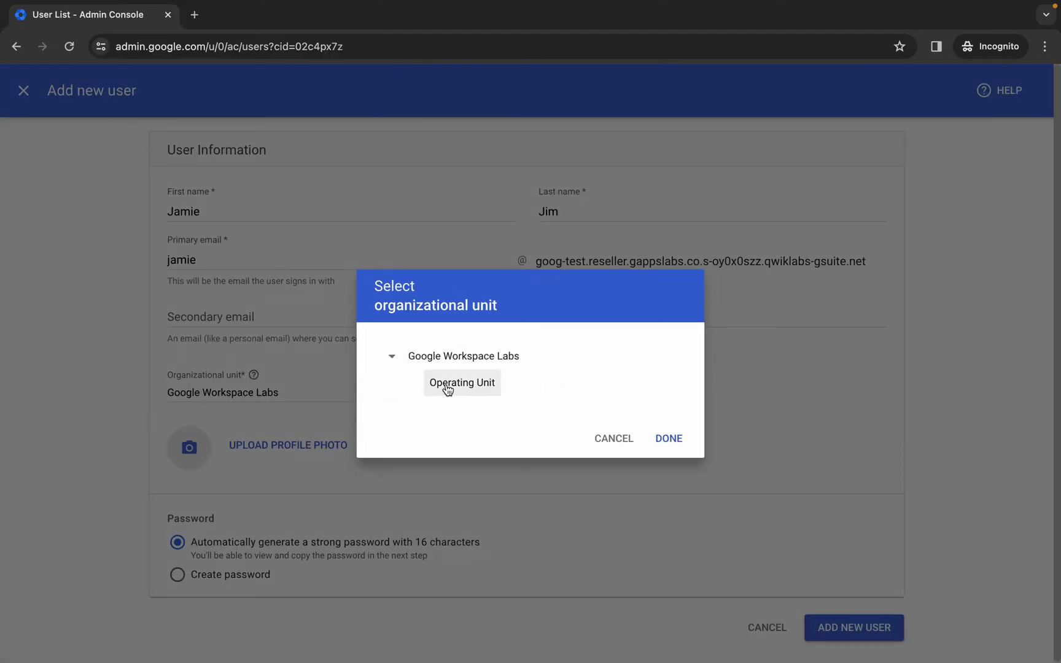
{"action": "left_click", "coordinate": [470, 389]}
{"action": "left_click", "coordinate": [675, 436]}
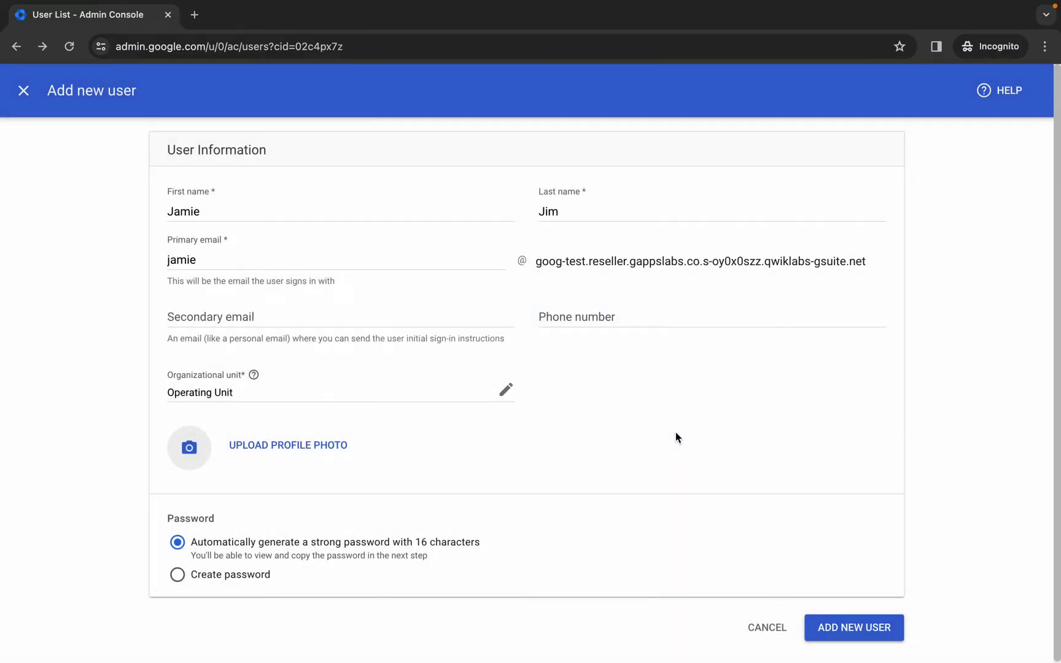
{"action": "left_click", "coordinate": [875, 633]}
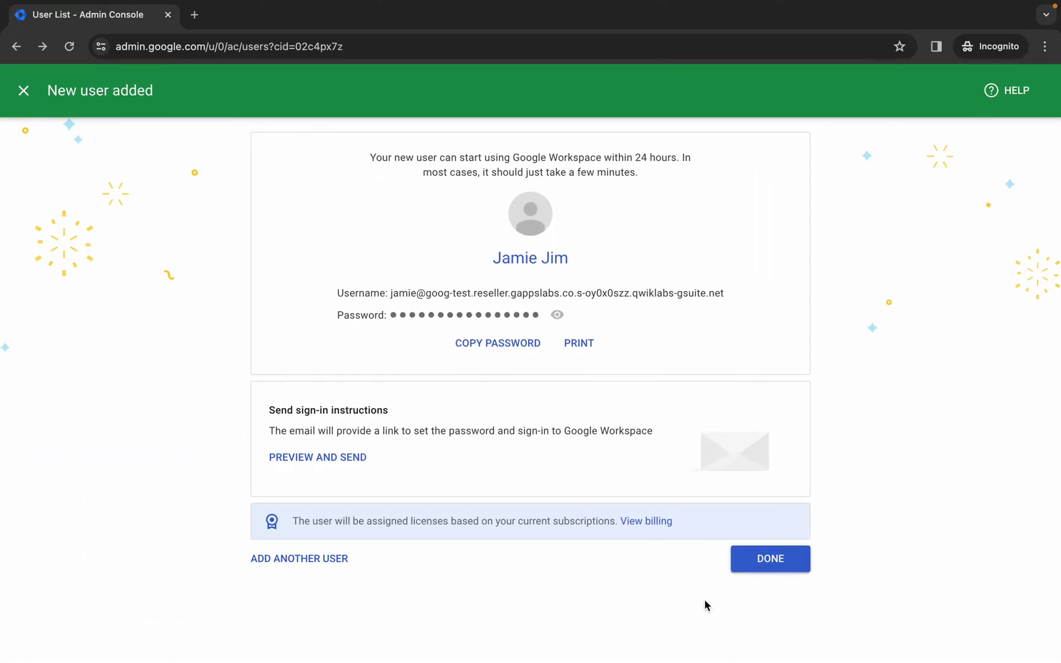
{"action": "left_click", "coordinate": [273, 558]}
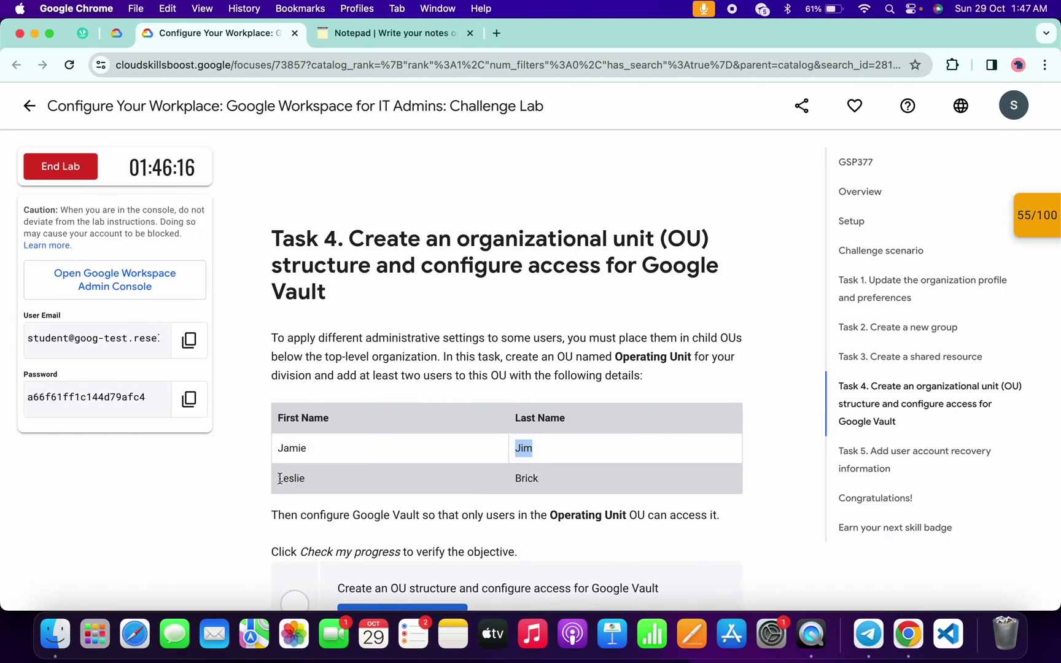
- Create the second lab-table user with first and last names in Operating Unit
{"action": "double_click", "coordinate": [282, 478]}
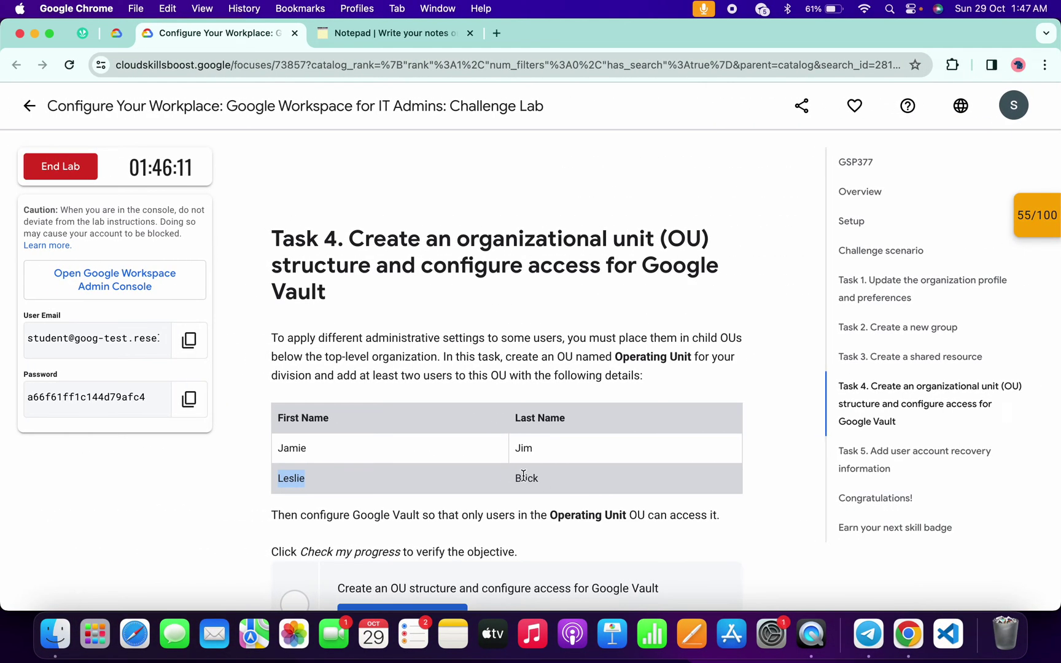
{"action": "double_click", "coordinate": [525, 478]}
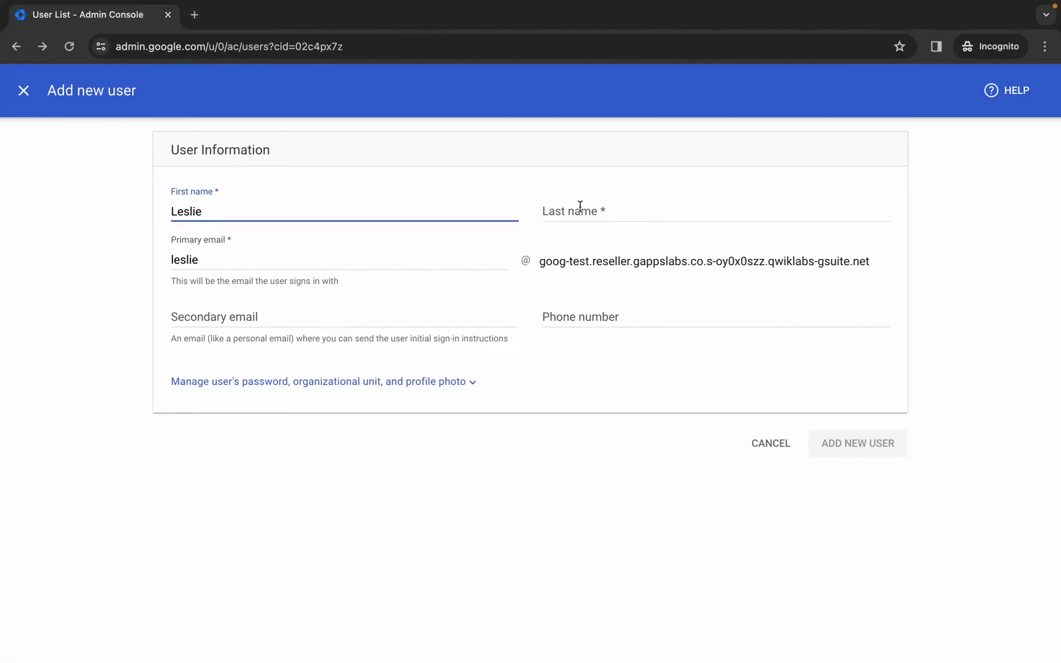
{"action": "left_click", "coordinate": [587, 208]}
{"action": "key", "text": "ctrl+v"}
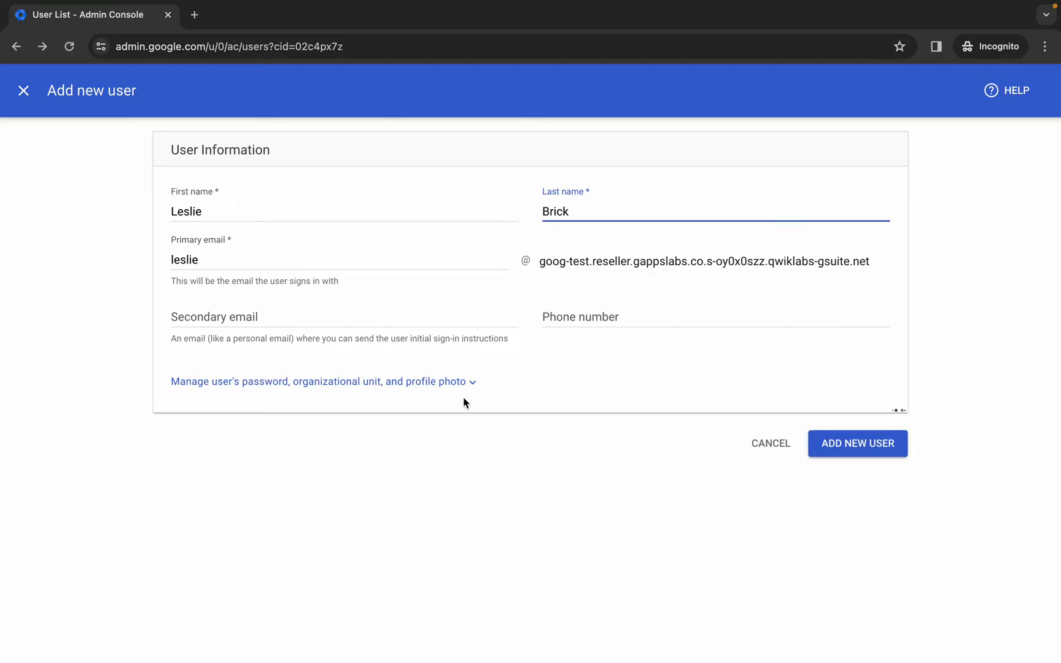
{"action": "left_click", "coordinate": [414, 384]}
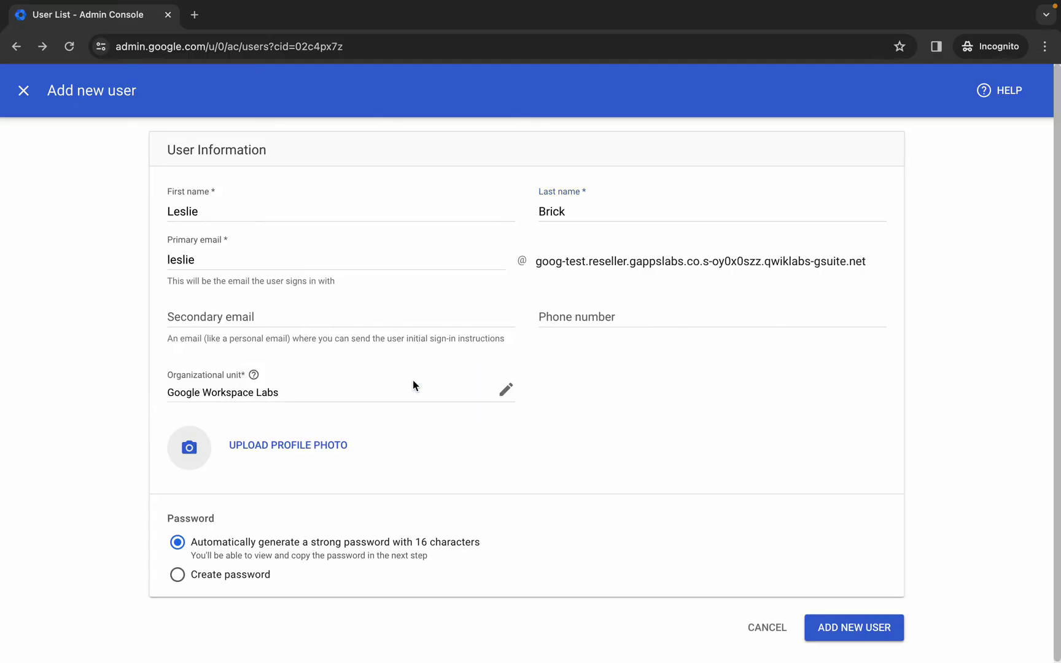
{"action": "left_click", "coordinate": [506, 391]}
{"action": "left_click", "coordinate": [453, 389]}
{"action": "left_click", "coordinate": [669, 439]}
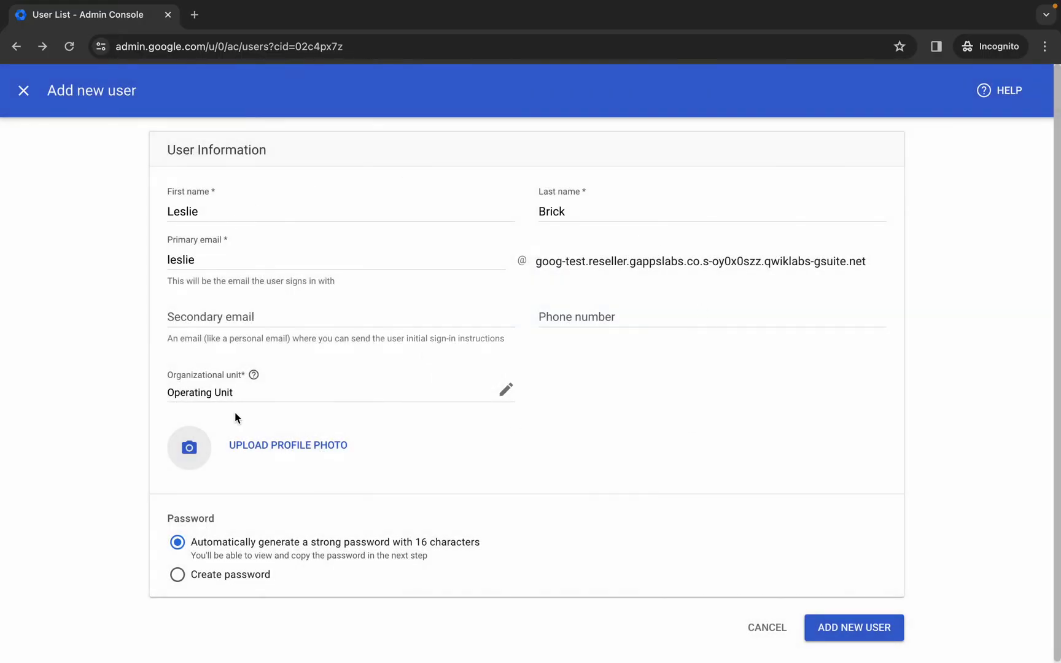
{"action": "left_click", "coordinate": [858, 632]}
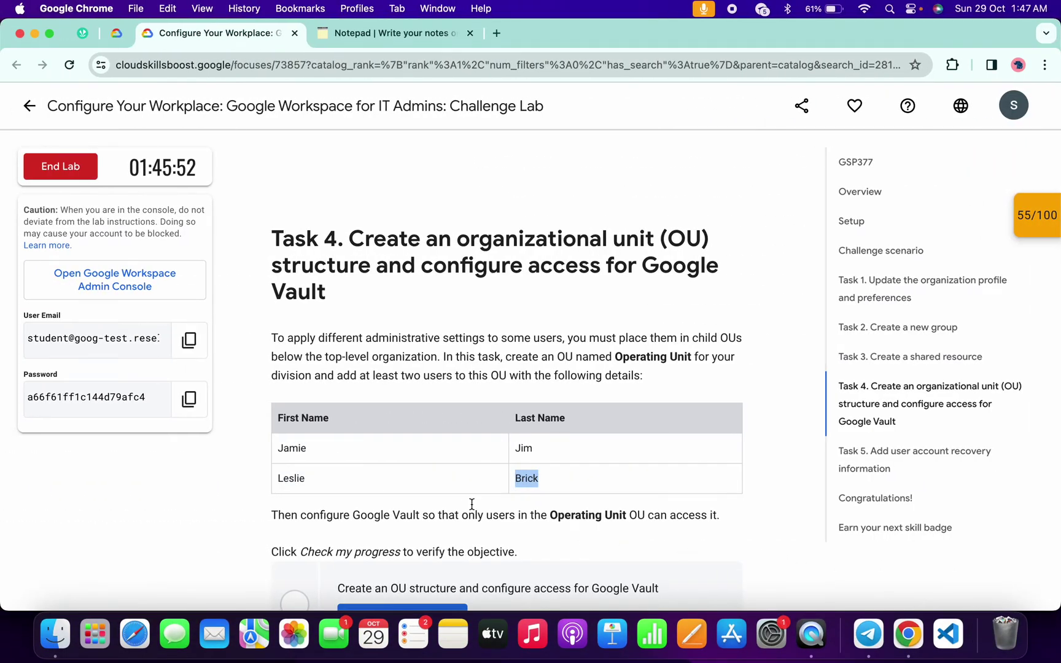
- Copy the words Google Vault from the lab instructions
{"action": "scroll", "coordinate": [472, 503], "scroll_direction": "down", "scroll_amount": 2}
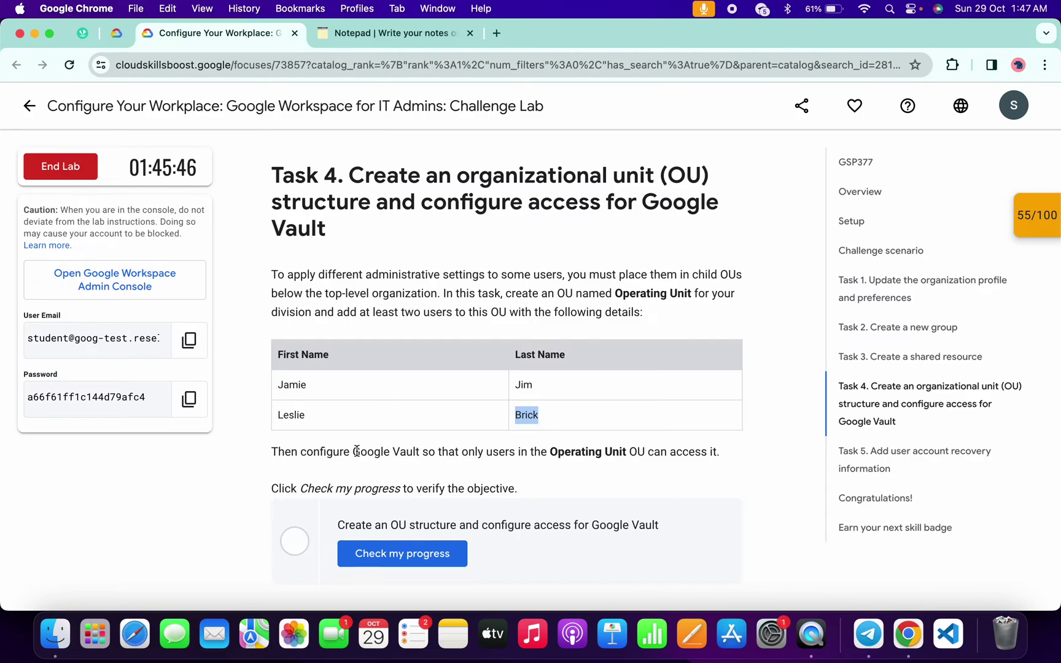
{"action": "left_click_drag", "start_coordinate": [355, 450], "coordinate": [421, 450]}
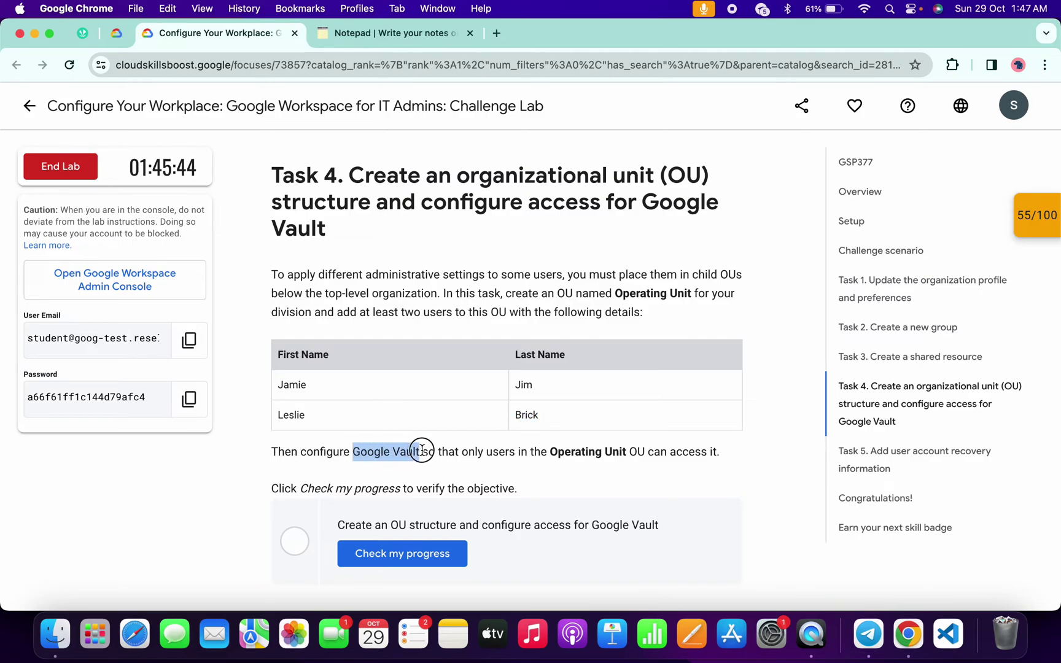
{"action": "key", "text": "super+c"}
{"action": "key", "text": "super+Tab"}
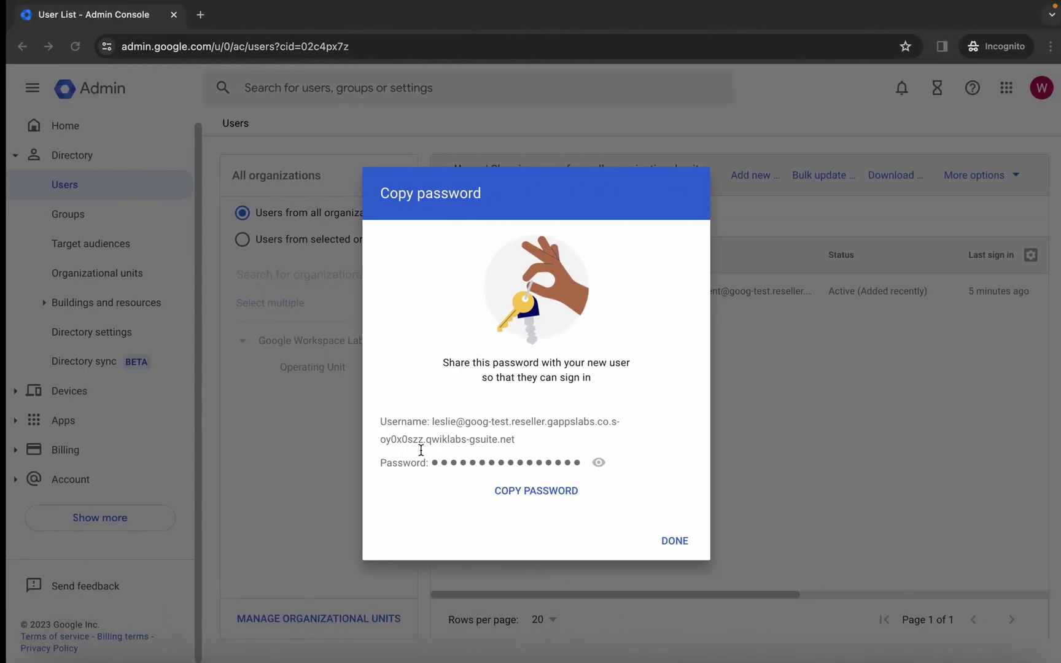
- Dismiss the password notice and open the Google Vault settings through the admin search
{"action": "left_click", "coordinate": [674, 544]}
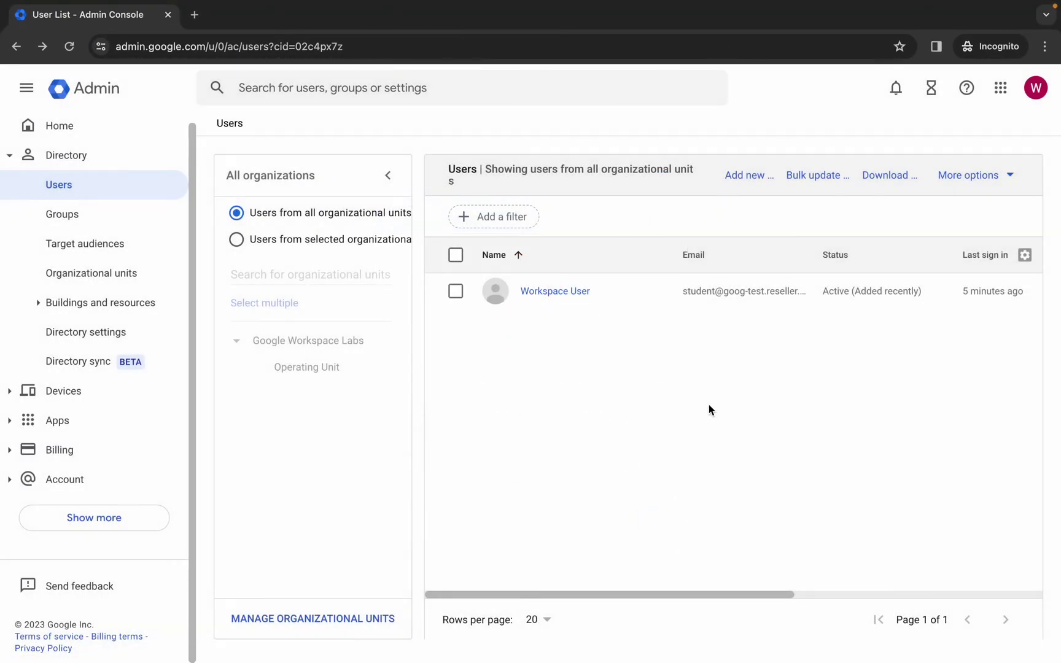
{"action": "left_click", "coordinate": [534, 92]}
{"action": "key", "text": "super+v"}
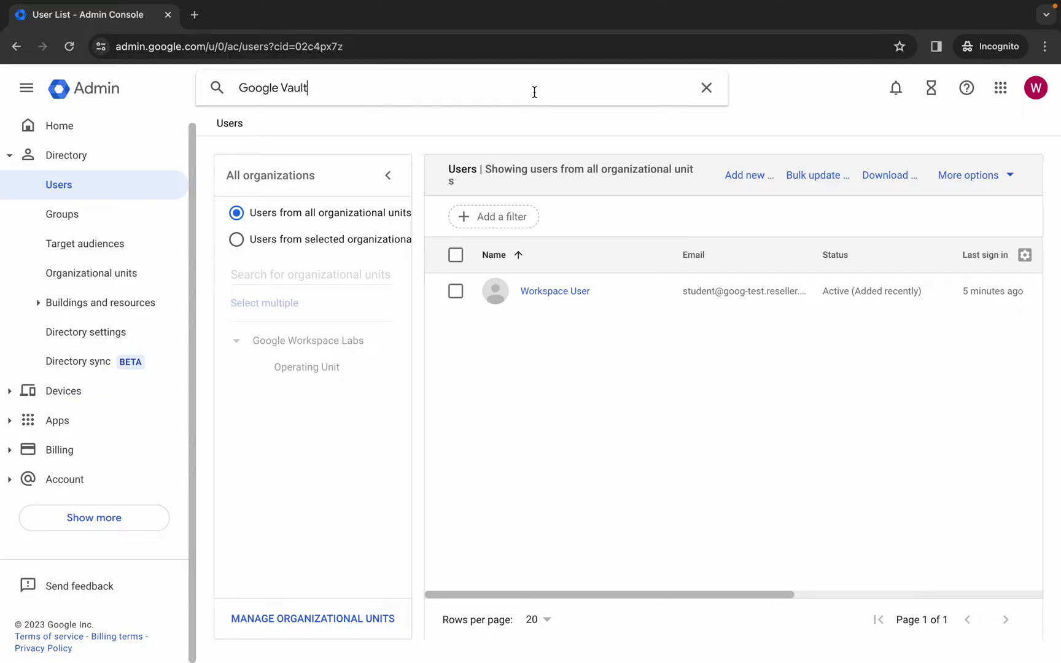
{"action": "key", "text": "Return"}
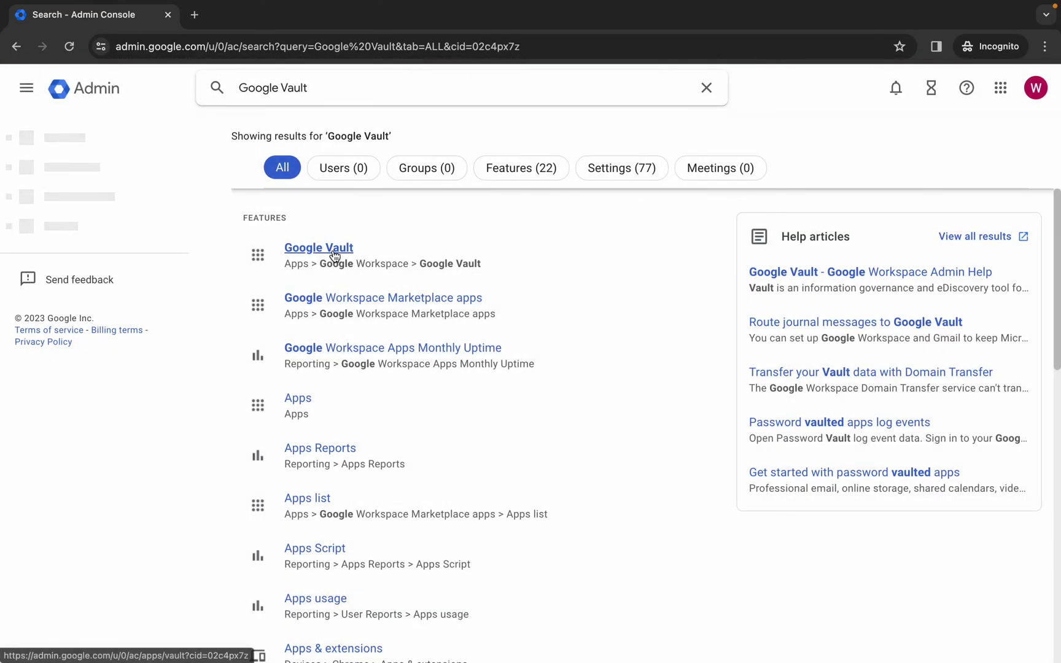
{"action": "left_click", "coordinate": [335, 253]}
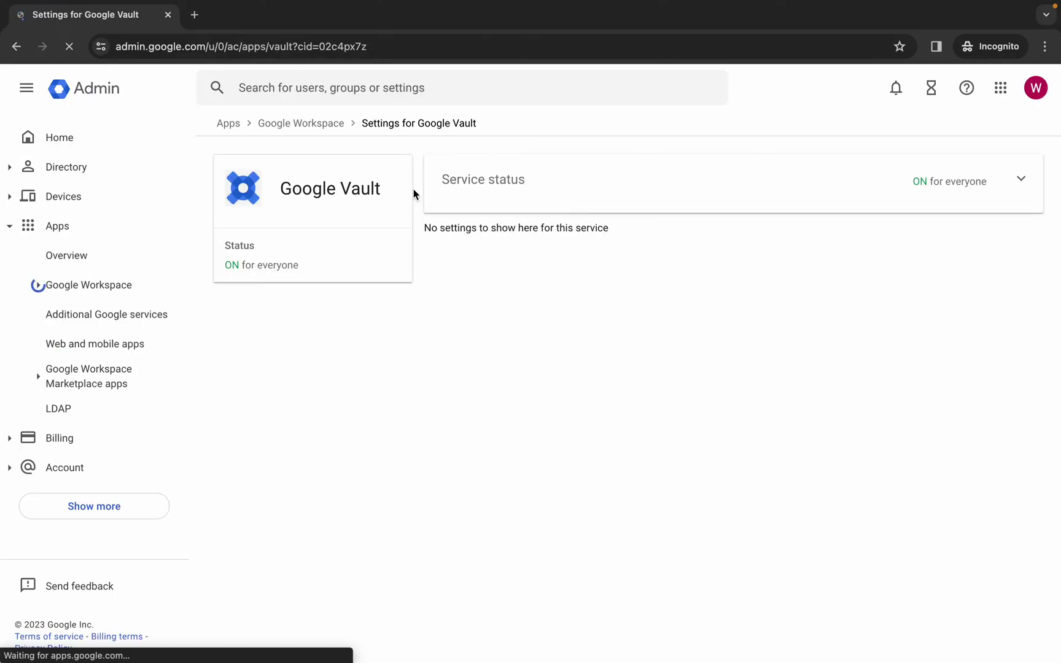
- Save Google Vault as OFF for everyone, then override it to ON for Operating Unit
{"action": "left_click", "coordinate": [986, 182]}
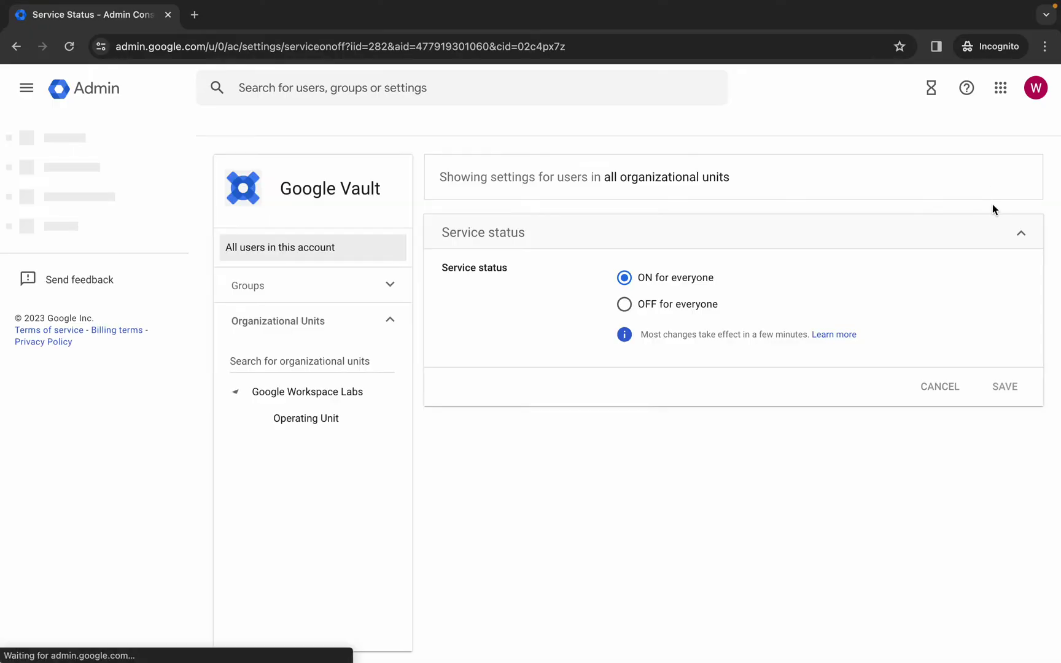
{"action": "left_click", "coordinate": [625, 305]}
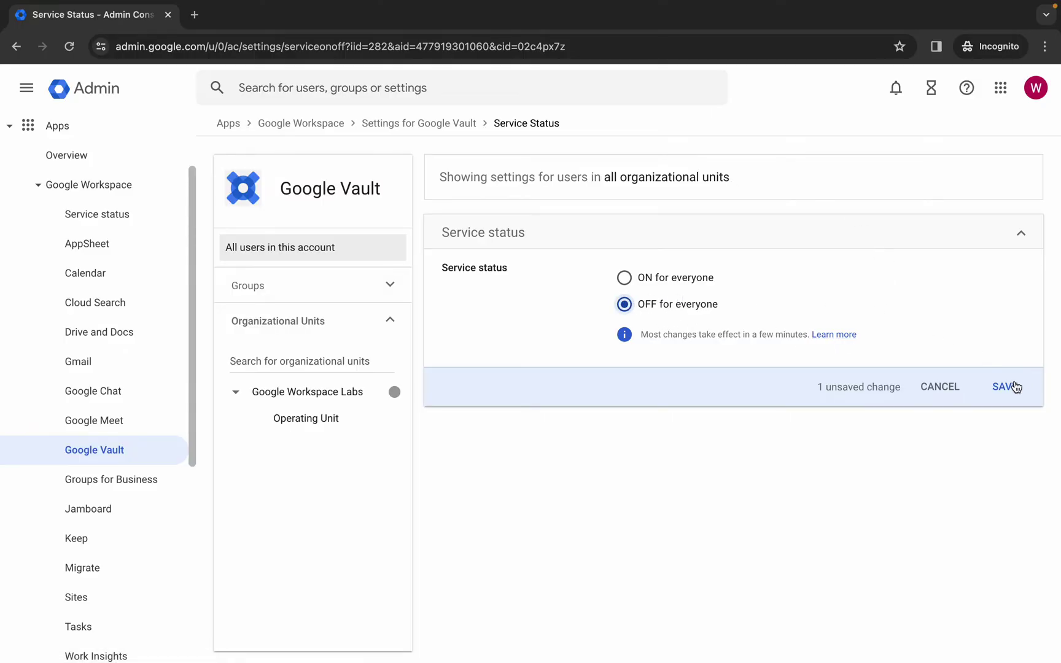
{"action": "left_click", "coordinate": [1015, 387]}
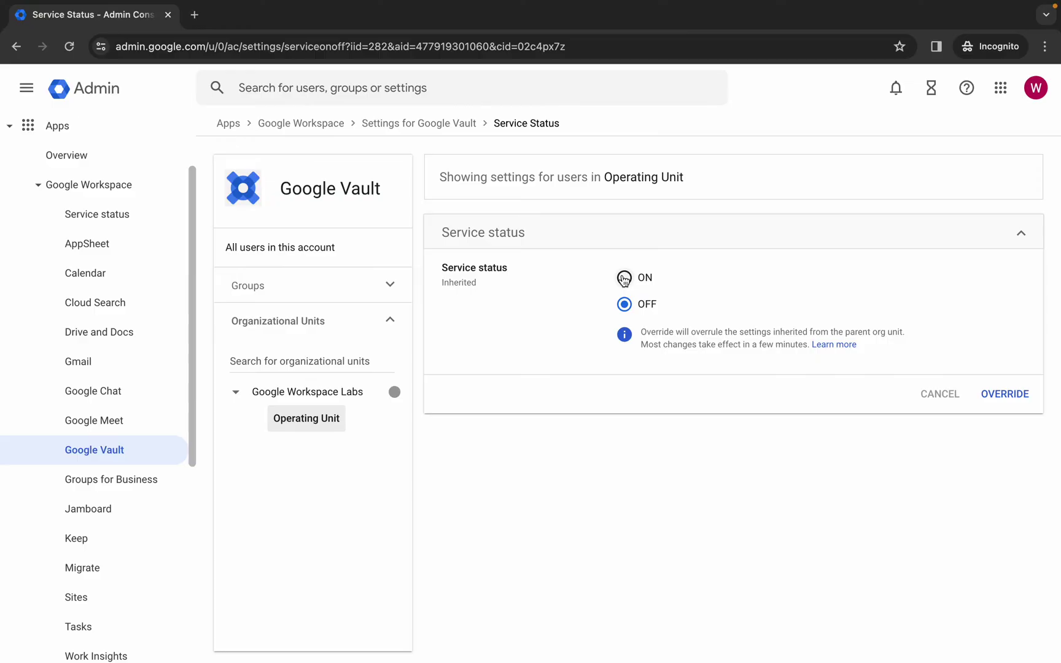
{"action": "left_click", "coordinate": [624, 278]}
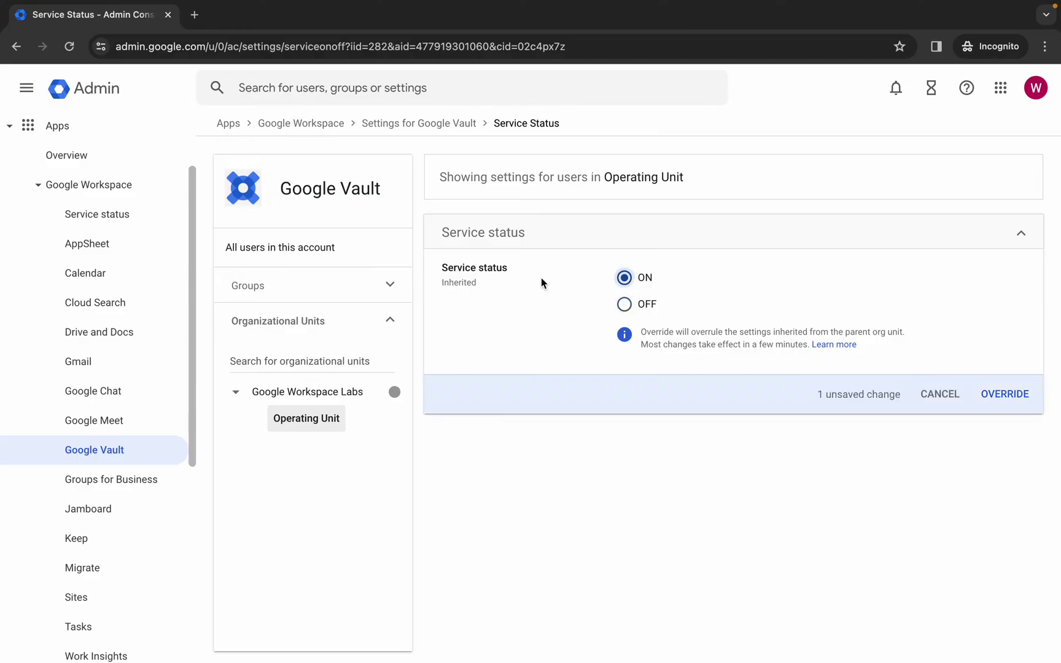
{"action": "left_click", "coordinate": [997, 394]}
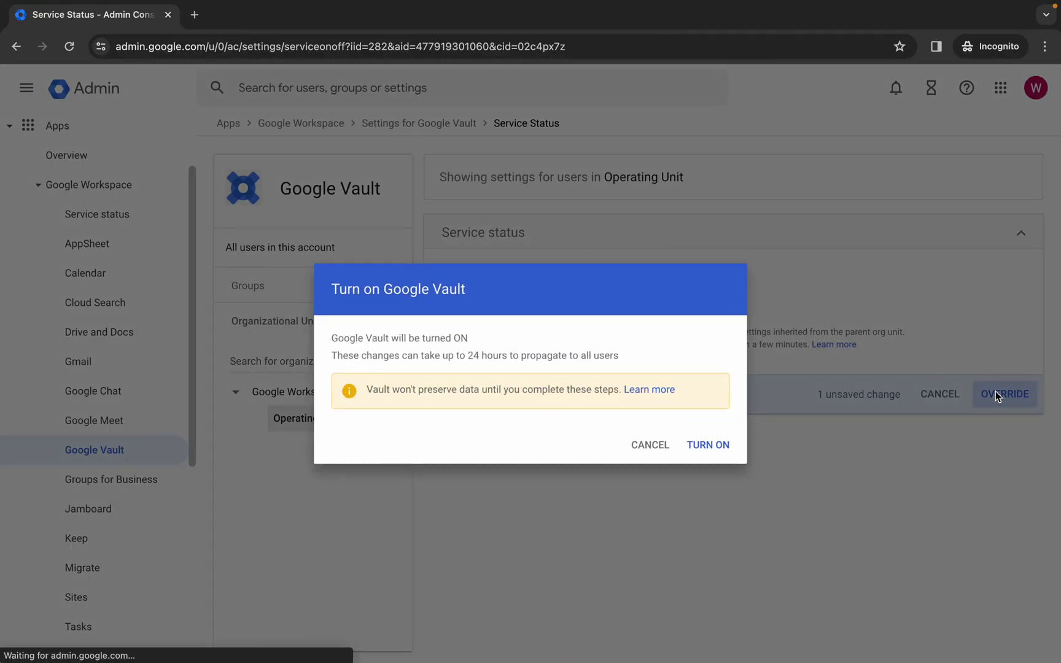
{"action": "left_click", "coordinate": [713, 447]}
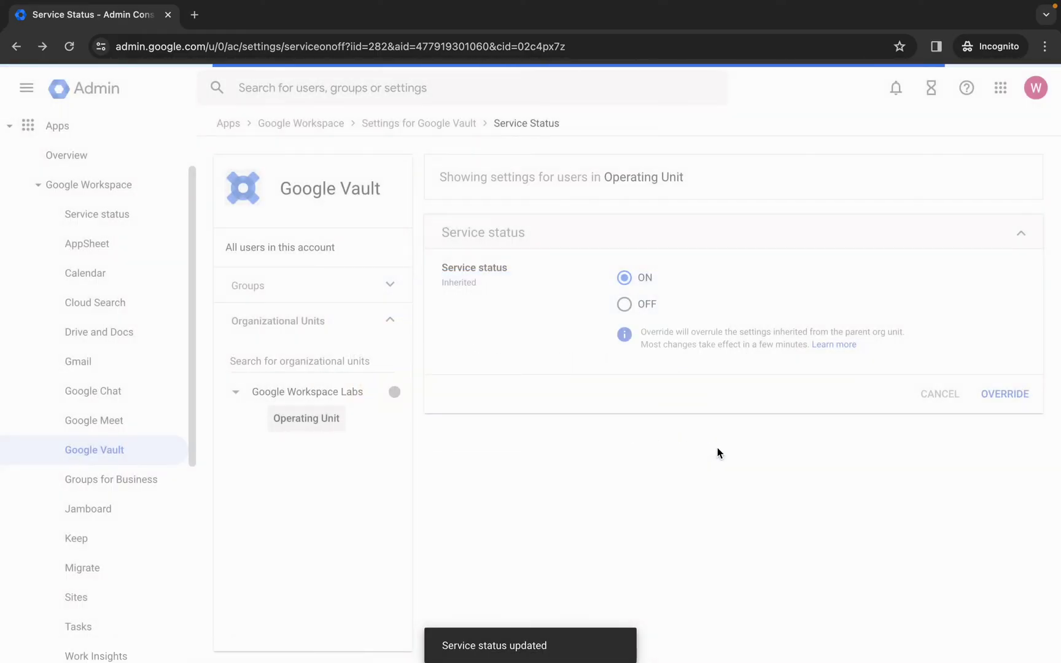
{"action": "key", "text": "ctrl+Left"}
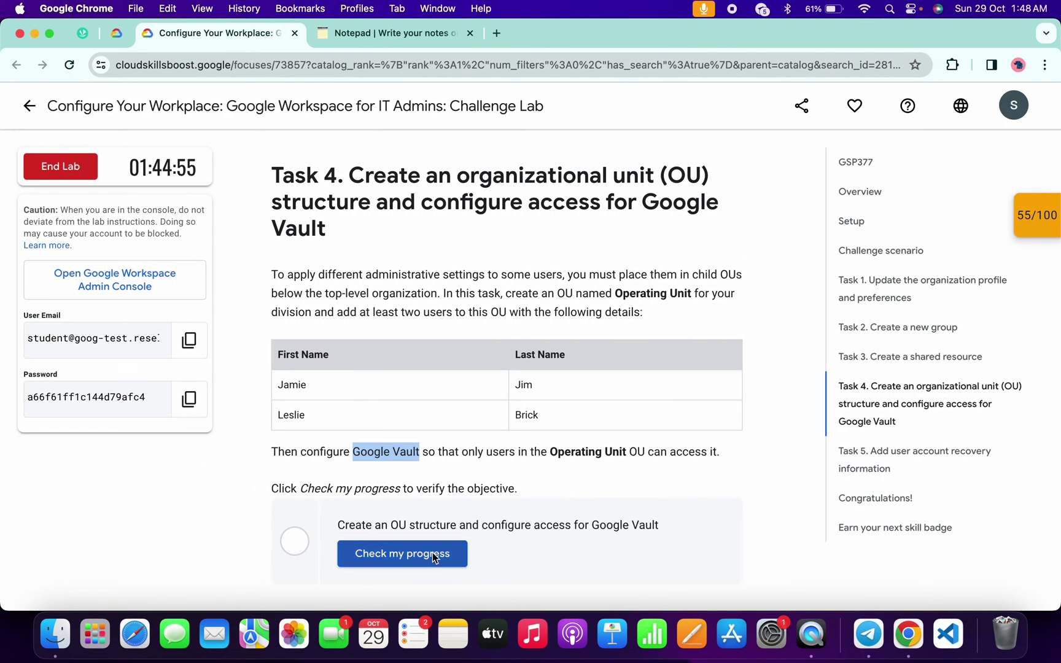
- Run Check my progress for Task 4, reaching 80/100, then return to the Admin console
{"action": "left_click", "coordinate": [431, 552]}
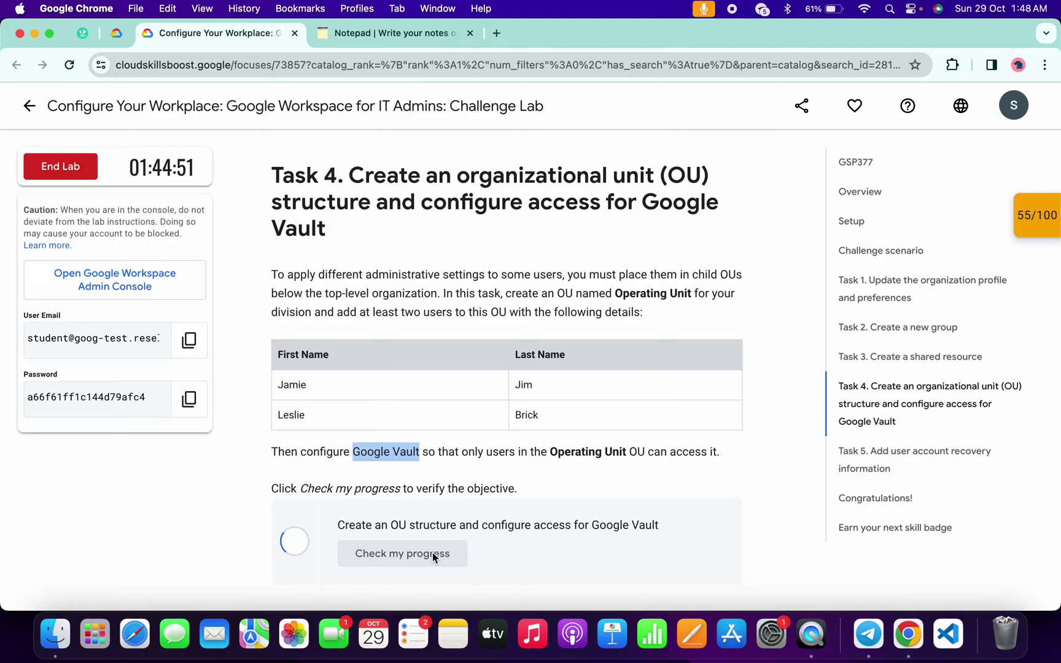
{"action": "scroll", "coordinate": [432, 553], "scroll_direction": "down", "scroll_amount": 3}
{"action": "scroll", "coordinate": [431, 552], "scroll_direction": "down", "scroll_amount": 5}
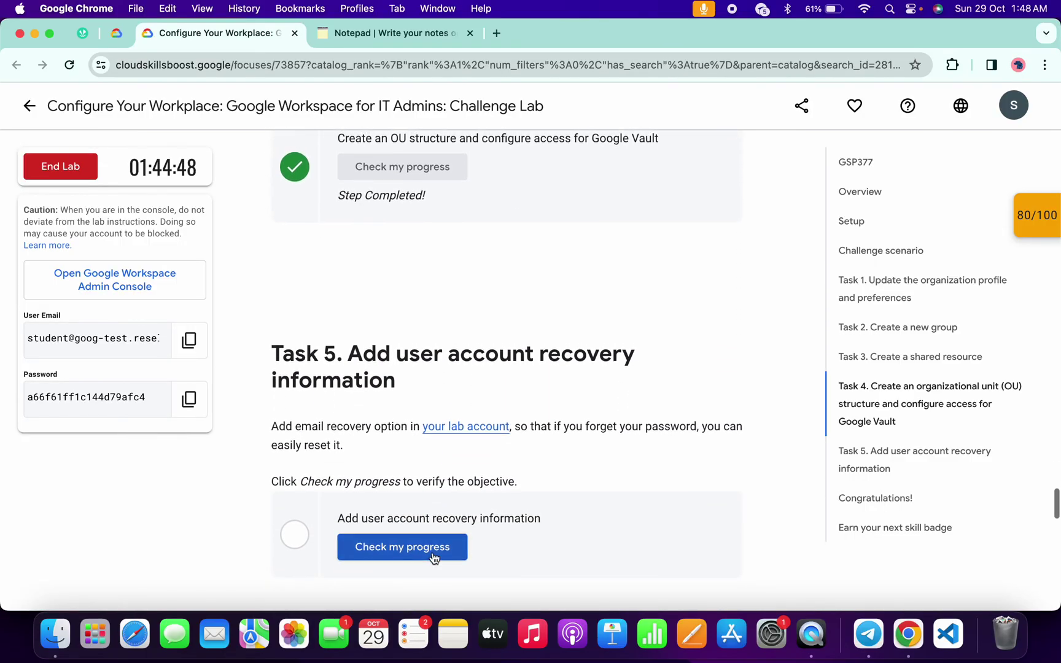
{"action": "key", "text": "ctrl+Right"}
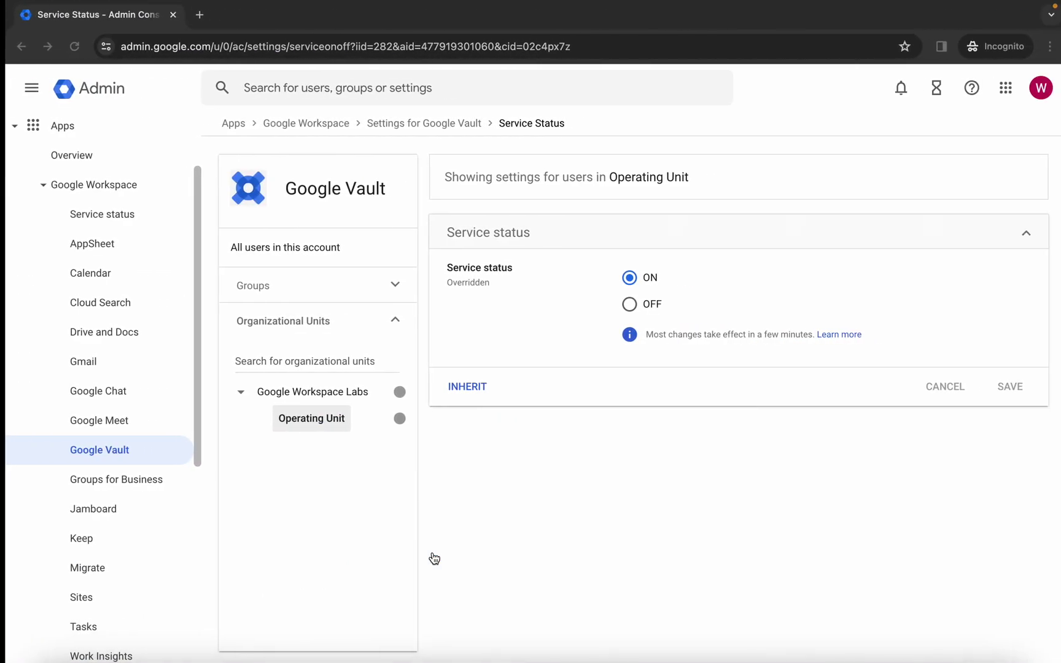
- Open the Recovery email setting under Security in Manage your Google Account
{"action": "left_click", "coordinate": [1036, 93]}
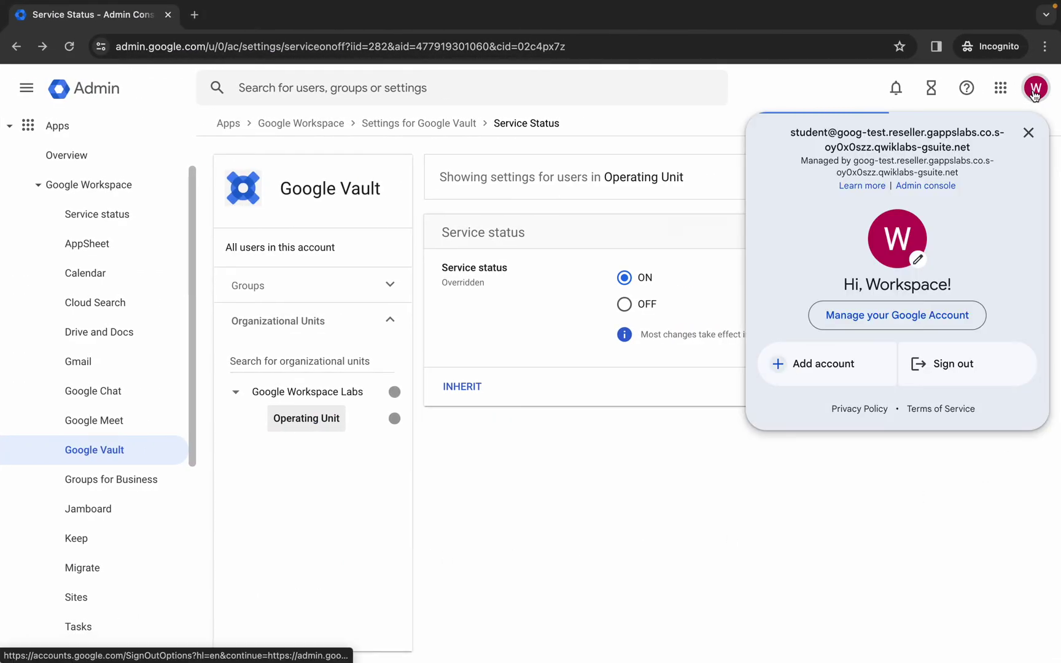
{"action": "left_click", "coordinate": [876, 315]}
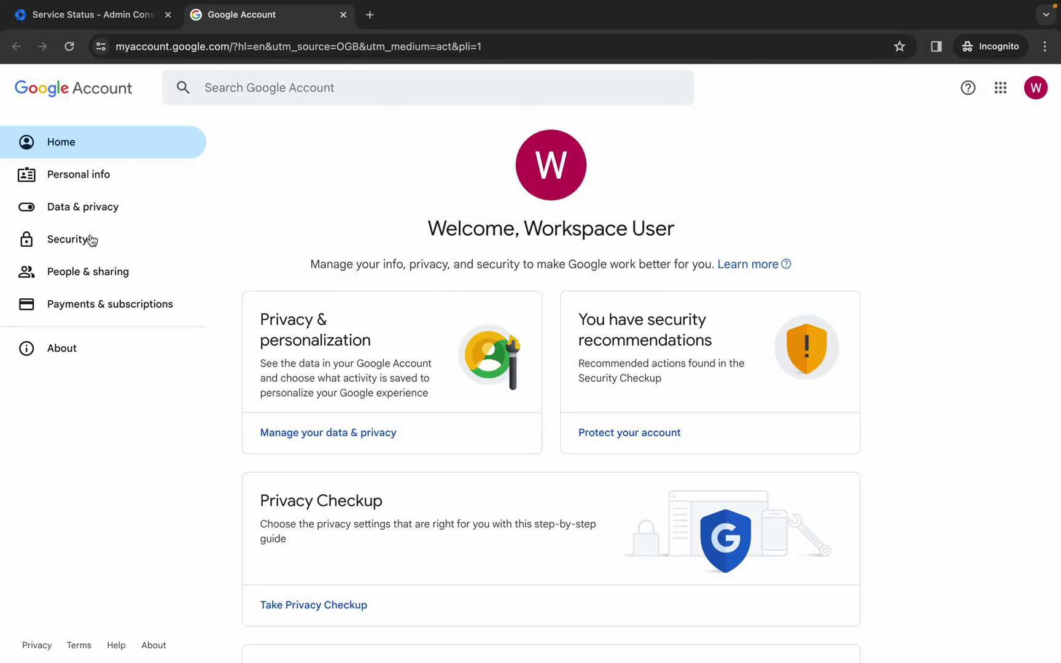
{"action": "left_click", "coordinate": [72, 242]}
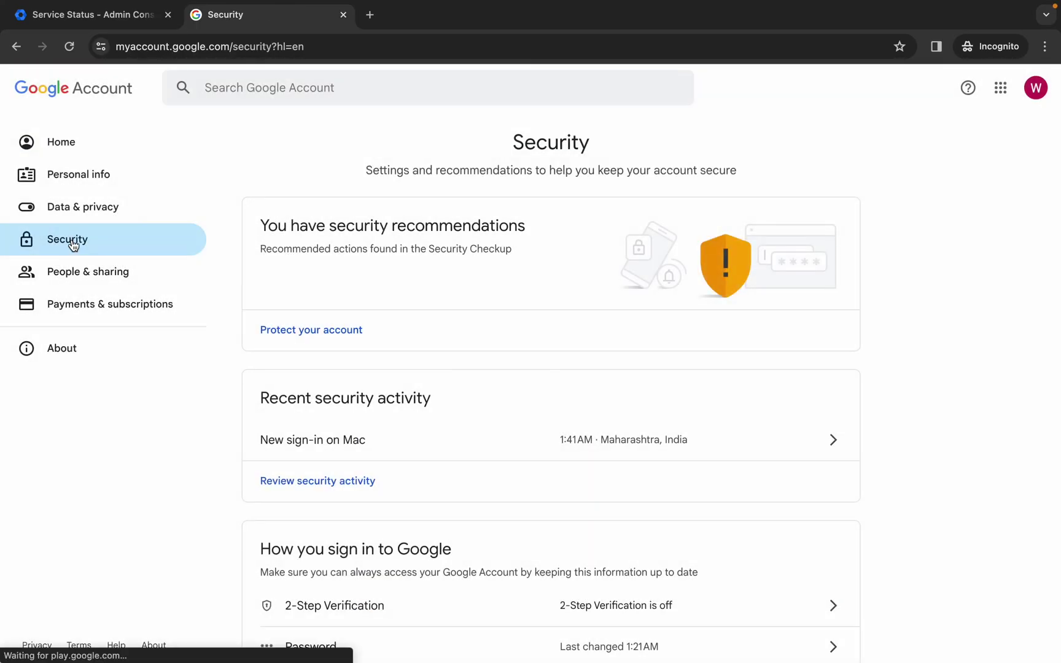
{"action": "scroll", "coordinate": [351, 347], "scroll_direction": "down", "scroll_amount": 8}
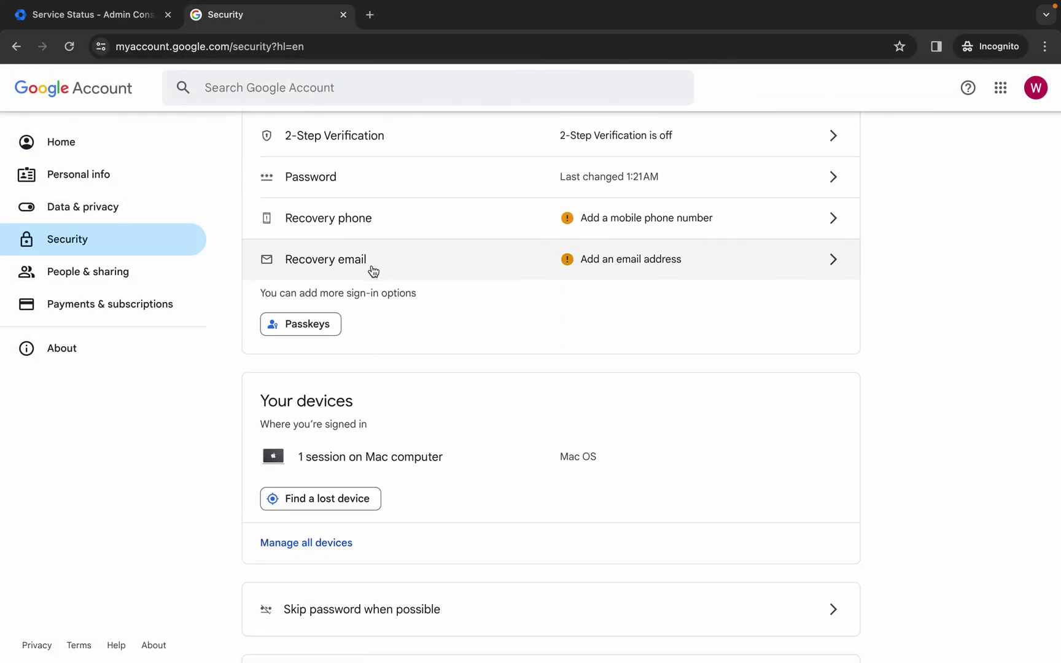
{"action": "left_click", "coordinate": [833, 262]}
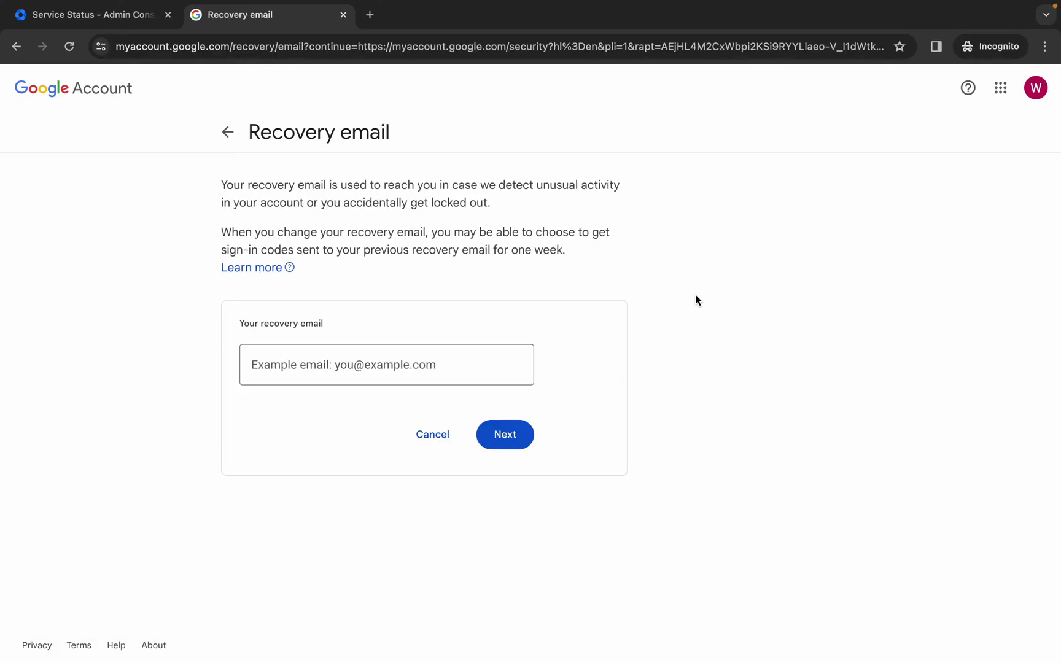
- Paste the recovery email address saved in the notes and submit it for verification
{"action": "key", "text": "ctrl+Left"}
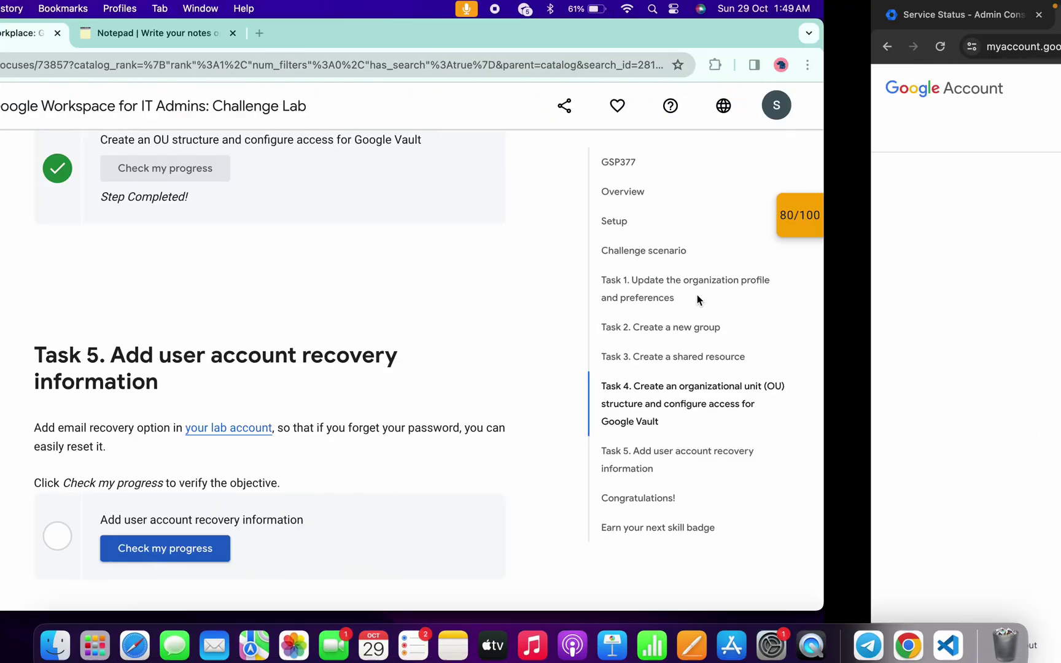
{"action": "left_click", "coordinate": [367, 32]}
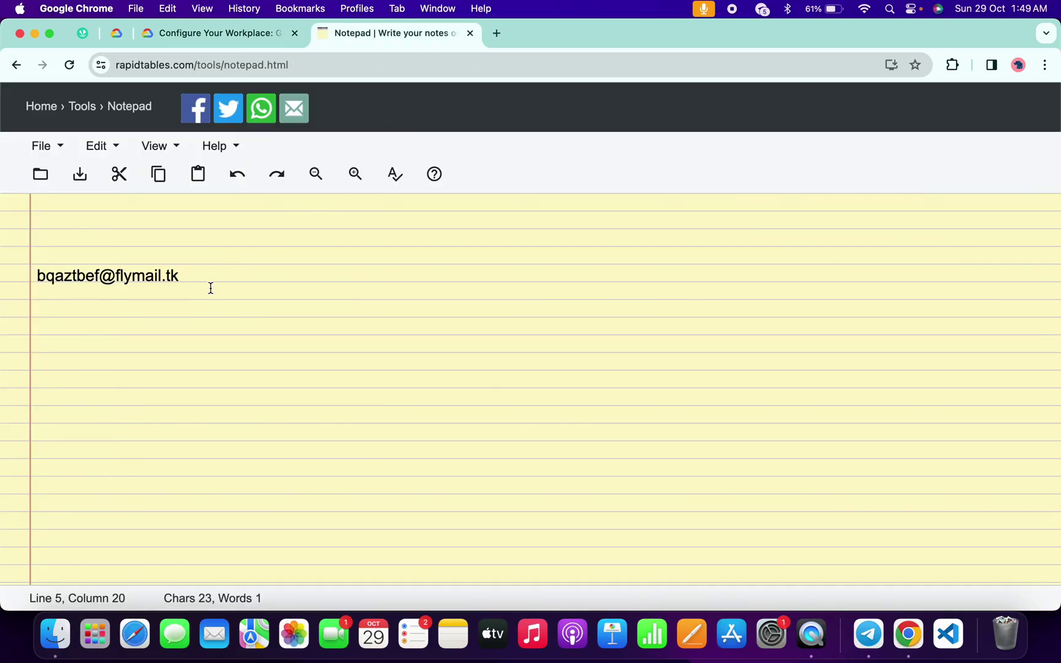
{"action": "left_click_drag", "start_coordinate": [211, 286], "coordinate": [33, 263]}
{"action": "key", "text": "super+c"}
{"action": "key", "text": "ctrl+Right"}
{"action": "left_click", "coordinate": [355, 364]}
{"action": "right_click", "coordinate": [359, 358]}
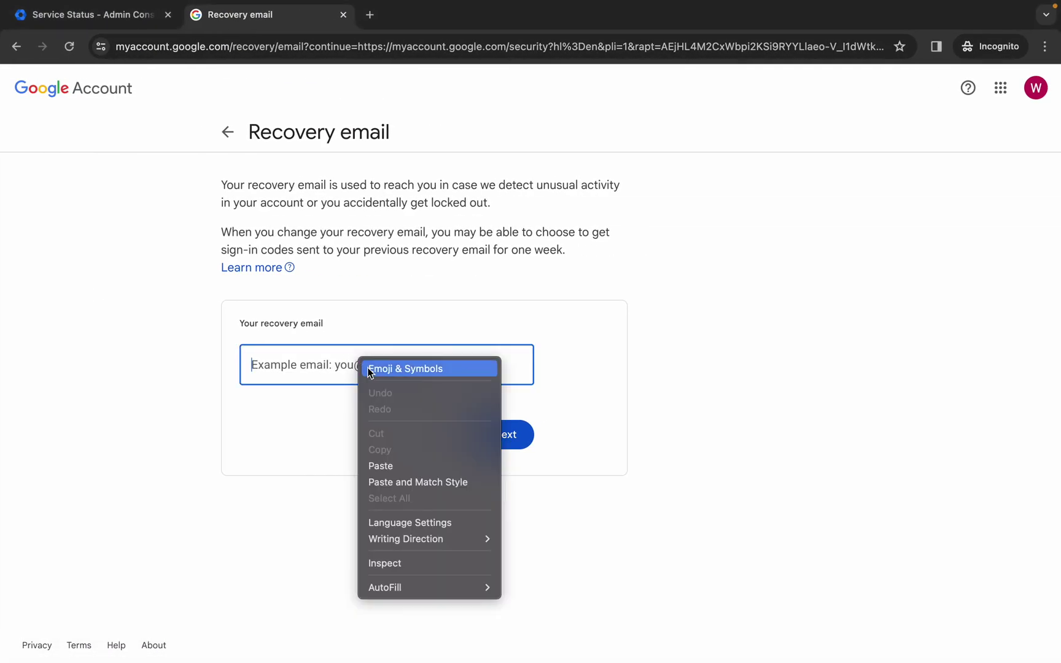
{"action": "left_click", "coordinate": [430, 464]}
{"action": "left_click", "coordinate": [527, 430]}
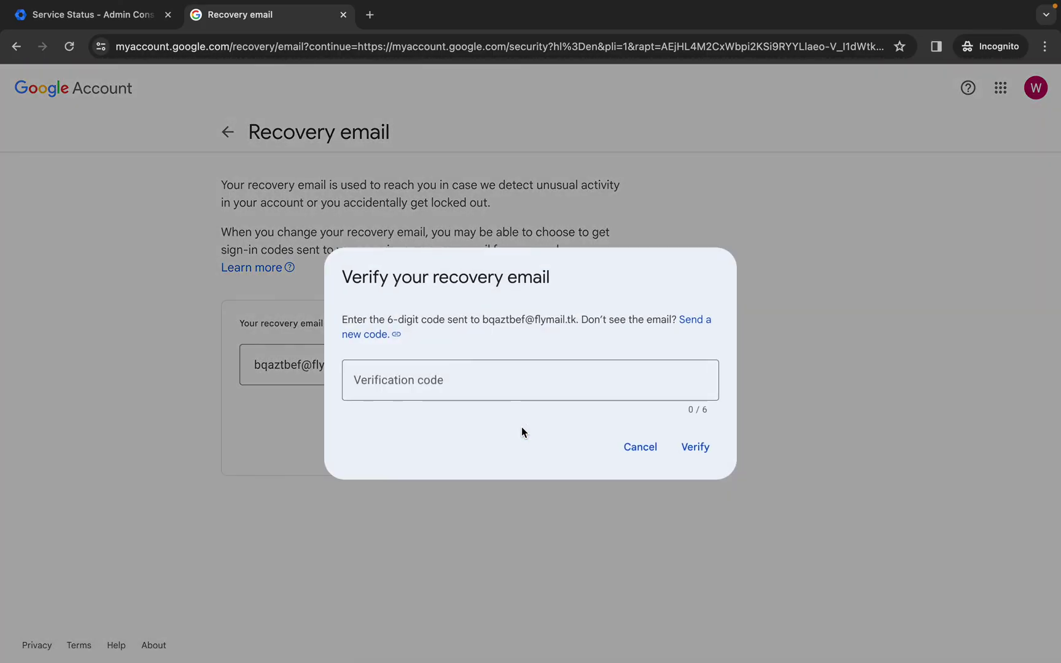
- Enter the emailed verification code and submit it
{"action": "left_click", "coordinate": [471, 394]}
{"action": "type", "text": "571631"}
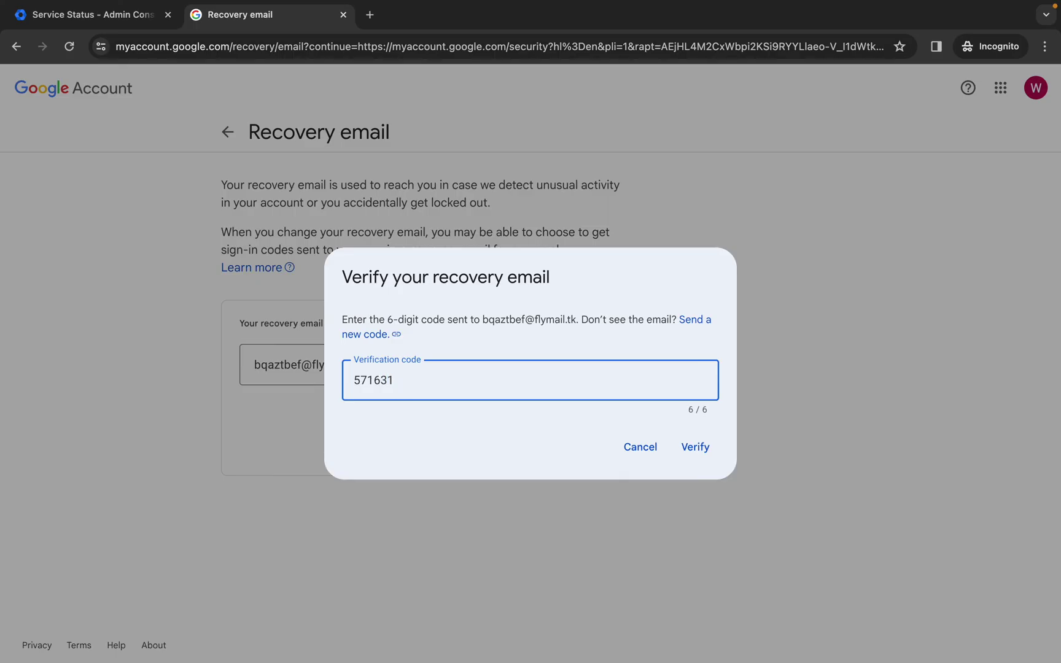
{"action": "key", "text": "Return"}
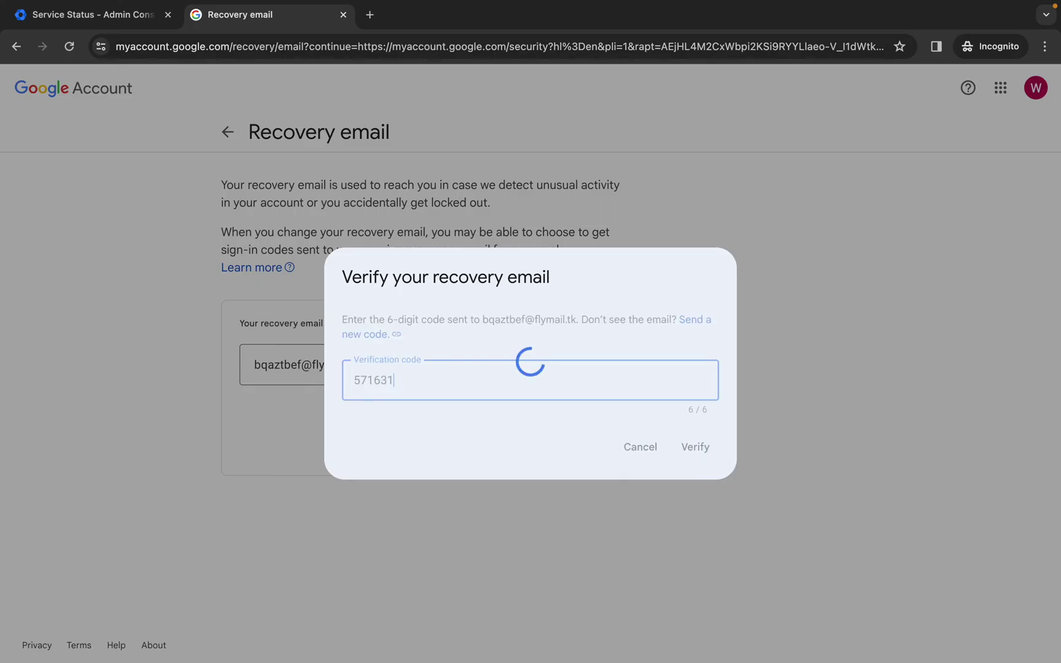
{"action": "key", "text": "ctrl+Left"}
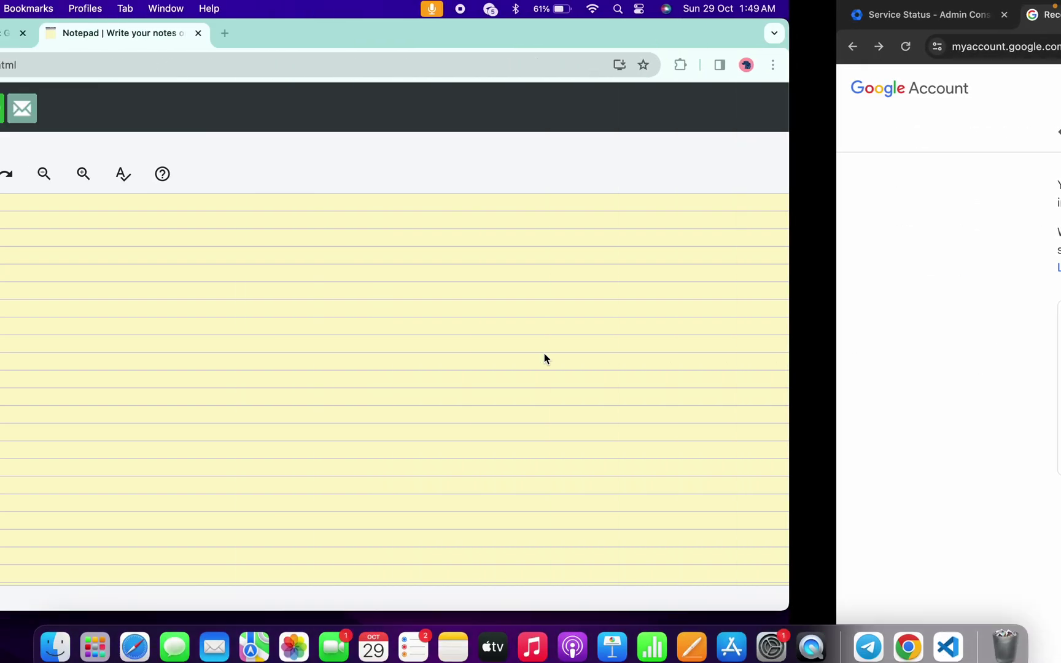
- Verify Task 5's recovery-information check, then recheck its checkpoint from the 80/100 score panel
{"action": "left_click", "coordinate": [235, 36]}
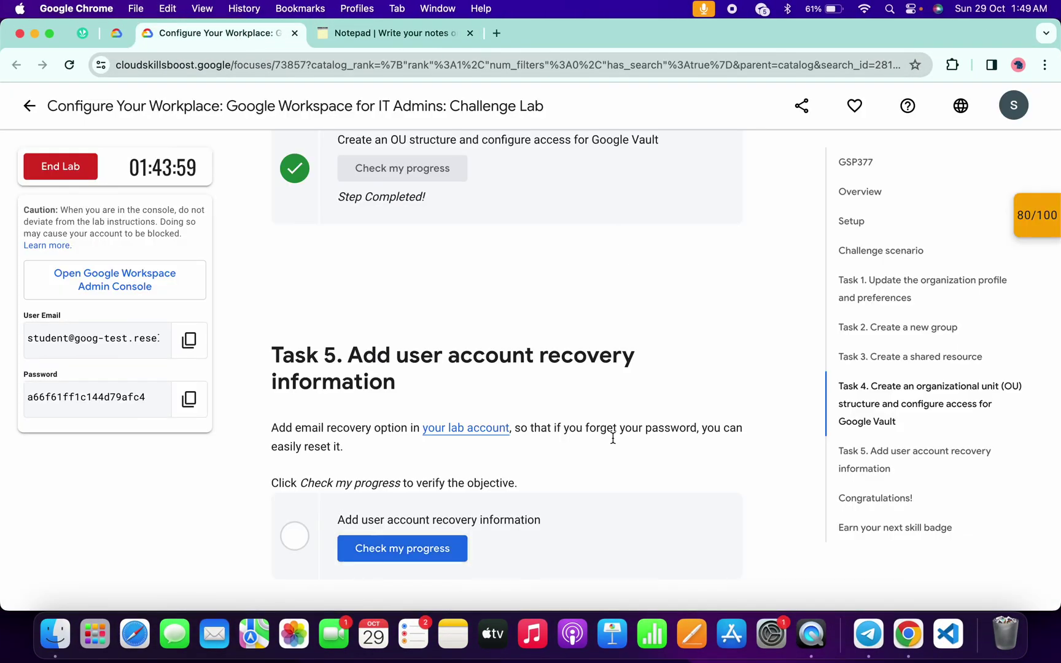
{"action": "left_click", "coordinate": [411, 556]}
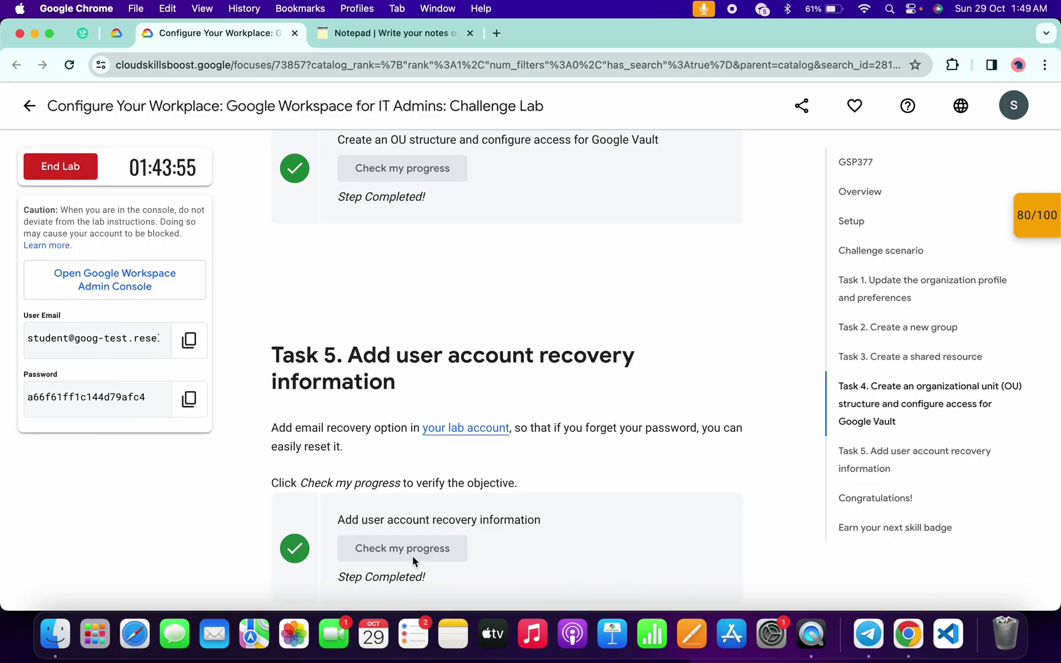
{"action": "left_click", "coordinate": [1040, 220]}
{"action": "scroll", "coordinate": [924, 293], "scroll_direction": "down", "scroll_amount": 2}
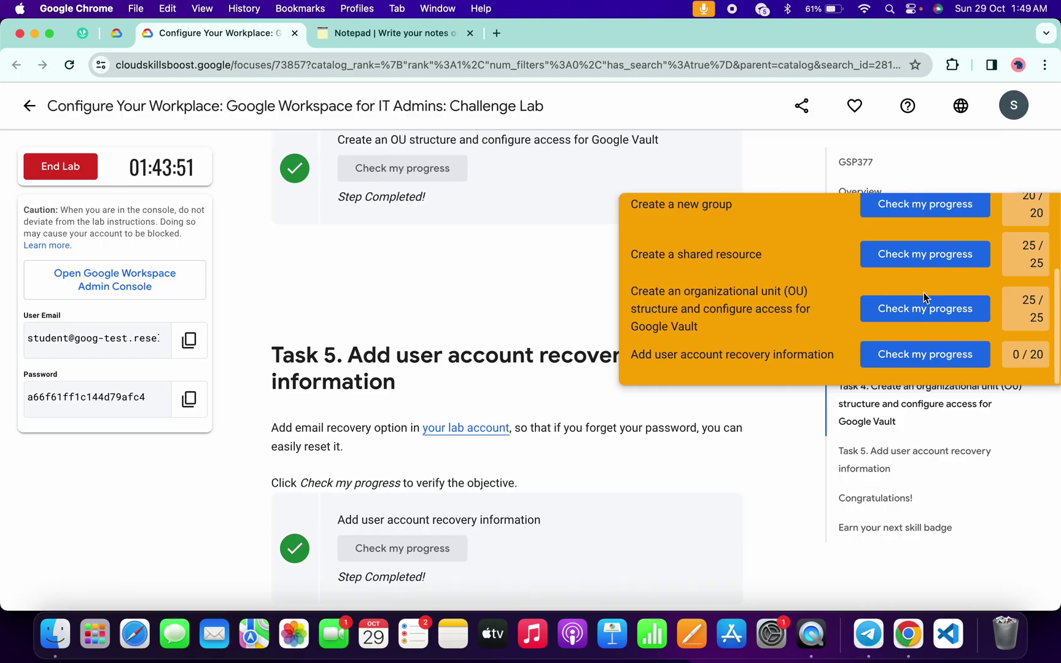
{"action": "left_click", "coordinate": [953, 359]}
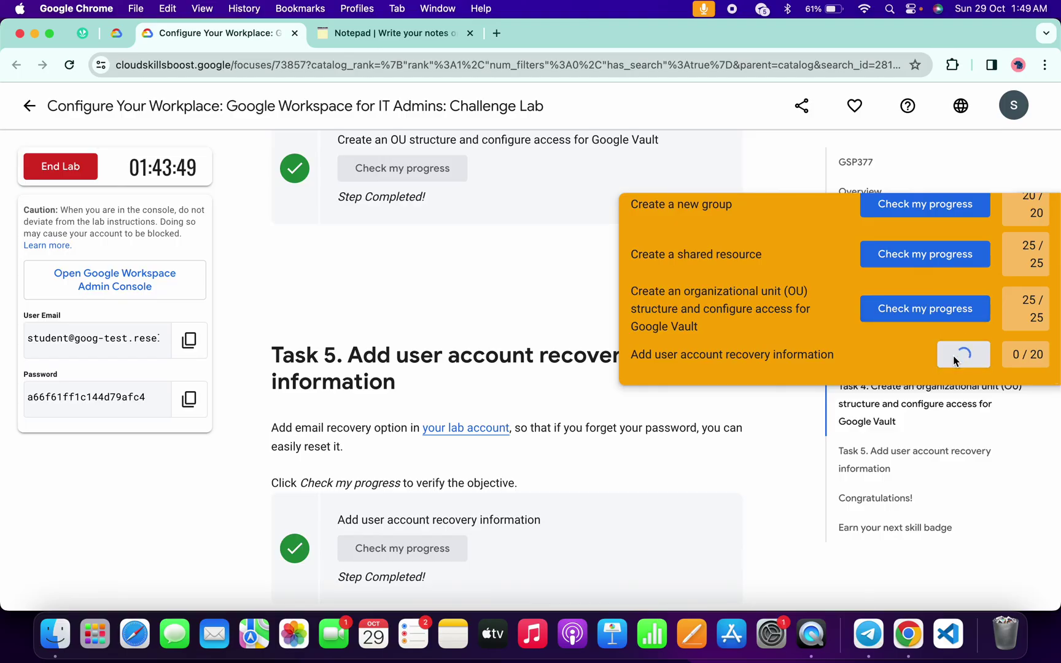